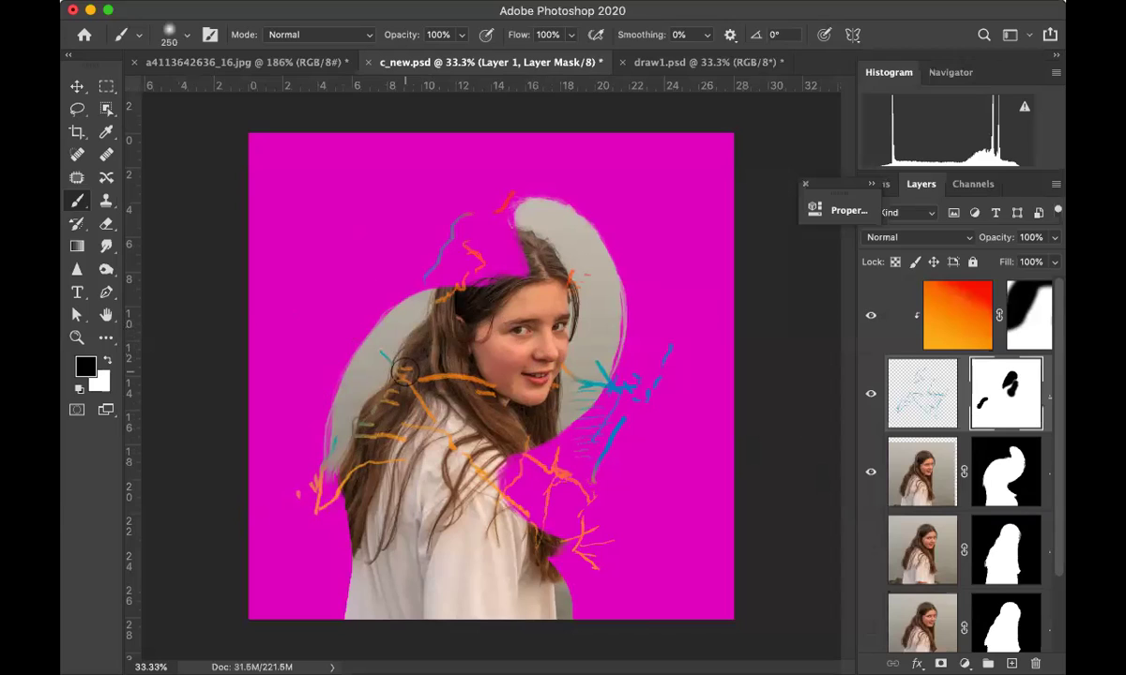
# Select the Move tool and bring up the Open dialog from the File menu.
pyautogui.click(77, 87)
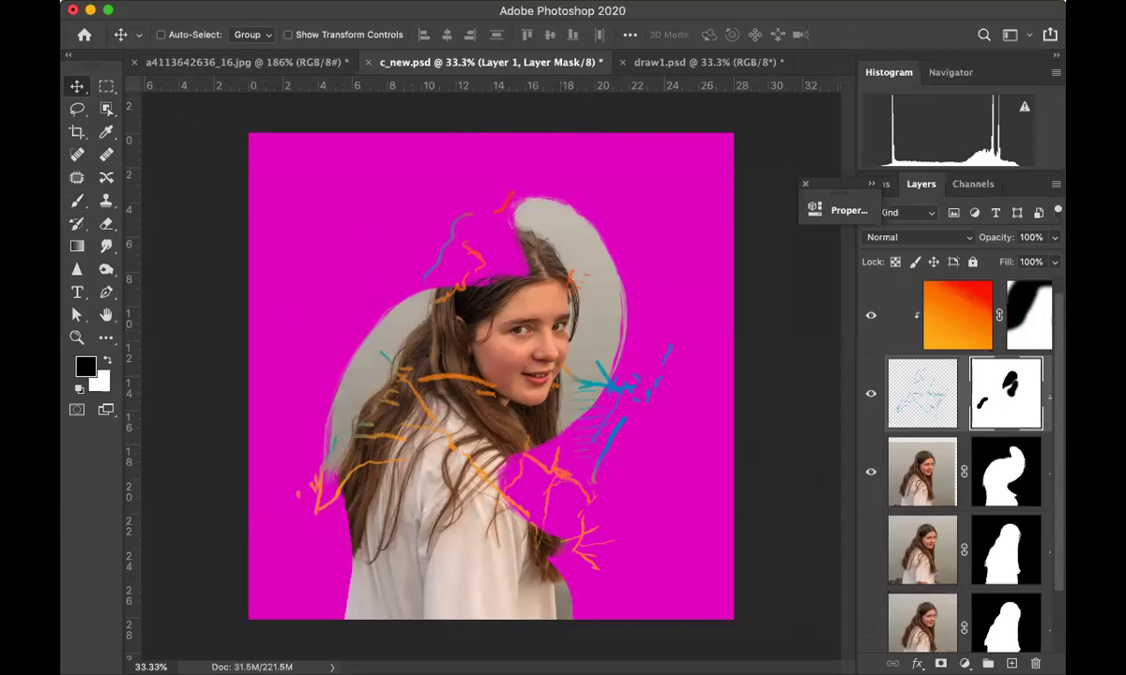
pyautogui.click(178, 0)
# Cancel the Open dialog, then select Layer 0 and select the entire canvas.
pyautogui.click(196, 20)
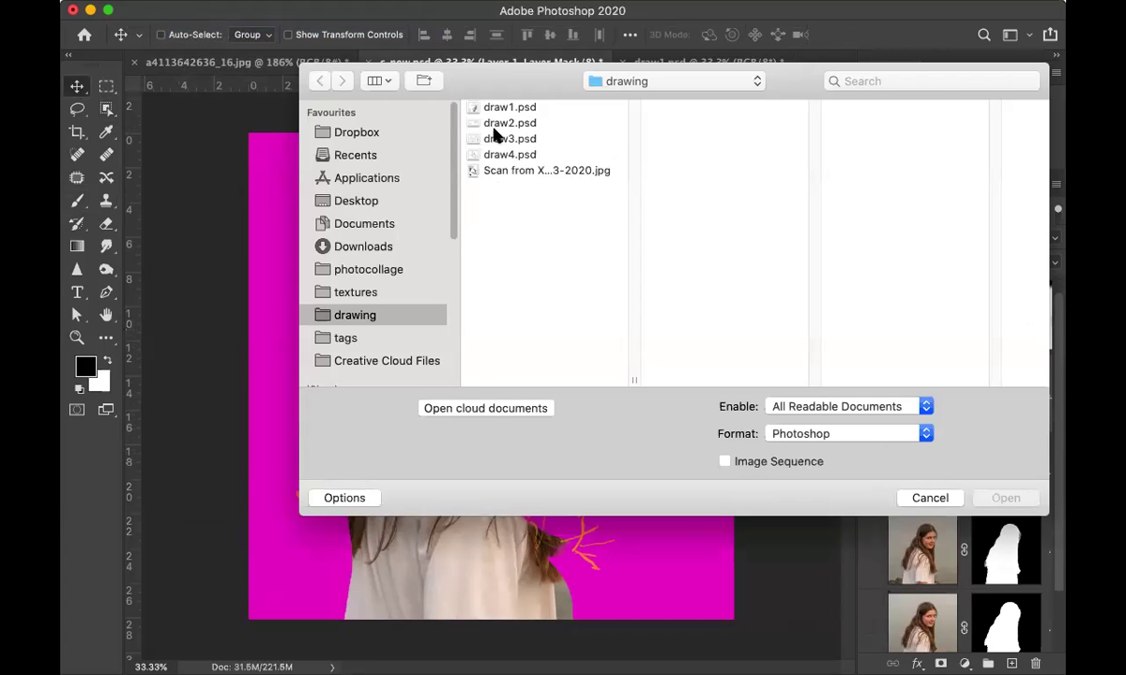
pyautogui.click(928, 498)
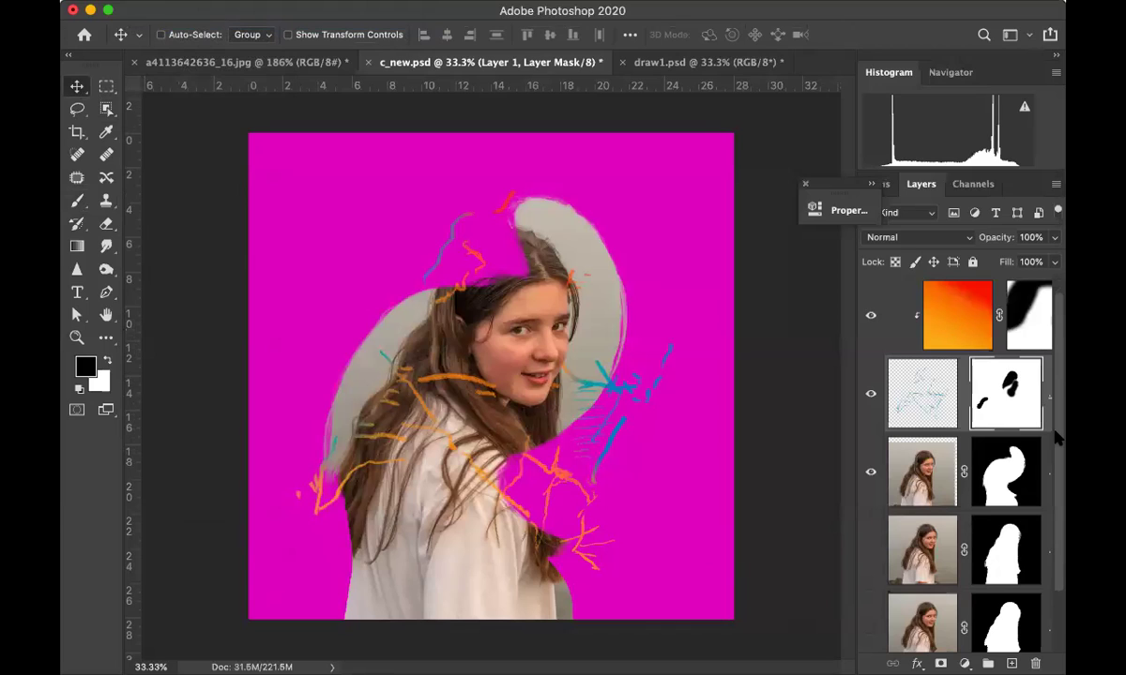
pyautogui.scroll(-2, 1058, 438)
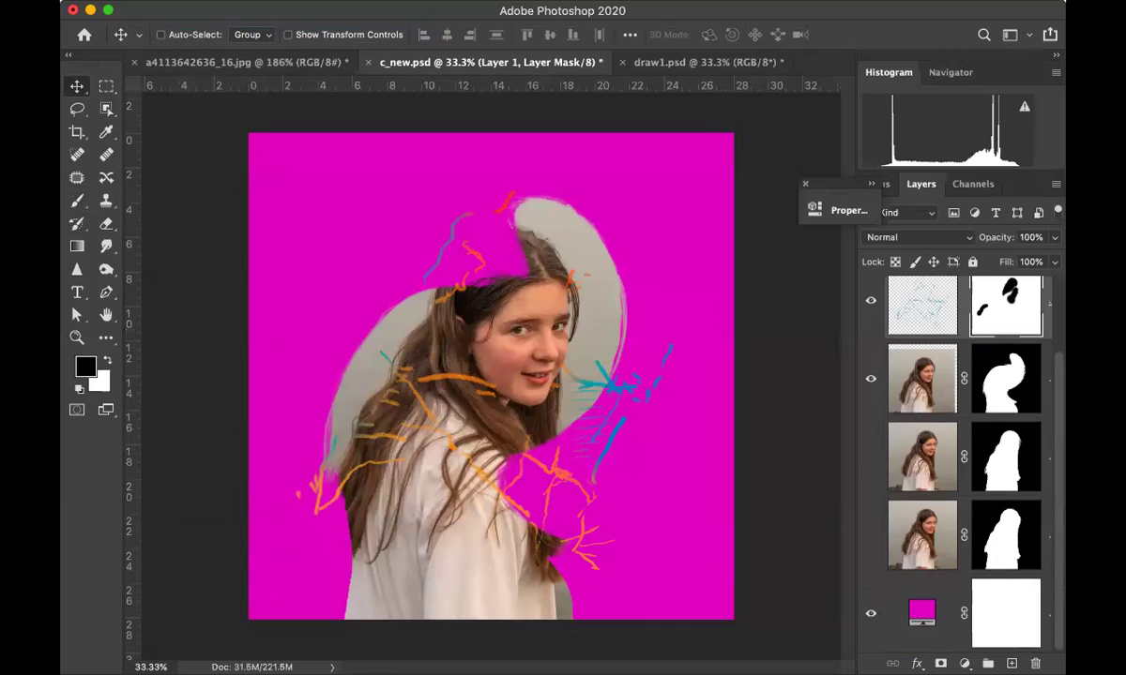
pyautogui.click(914, 542)
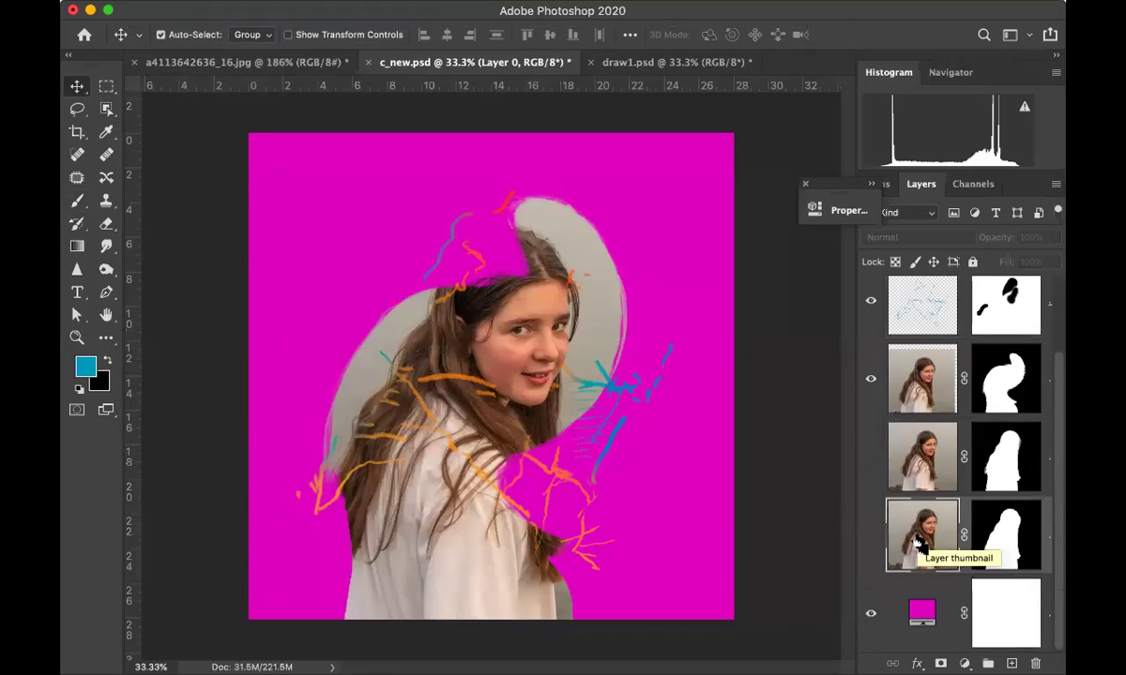
pyautogui.keyDown('super'); pyautogui.click(918, 542); pyautogui.keyUp('super')
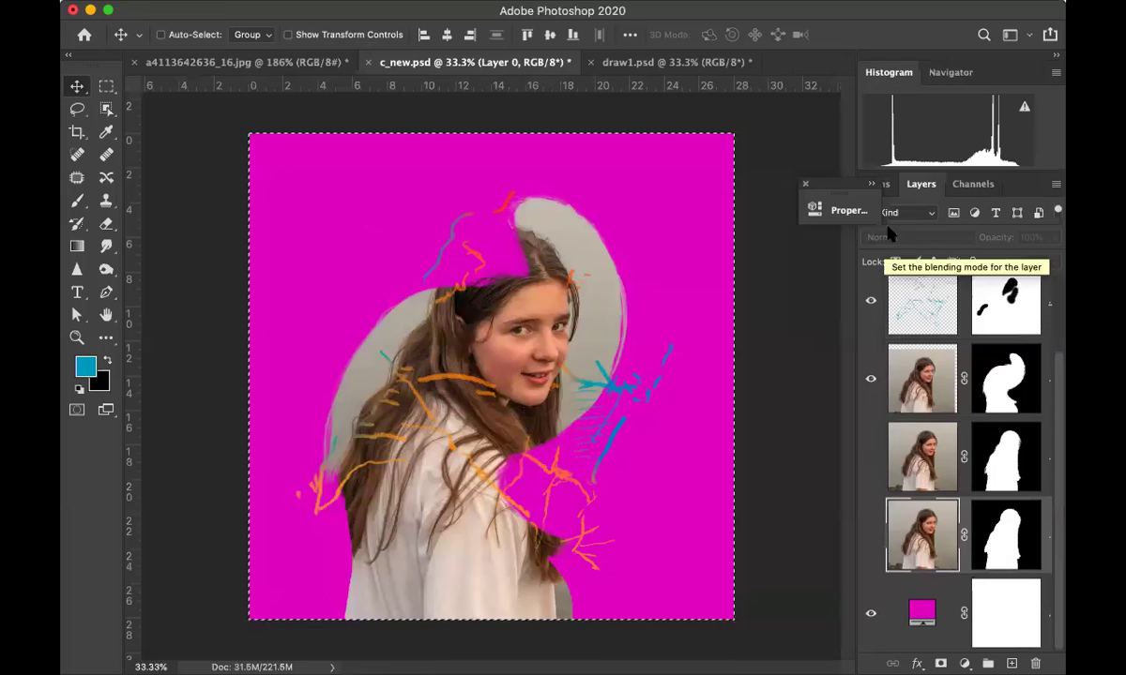
# Create a new Alpha 2 channel and paste the scanned ink drawing into it.
pyautogui.click(972, 188)
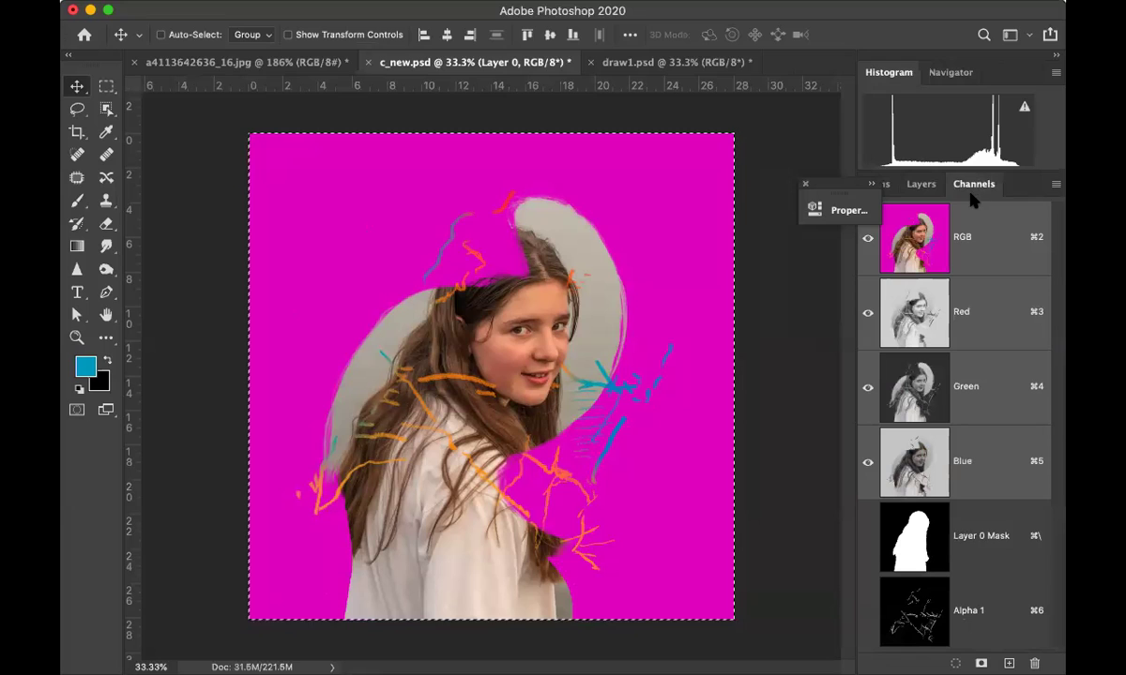
pyautogui.click(1008, 663)
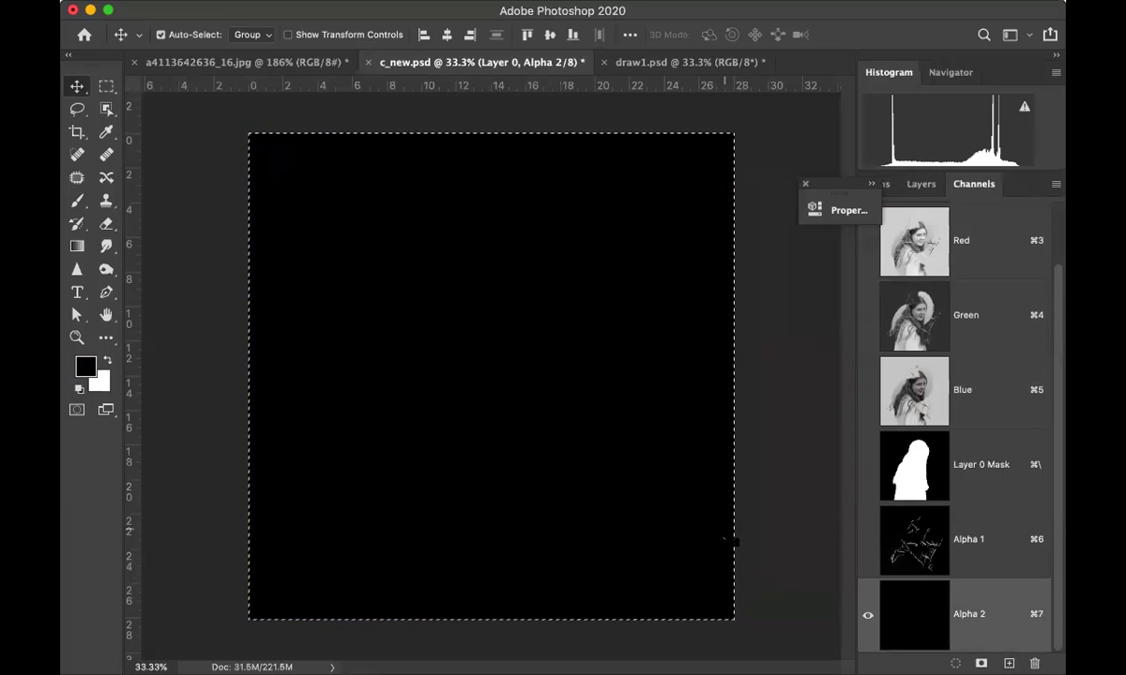
pyautogui.press('super+v')
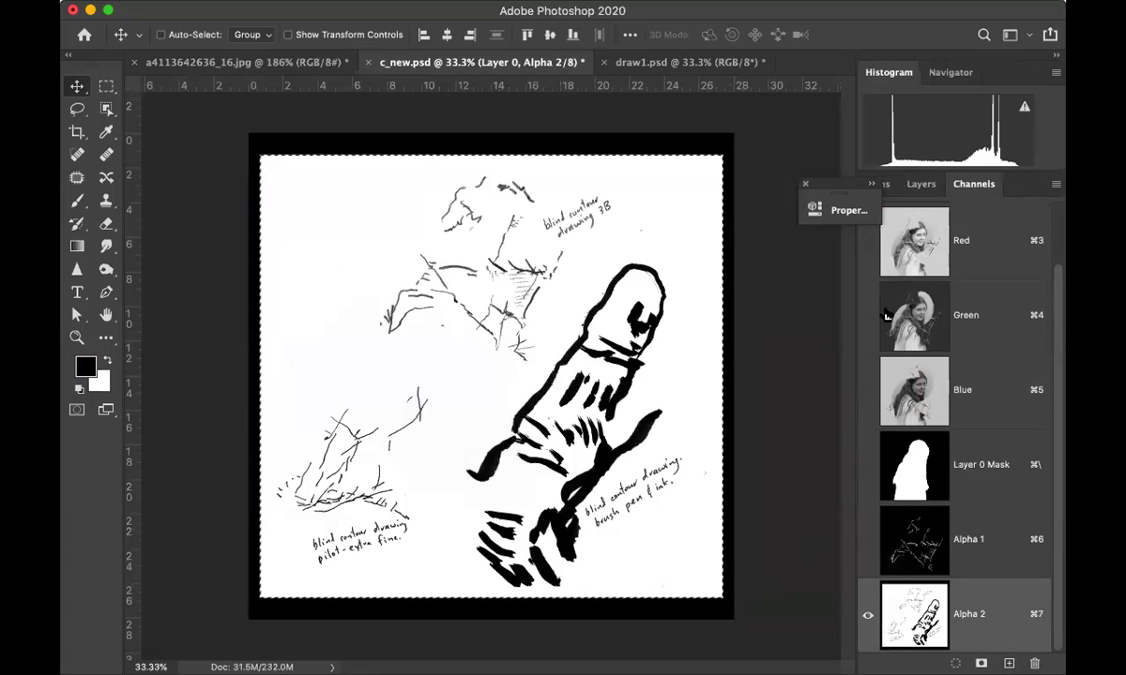
# Select Layer 0, briefly show then hide it, and return to the Channels list.
pyautogui.click(921, 184)
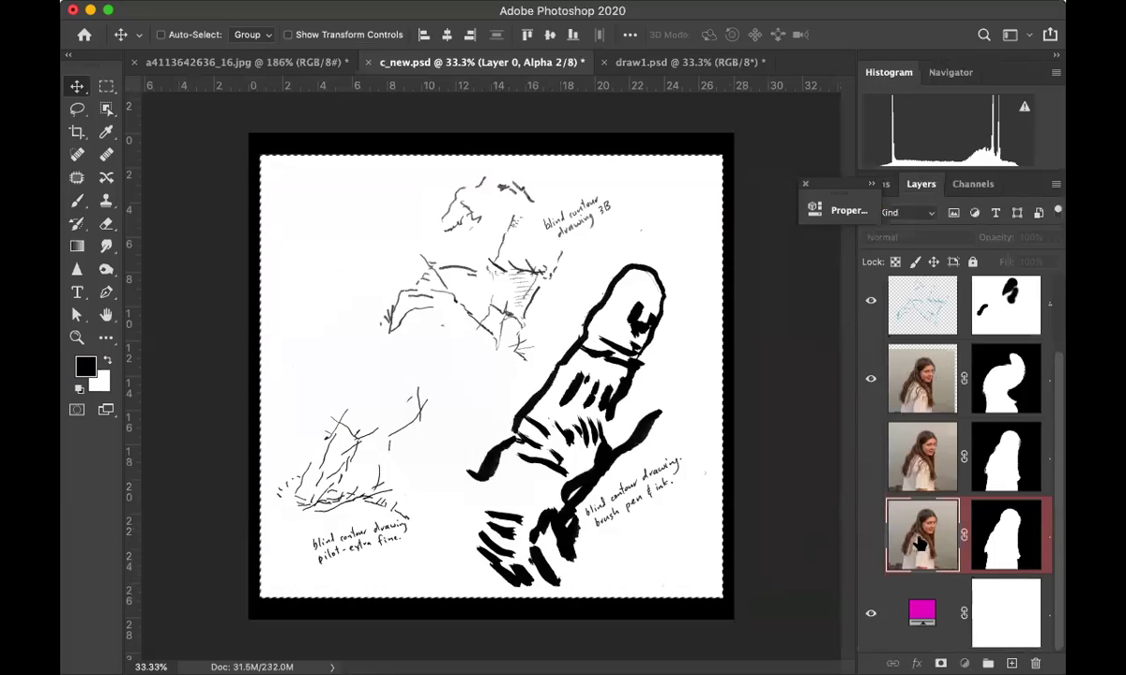
pyautogui.click(919, 537)
pyautogui.click(870, 536)
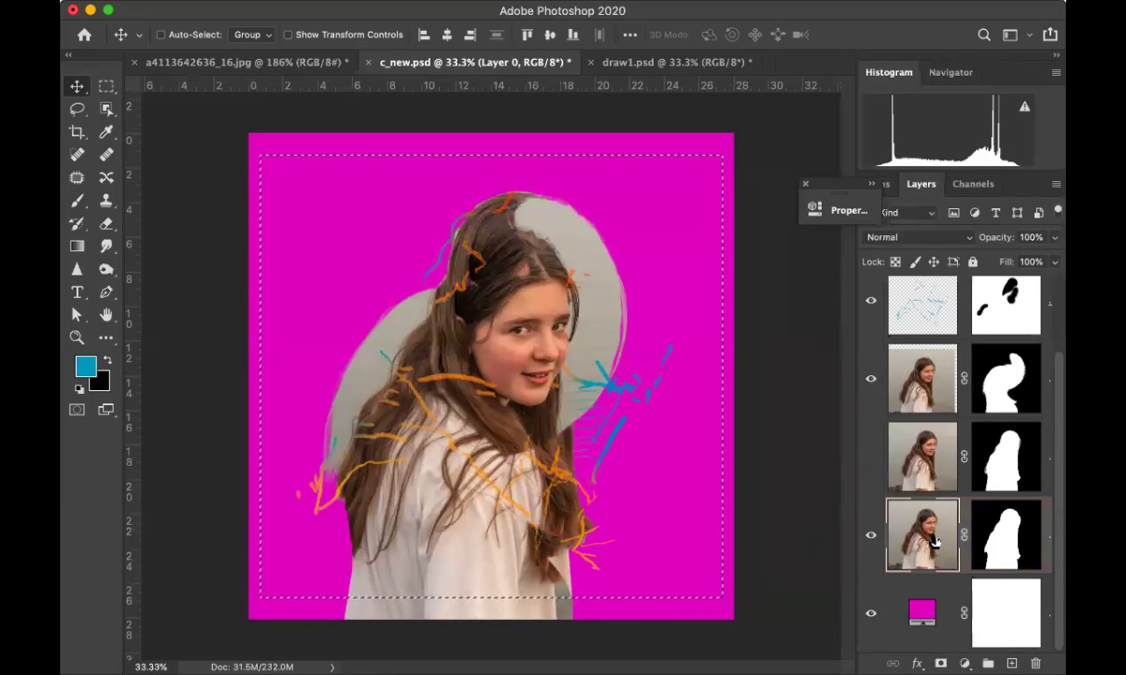
pyautogui.click(871, 535)
pyautogui.click(973, 184)
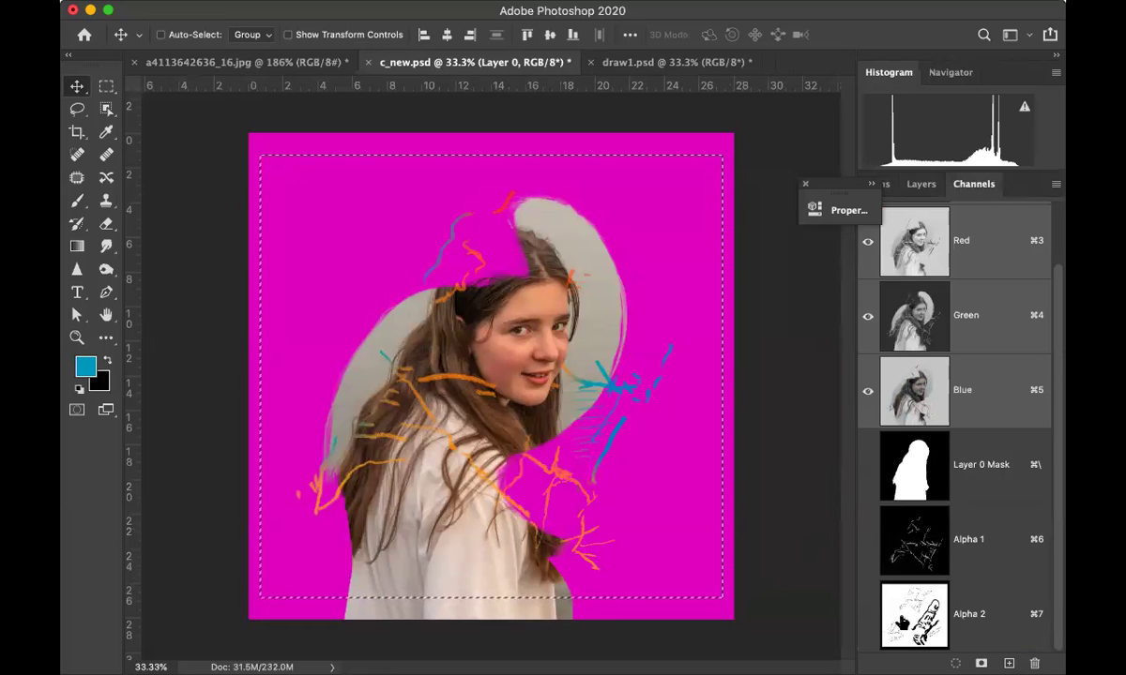
# Paste the grayscale girl photo into Alpha 2 and deselect.
pyautogui.click(913, 614)
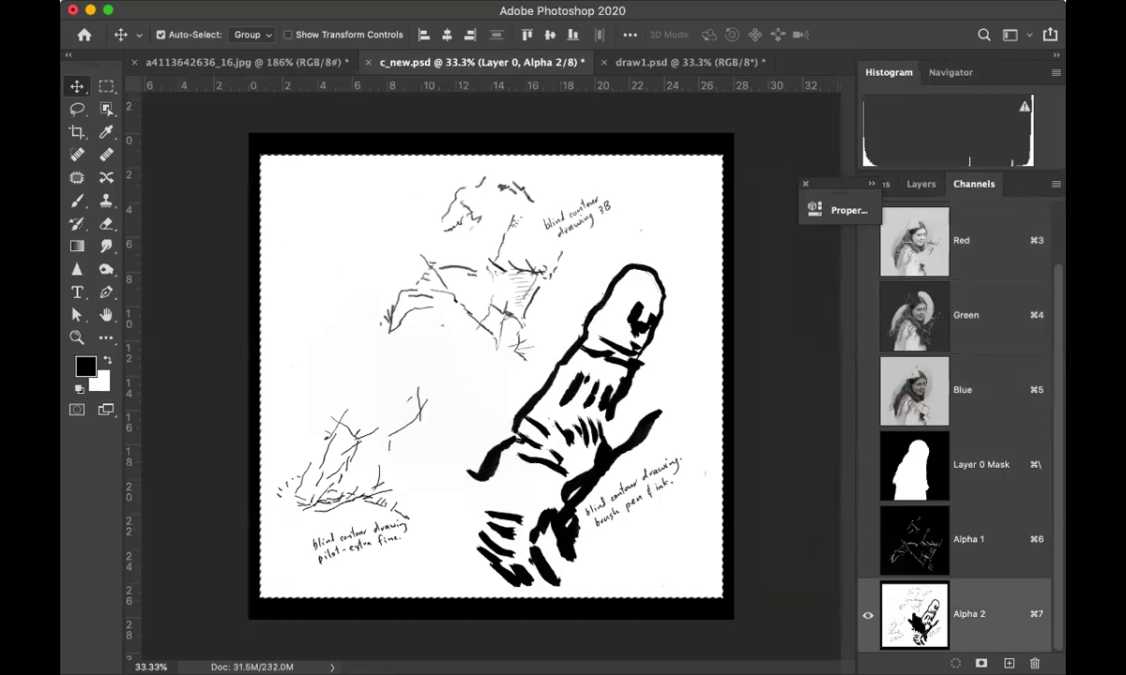
pyautogui.press('super+v')
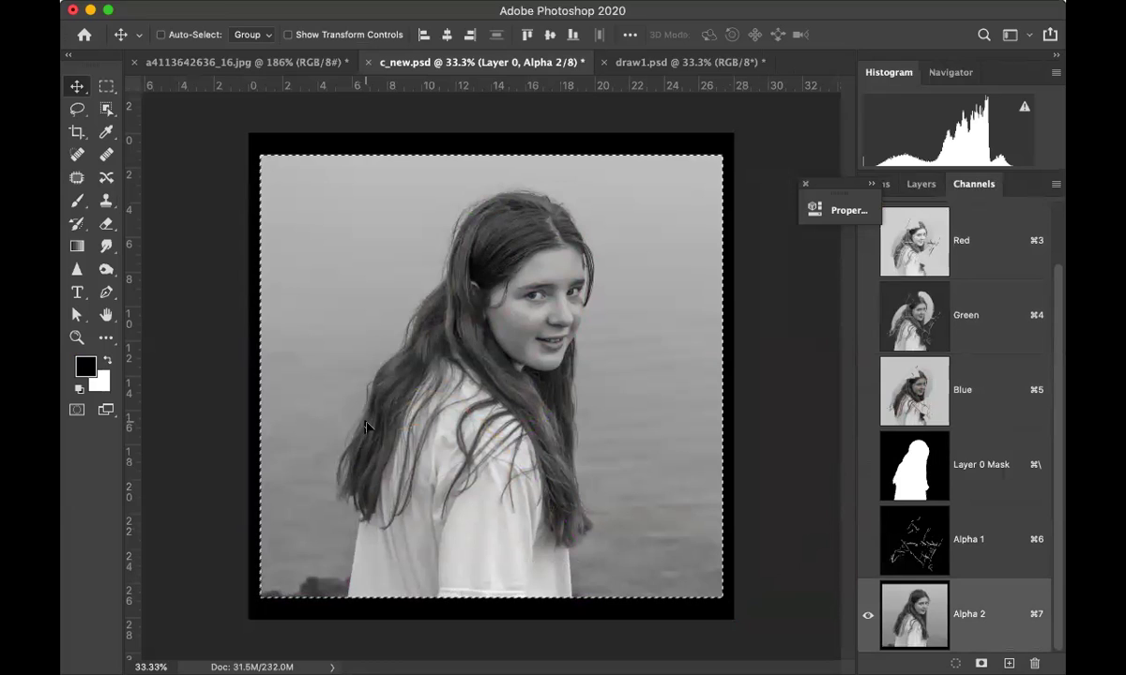
pyautogui.press('super')
pyautogui.press('super+d')
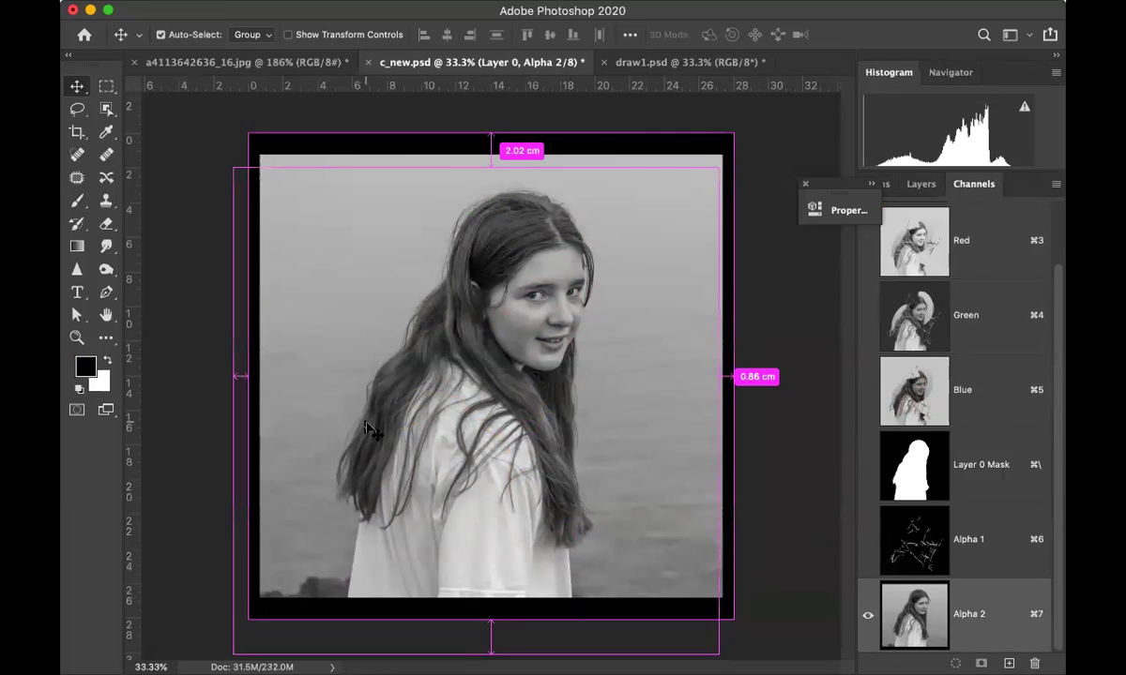
# Boost Alpha 2's contrast with Levels input values 43 and 181.
pyautogui.press('super+l')
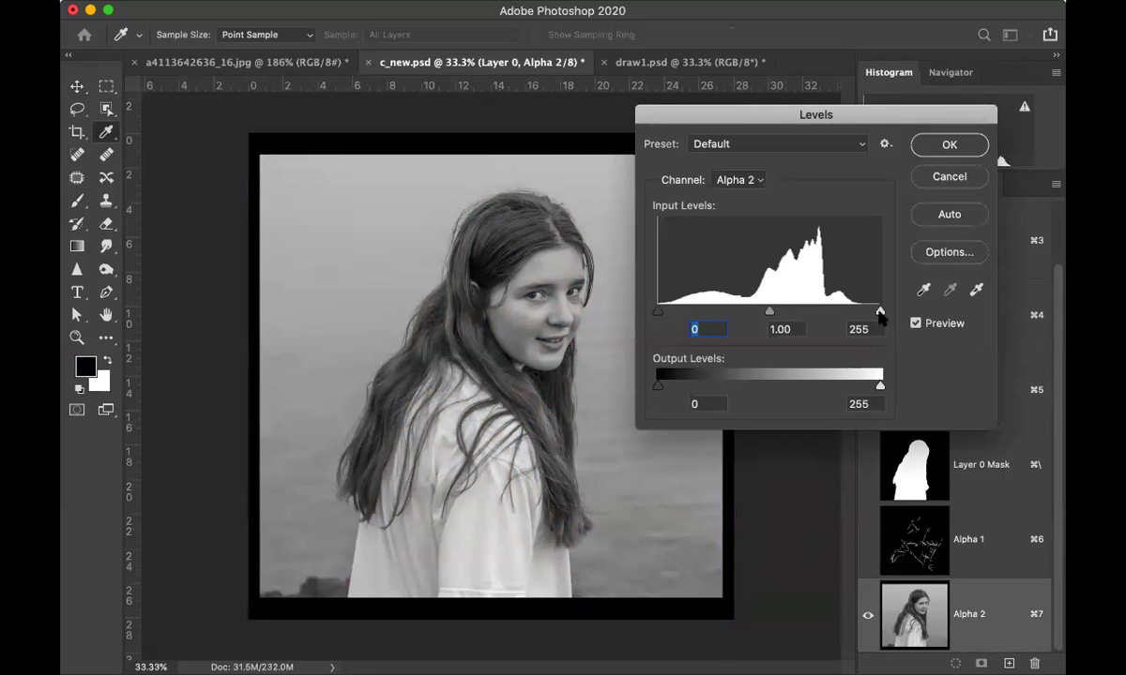
pyautogui.moveTo(880, 315); pyautogui.dragTo(815, 314)
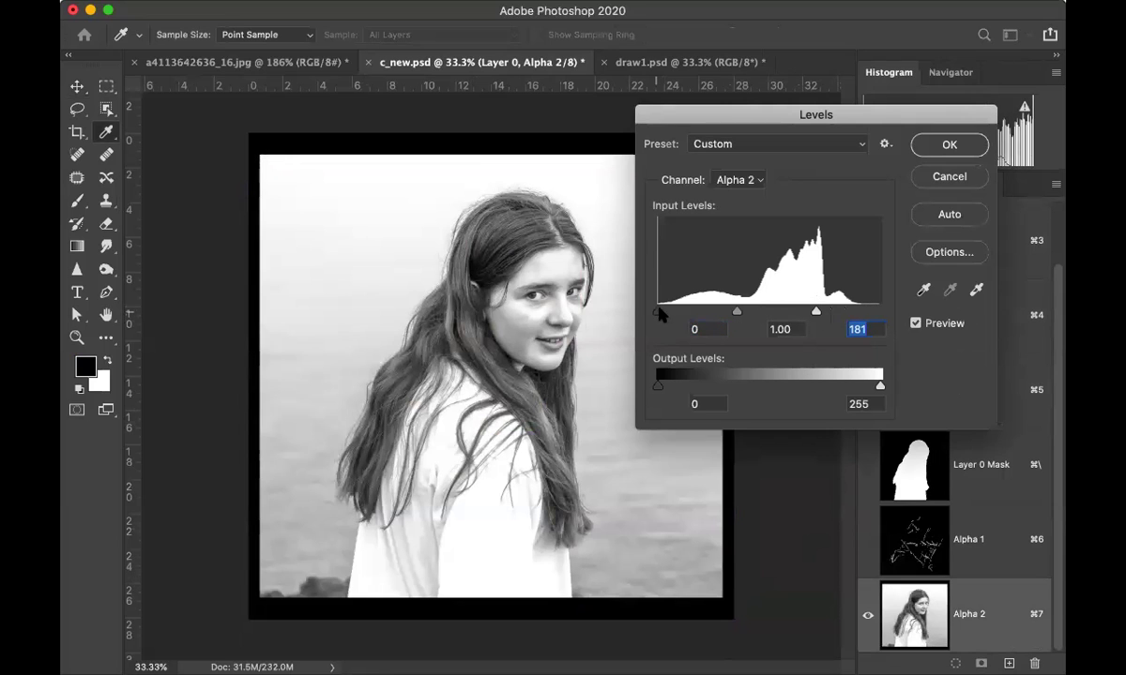
pyautogui.moveTo(660, 313); pyautogui.dragTo(696, 313)
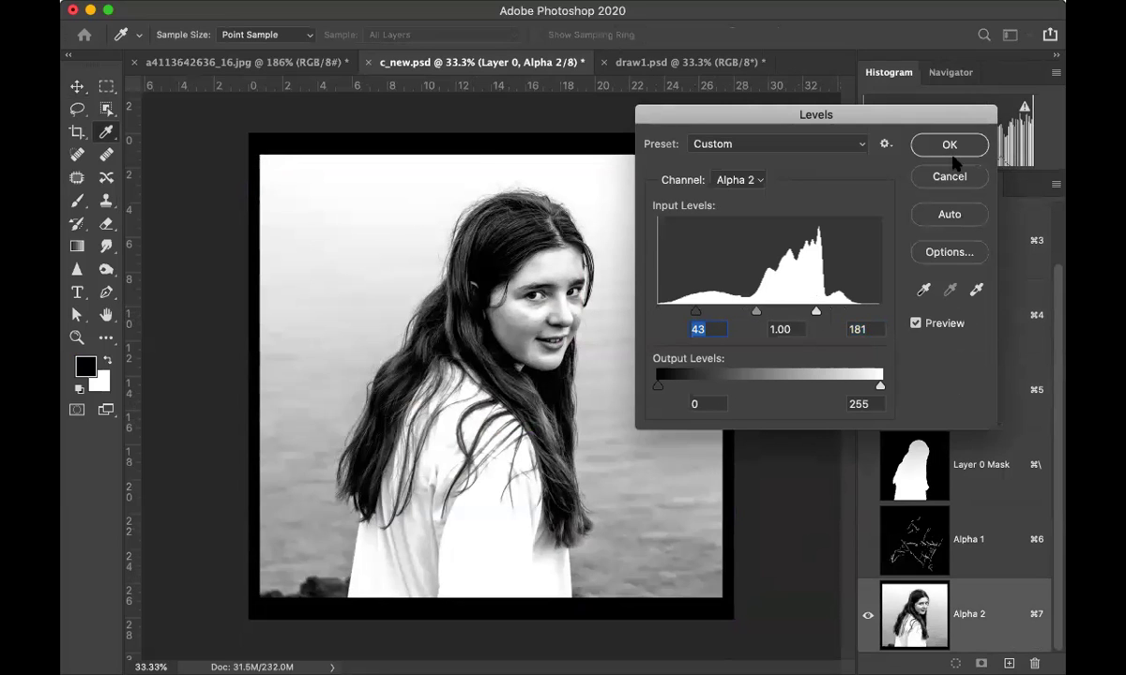
pyautogui.click(946, 145)
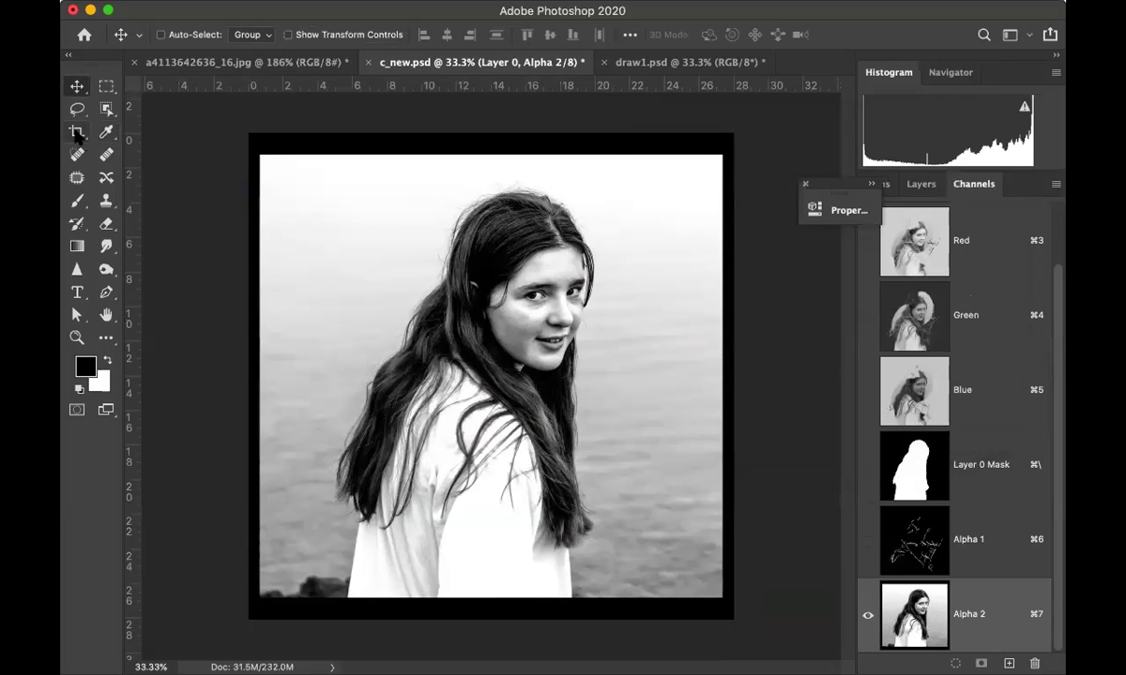
# Paint white with a 700 px brush over Alpha 2's borders and the area around the head.
pyautogui.click(76, 202)
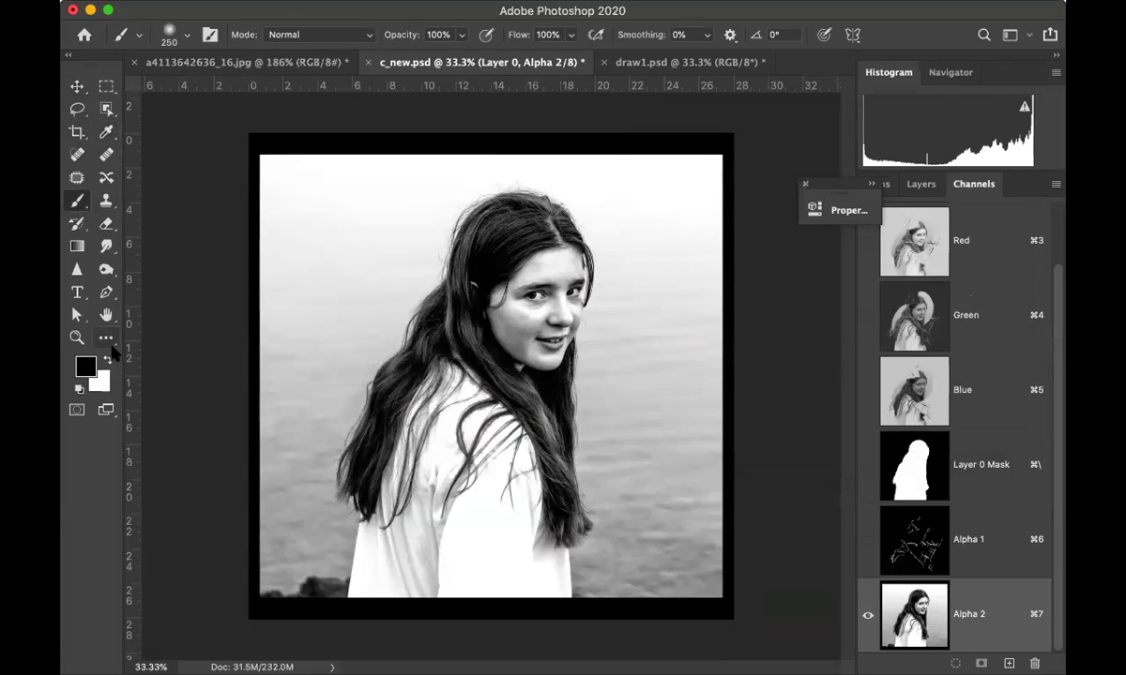
pyautogui.click(109, 358)
pyautogui.moveTo(474, 169)
pyautogui.mouseDown()
pyautogui.moveTo(449, 144)
pyautogui.moveTo(413, 141)
pyautogui.moveTo(500, 143)
pyautogui.mouseUp()
pyautogui.moveTo(421, 251)
pyautogui.mouseDown()
pyautogui.moveTo(434, 251)
pyautogui.moveTo(410, 289)
pyautogui.moveTo(389, 272)
pyautogui.moveTo(561, 182)
pyautogui.moveTo(530, 200)
pyautogui.moveTo(578, 229)
pyautogui.moveTo(497, 223)
pyautogui.moveTo(495, 267)
pyautogui.moveTo(451, 272)
pyautogui.moveTo(495, 226)
pyautogui.moveTo(411, 319)
pyautogui.moveTo(467, 322)
pyautogui.moveTo(455, 314)
pyautogui.moveTo(503, 366)
pyautogui.moveTo(497, 375)
pyautogui.moveTo(580, 382)
pyautogui.moveTo(558, 382)
pyautogui.moveTo(603, 314)
pyautogui.moveTo(600, 262)
pyautogui.moveTo(627, 317)
pyautogui.moveTo(600, 304)
pyautogui.moveTo(645, 339)
pyautogui.moveTo(645, 254)
pyautogui.moveTo(713, 265)
pyautogui.mouseUp()
pyautogui.press(']')
pyautogui.press(']')
pyautogui.press(']')
pyautogui.press(']')
pyautogui.press(']')
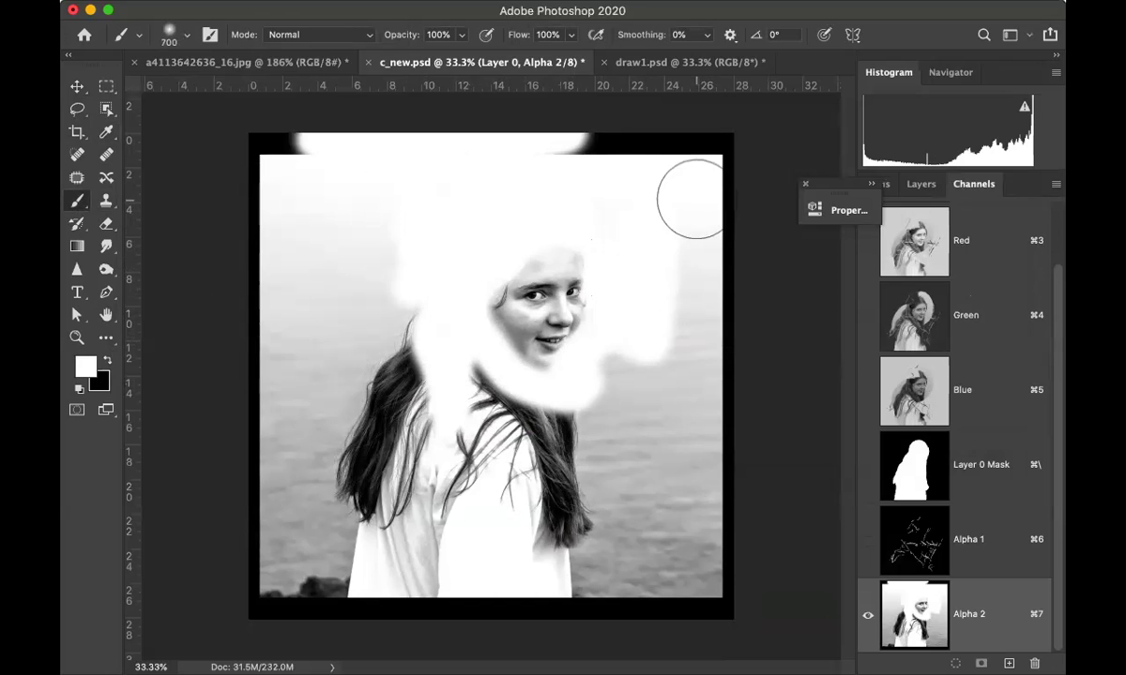
pyautogui.moveTo(687, 201)
pyautogui.mouseDown()
pyautogui.moveTo(528, 133)
pyautogui.moveTo(694, 133)
pyautogui.moveTo(689, 635)
pyautogui.moveTo(663, 346)
pyautogui.moveTo(586, 433)
pyautogui.moveTo(475, 392)
pyautogui.moveTo(395, 237)
pyautogui.moveTo(376, 145)
pyautogui.moveTo(241, 151)
pyautogui.moveTo(275, 139)
pyautogui.moveTo(223, 421)
pyautogui.moveTo(229, 554)
pyautogui.moveTo(252, 607)
pyautogui.moveTo(516, 621)
pyautogui.moveTo(585, 559)
pyautogui.moveTo(239, 504)
pyautogui.moveTo(213, 462)
pyautogui.moveTo(271, 275)
pyautogui.moveTo(345, 403)
pyautogui.moveTo(557, 498)
pyautogui.moveTo(641, 518)
pyautogui.moveTo(369, 357)
pyautogui.moveTo(388, 414)
pyautogui.moveTo(342, 472)
pyautogui.moveTo(271, 437)
pyautogui.moveTo(314, 563)
pyautogui.moveTo(273, 577)
pyautogui.moveTo(383, 615)
pyautogui.moveTo(645, 546)
pyautogui.moveTo(583, 464)
pyautogui.mouseUp()
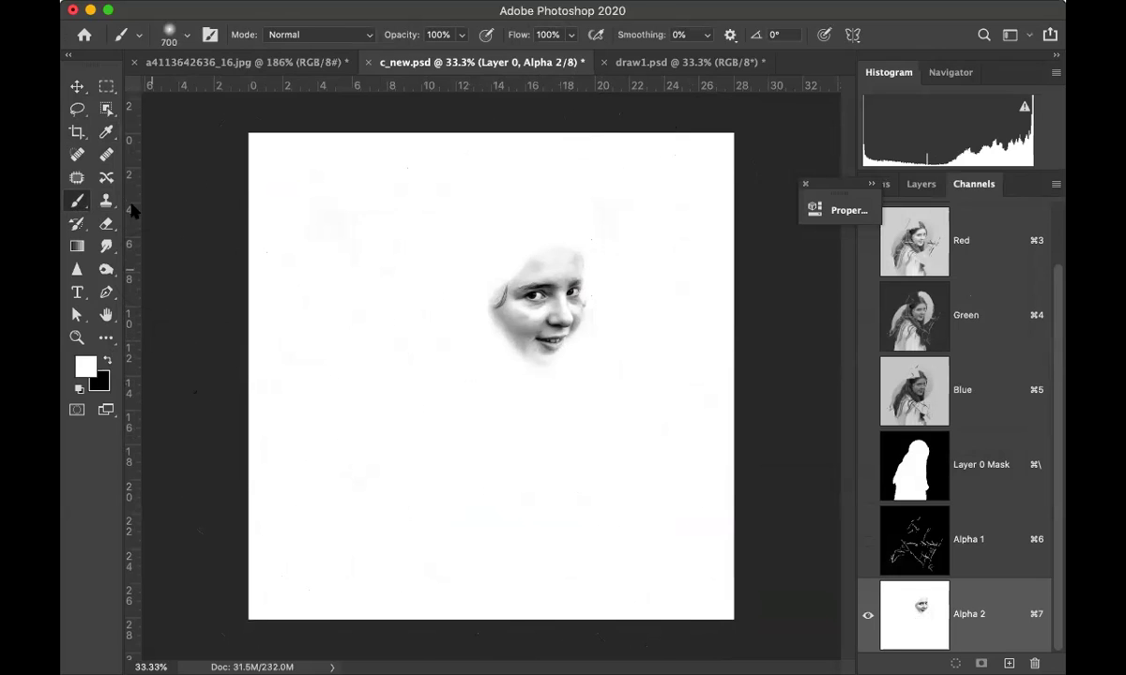
# Draw a freehand lasso selection around the girl's face.
pyautogui.click(77, 111)
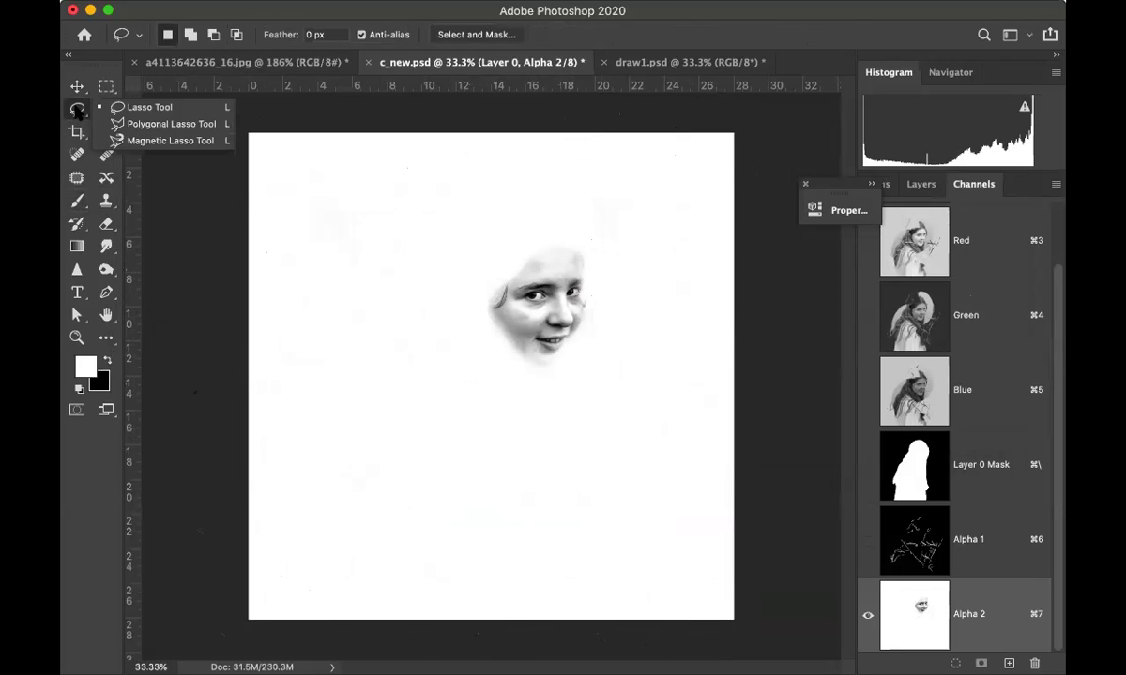
pyautogui.click(76, 110)
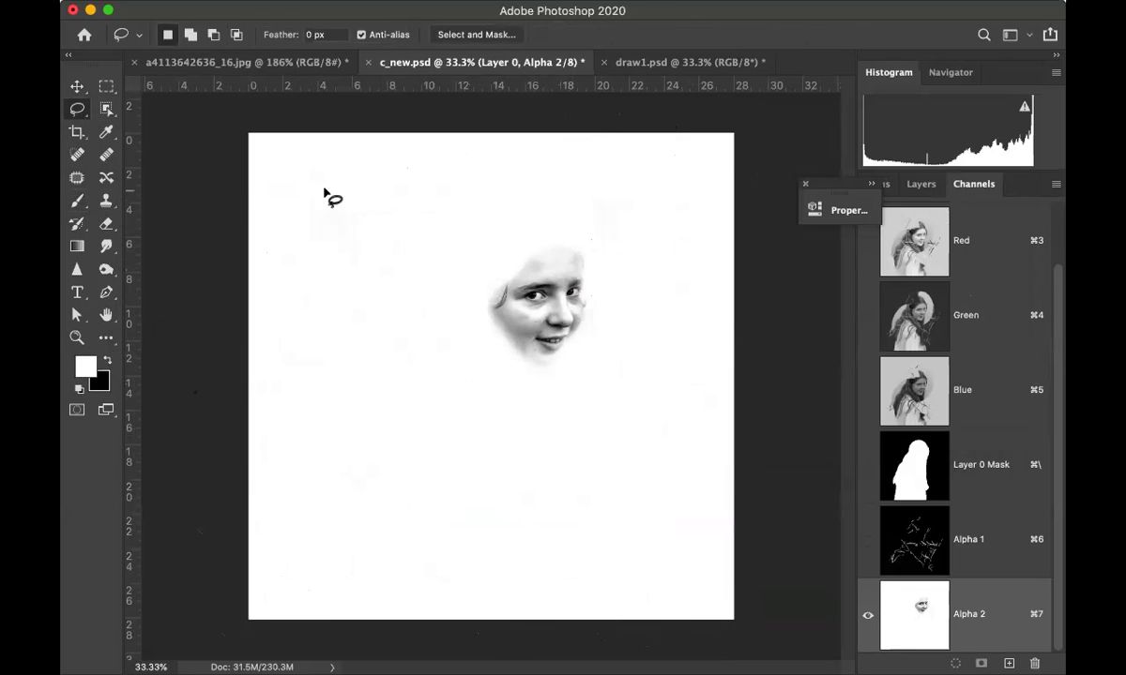
pyautogui.moveTo(530, 240); pyautogui.dragTo(482, 272)
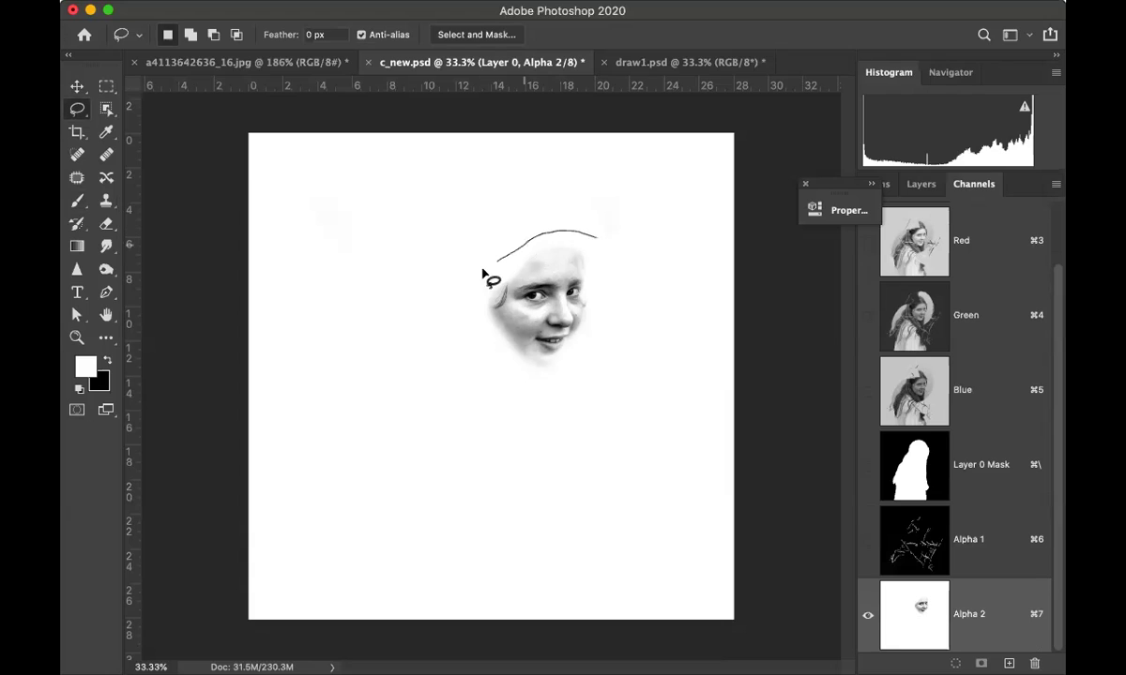
pyautogui.moveTo(586, 371)
pyautogui.mouseDown()
pyautogui.moveTo(619, 275)
pyautogui.moveTo(612, 253)
pyautogui.mouseUp()
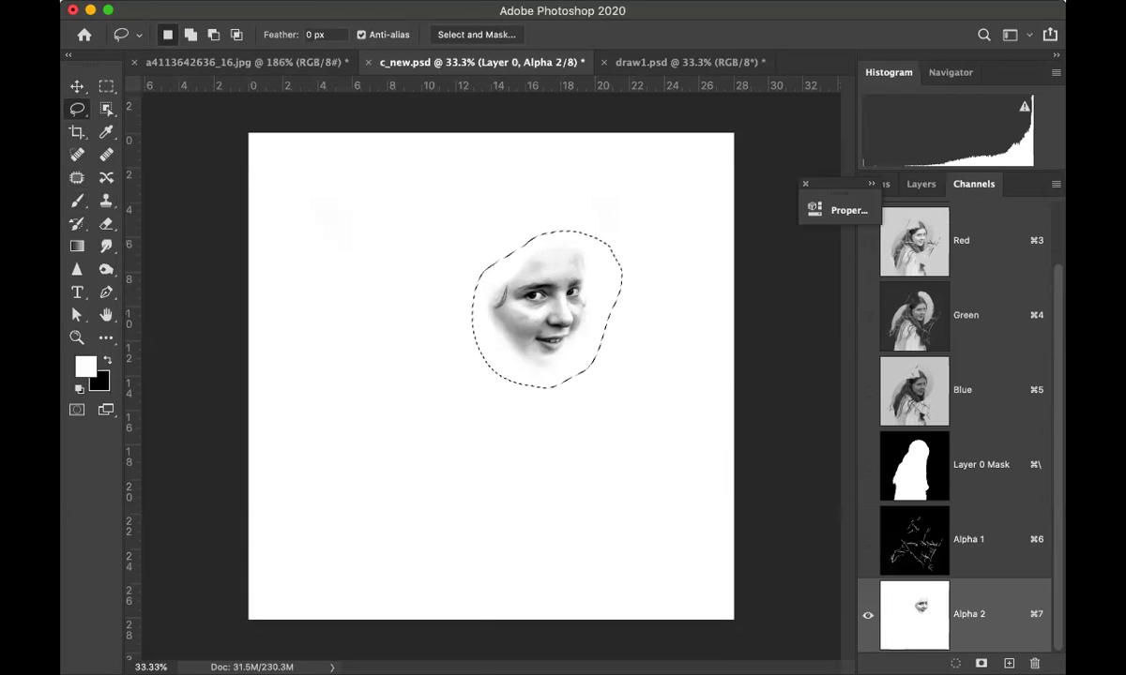
# Choose Edit > Define Brush Preset to define a brush from the face selection.
pyautogui.click(218, 0)
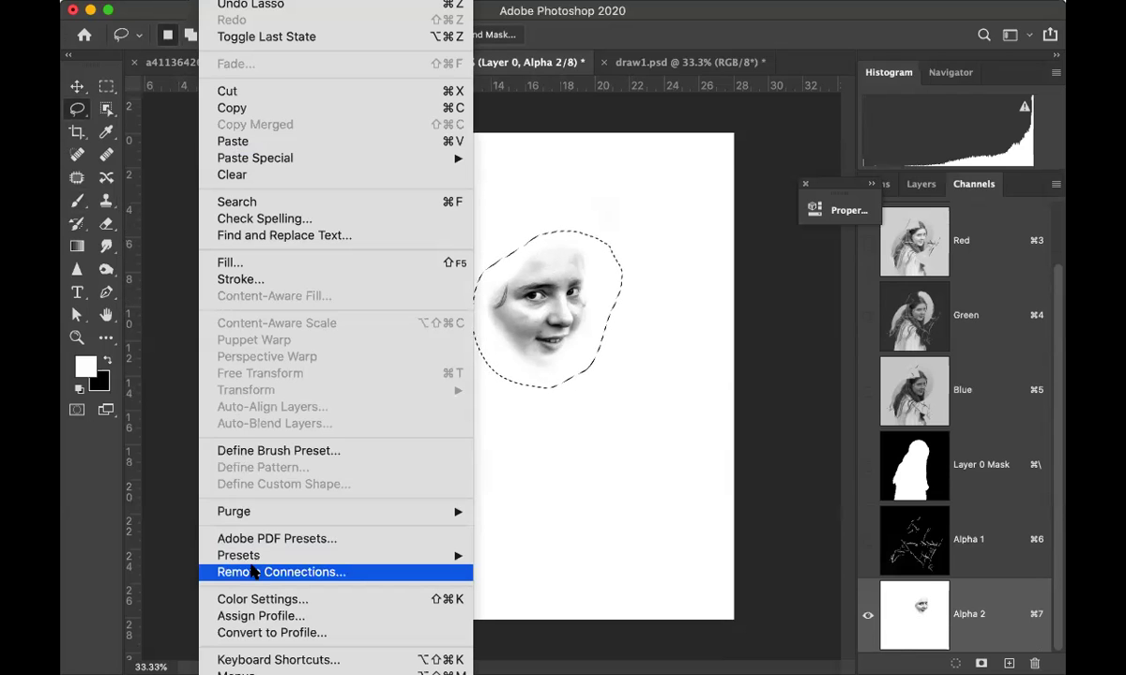
pyautogui.moveTo(244, 557)
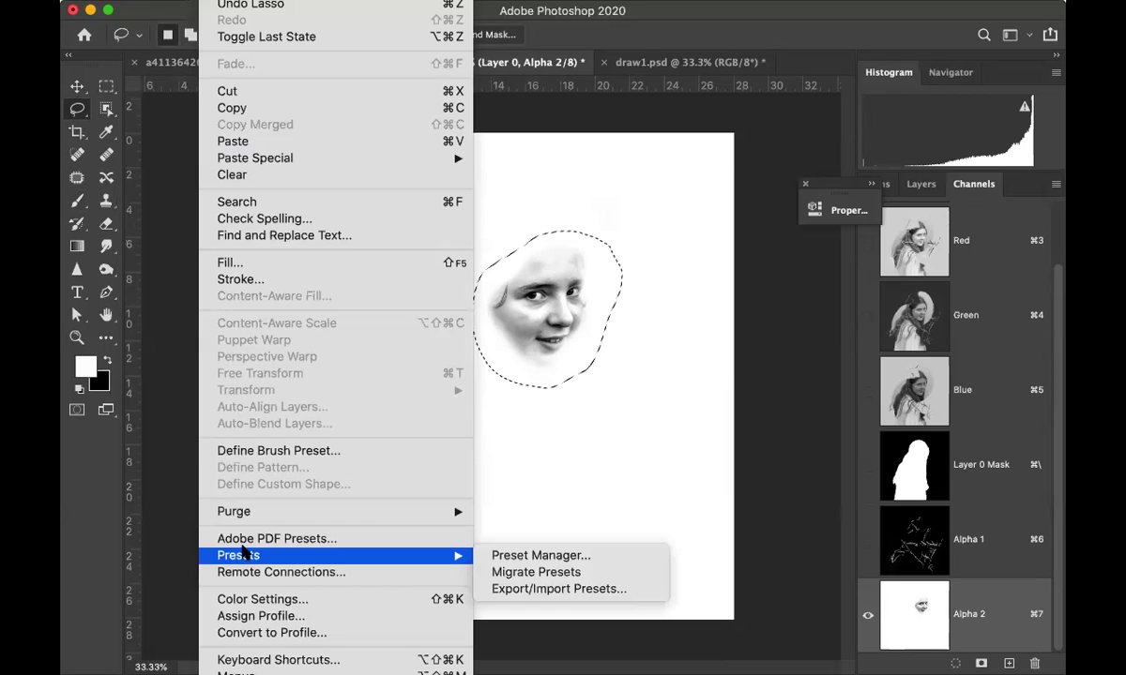
pyautogui.click(267, 451)
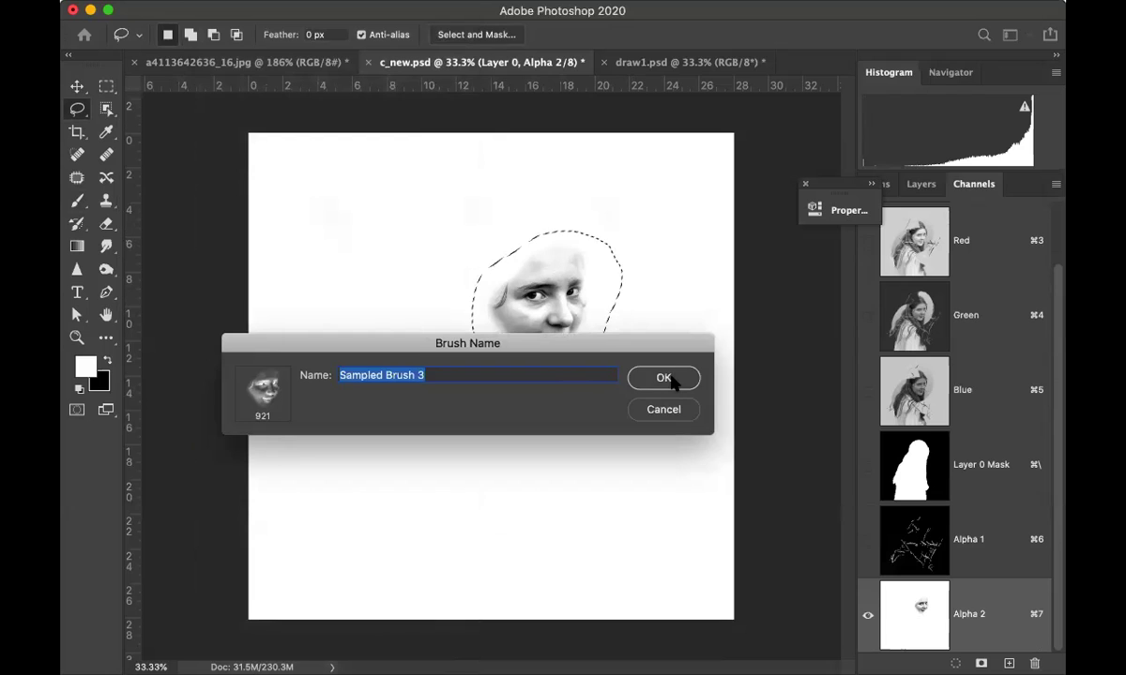
# Save the 921 px 'Sampled Brush 3', set black as foreground, deselect, and undo a test stroke.
pyautogui.click(664, 378)
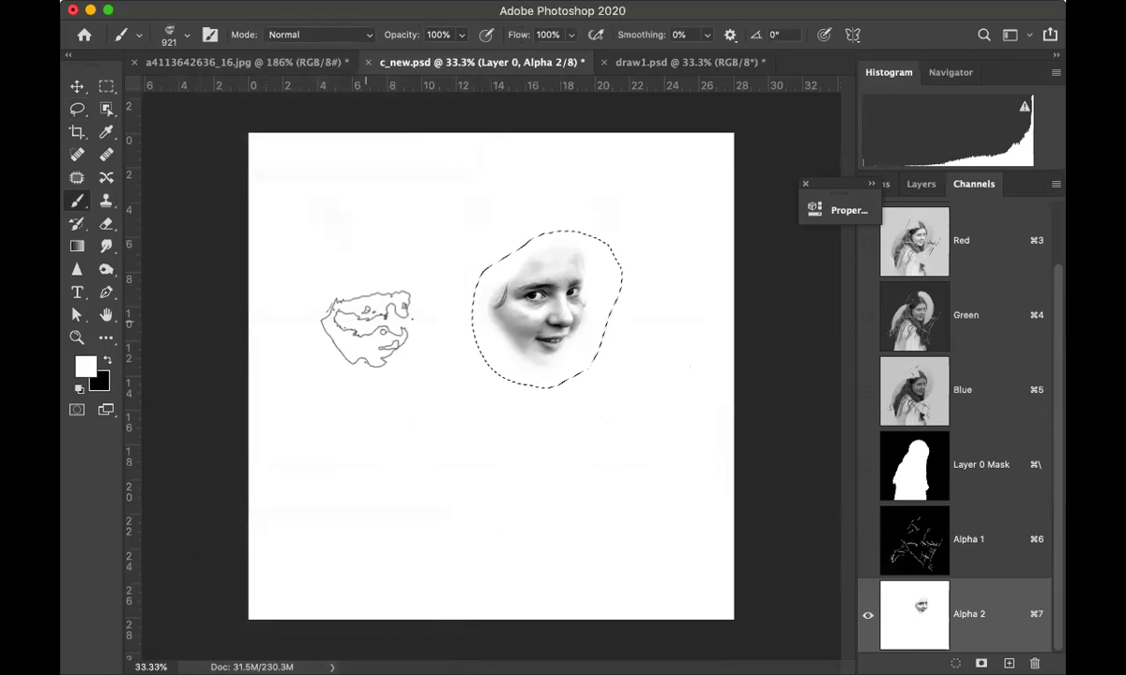
pyautogui.click(108, 361)
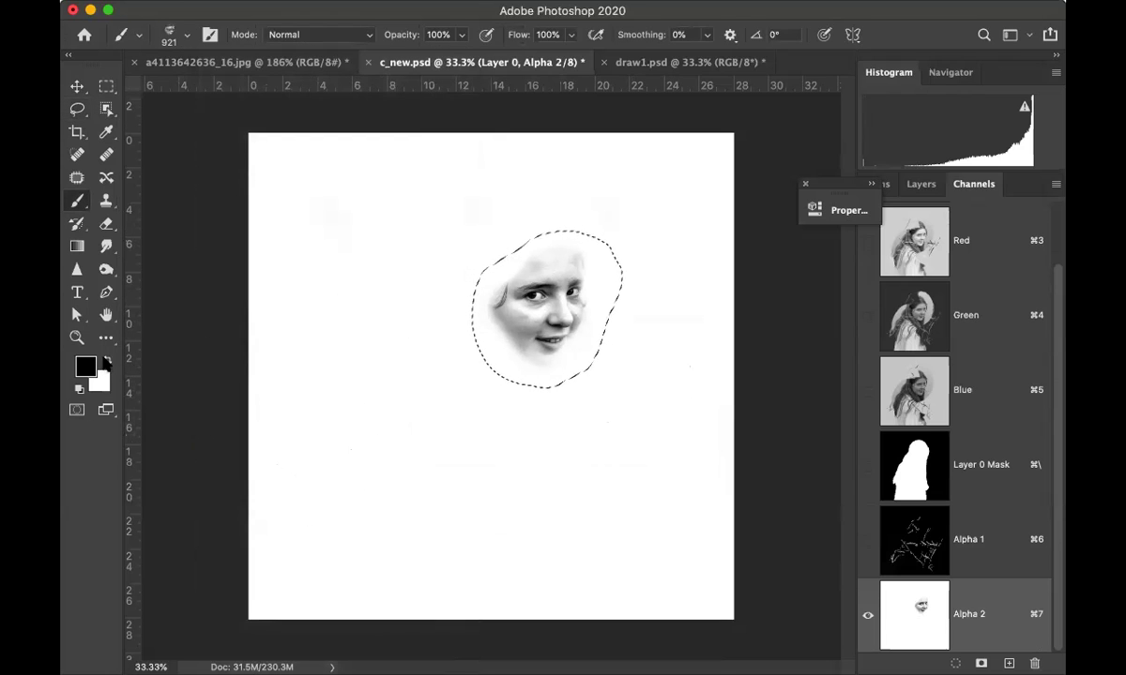
pyautogui.press('super+d')
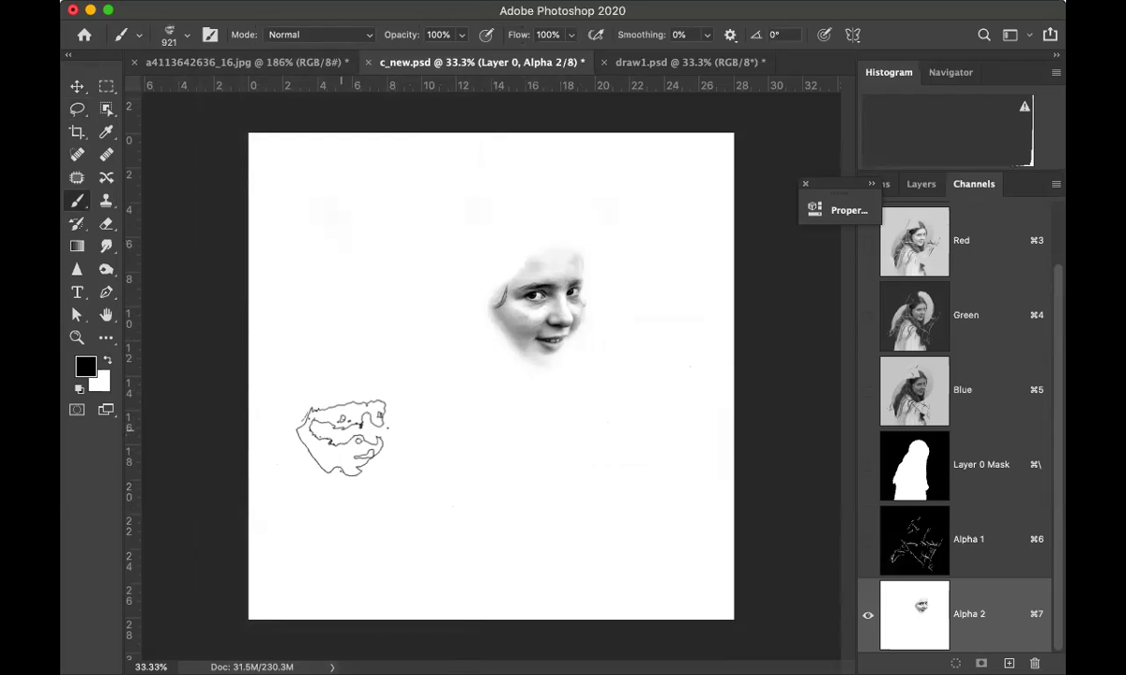
pyautogui.moveTo(329, 441)
pyautogui.mouseDown()
pyautogui.moveTo(399, 474)
pyautogui.moveTo(519, 494)
pyautogui.moveTo(589, 483)
pyautogui.moveTo(625, 441)
pyautogui.moveTo(648, 376)
pyautogui.moveTo(573, 421)
pyautogui.moveTo(480, 405)
pyautogui.moveTo(423, 386)
pyautogui.moveTo(335, 302)
pyautogui.moveTo(321, 227)
pyautogui.moveTo(415, 197)
pyautogui.moveTo(517, 212)
pyautogui.mouseUp()
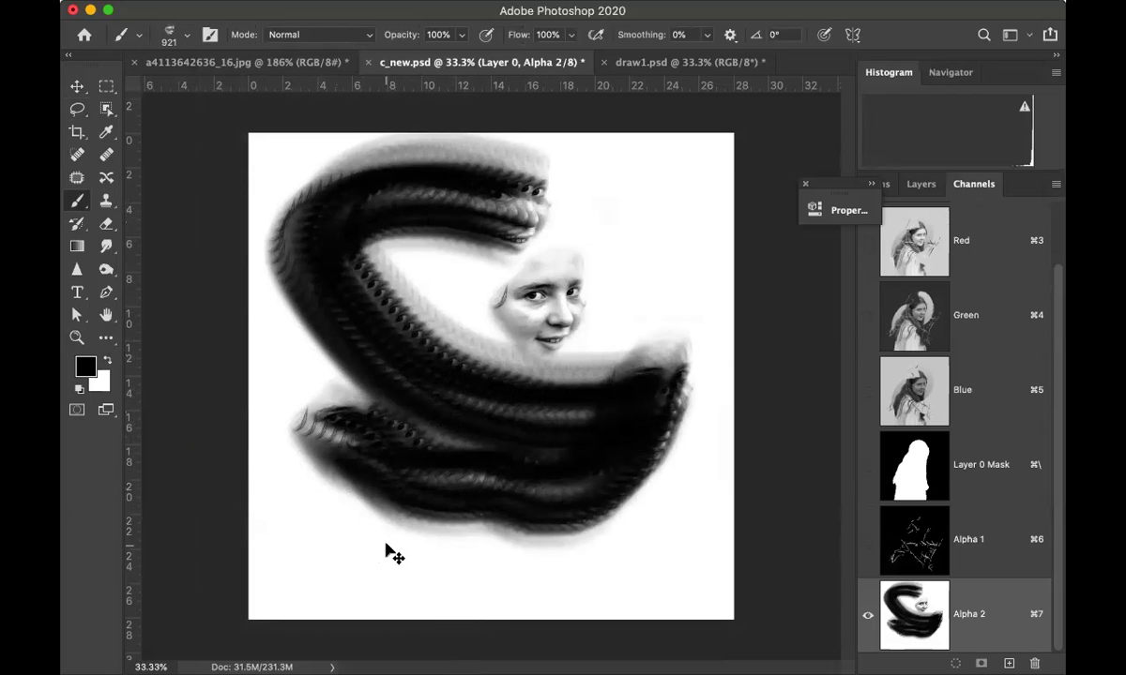
pyautogui.press('super+z')
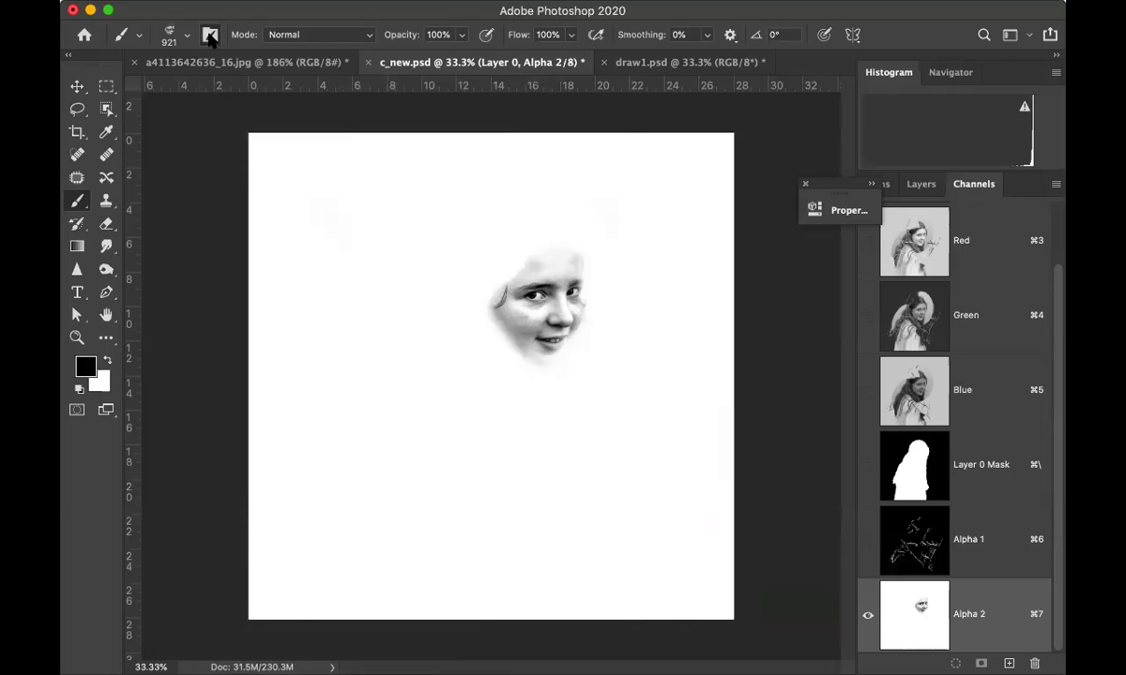
# Enable Shape Dynamics: size jitter 20%, angle 23%, roundness 55%, minimum roundness 1%, minimum diameter 84%.
pyautogui.click(210, 35)
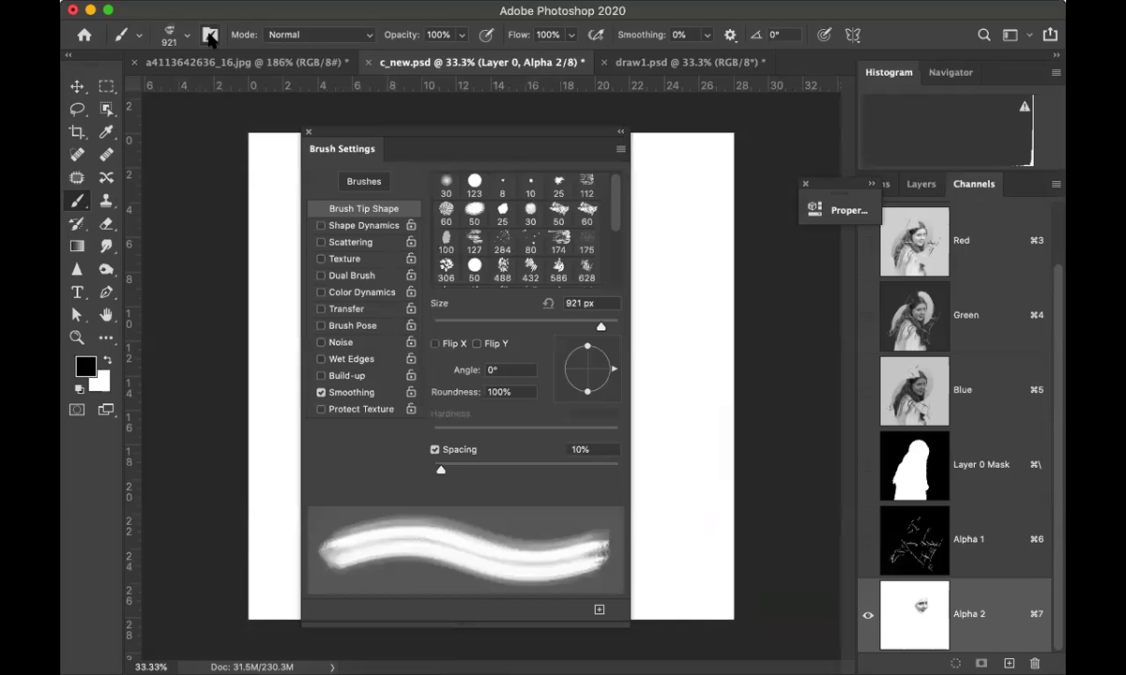
pyautogui.click(362, 226)
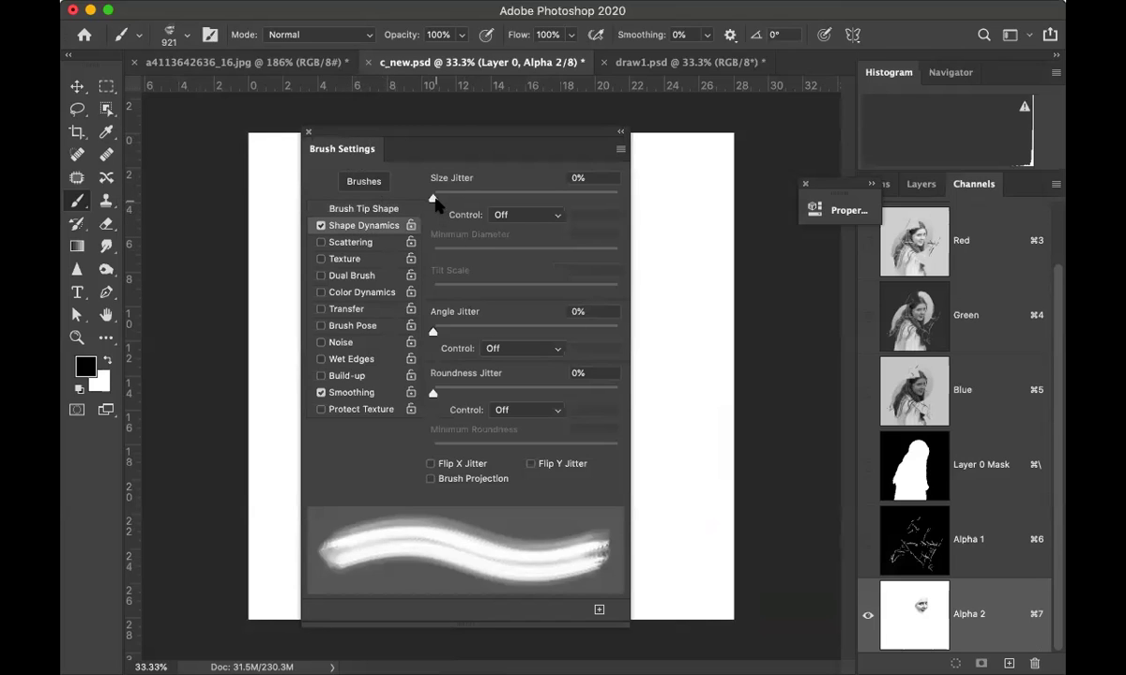
pyautogui.moveTo(436, 203); pyautogui.dragTo(472, 204)
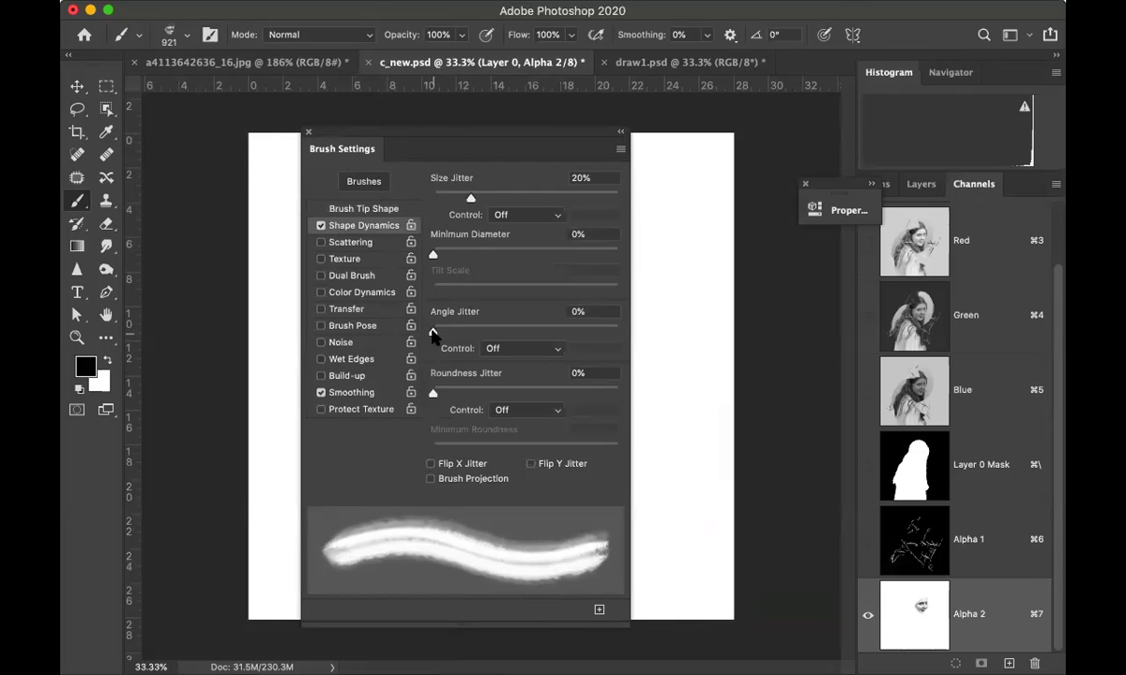
pyautogui.moveTo(441, 334); pyautogui.dragTo(466, 332)
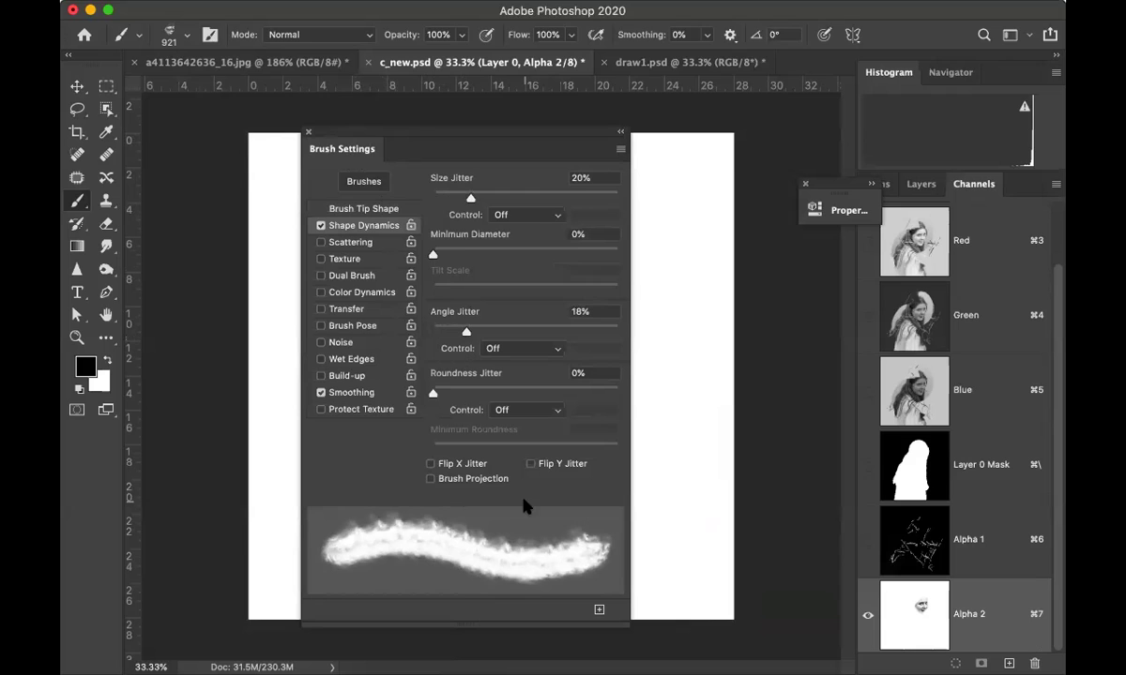
pyautogui.moveTo(402, 135); pyautogui.dragTo(398, 104)
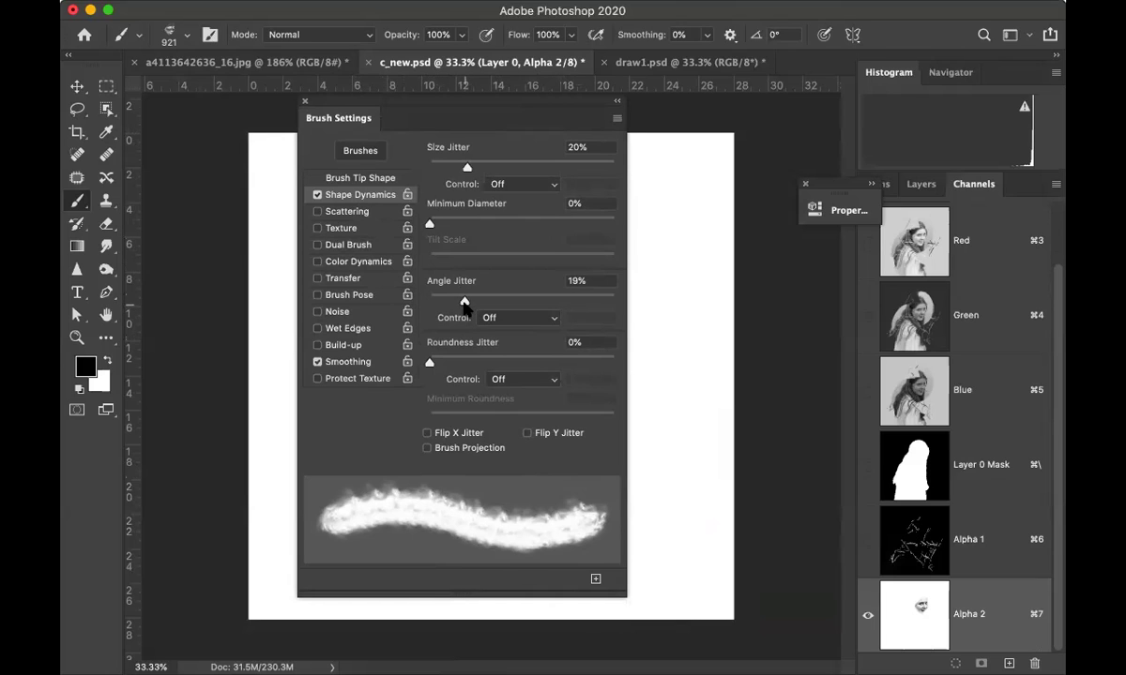
pyautogui.moveTo(463, 302); pyautogui.dragTo(470, 303)
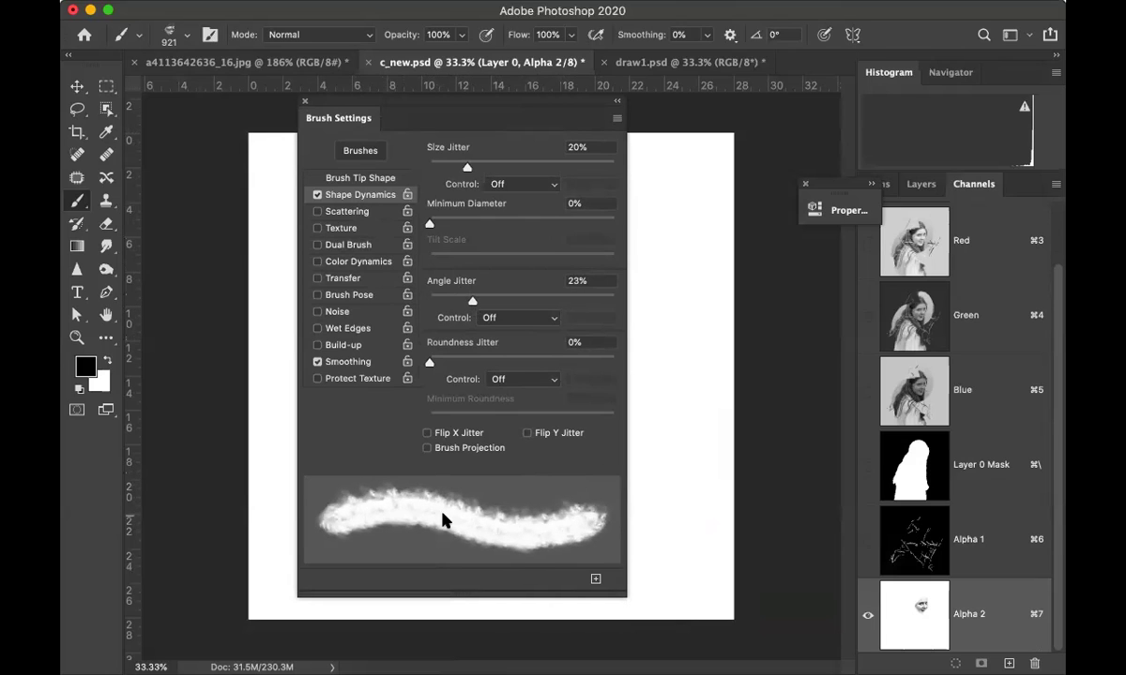
pyautogui.moveTo(431, 364)
pyautogui.mouseDown()
pyautogui.moveTo(611, 380)
pyautogui.moveTo(700, 408)
pyautogui.moveTo(531, 380)
pyautogui.mouseUp()
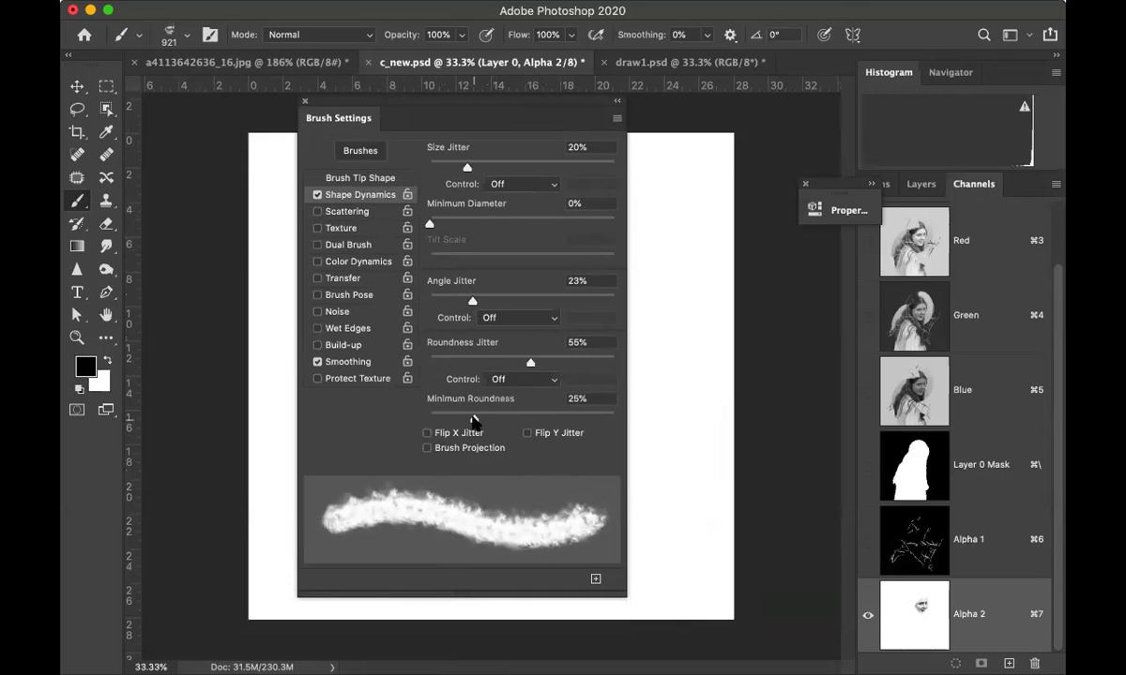
pyautogui.moveTo(474, 419)
pyautogui.mouseDown()
pyautogui.moveTo(657, 450)
pyautogui.moveTo(420, 430)
pyautogui.moveTo(399, 439)
pyautogui.mouseUp()
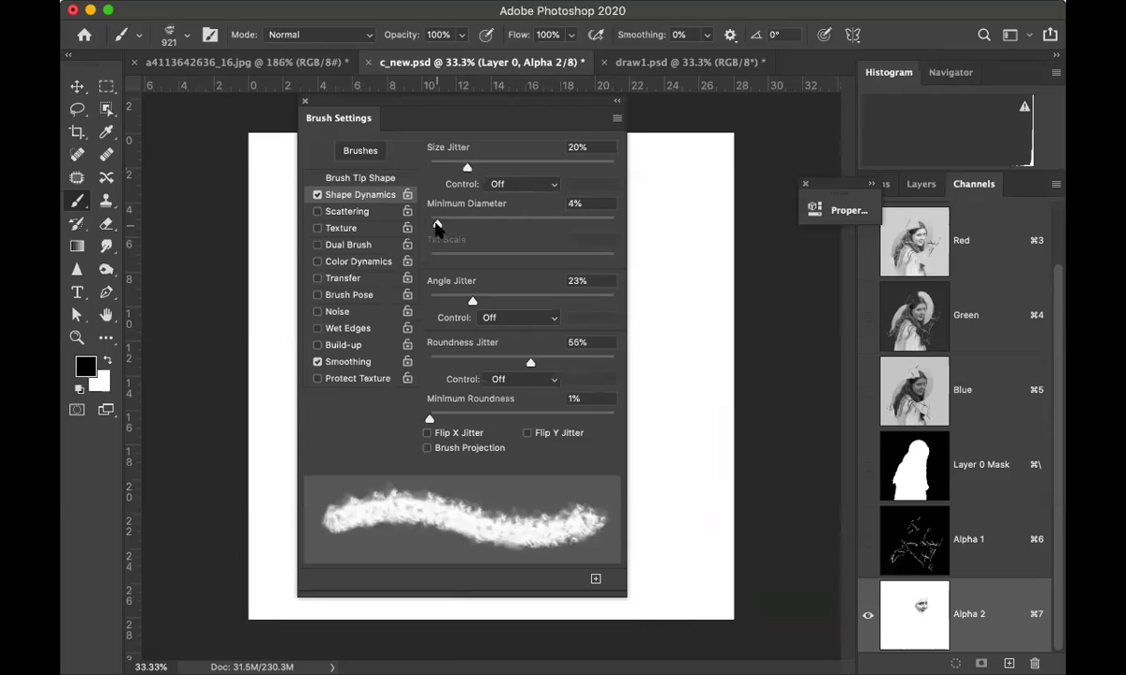
pyautogui.moveTo(437, 226)
pyautogui.mouseDown()
pyautogui.moveTo(519, 226)
pyautogui.moveTo(610, 246)
pyautogui.moveTo(585, 249)
pyautogui.mouseUp()
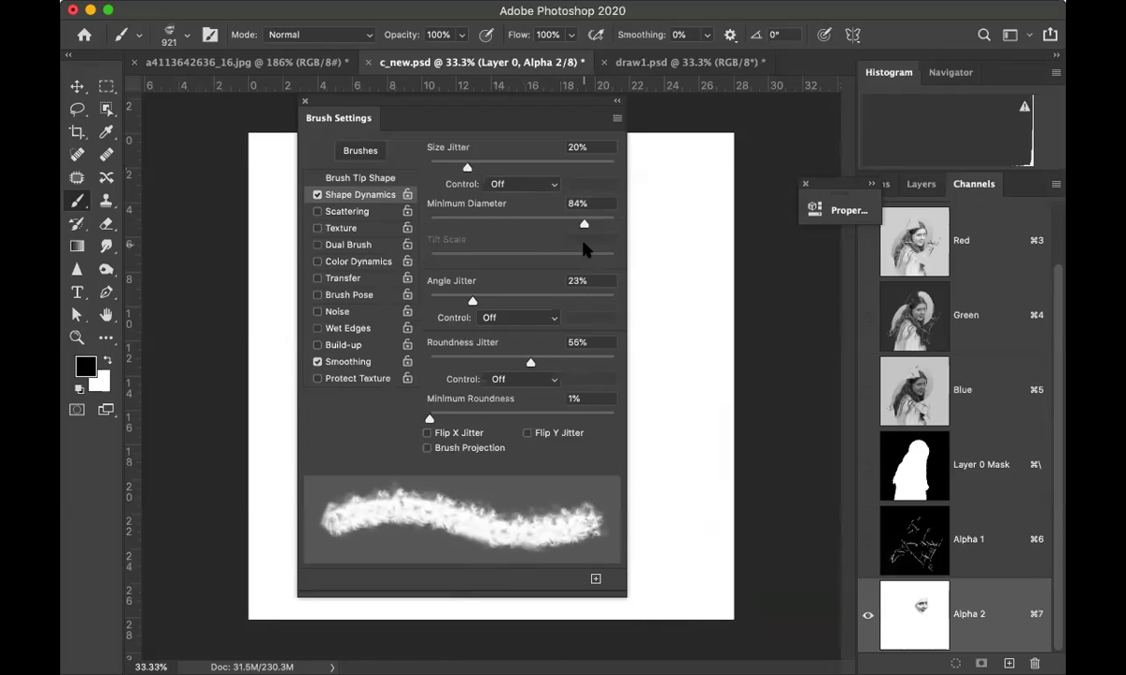
# Enable Scattering with 105% scatter and count 4, then move the Brush Settings panel aside.
pyautogui.click(347, 212)
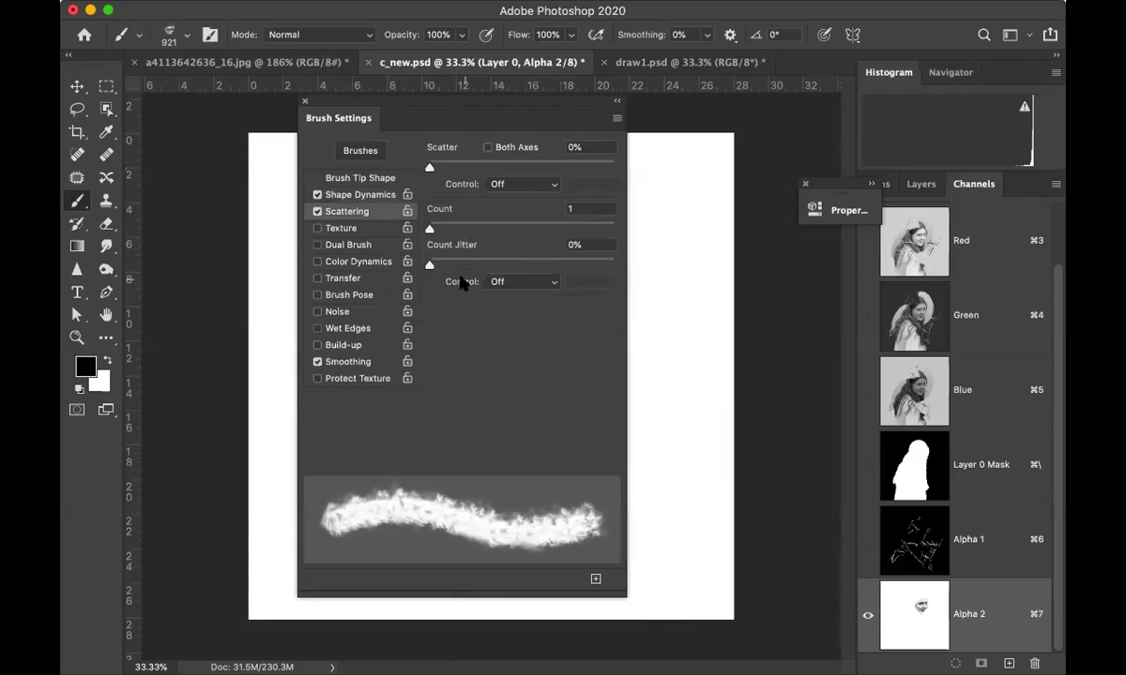
pyautogui.click(349, 195)
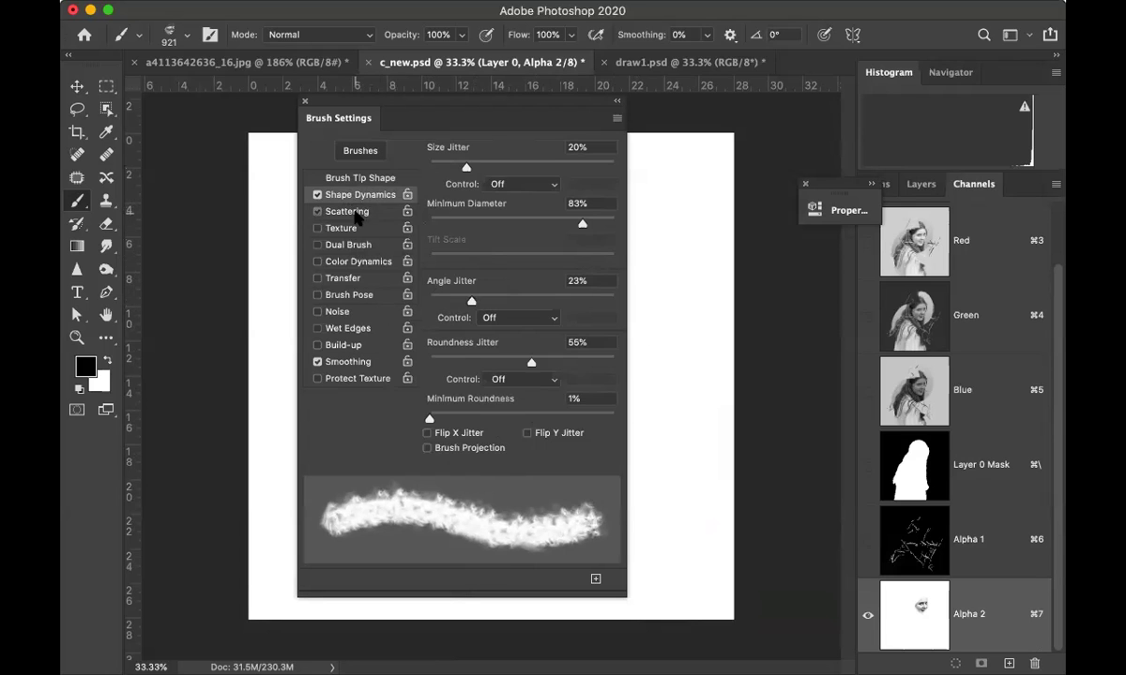
pyautogui.click(357, 212)
pyautogui.moveTo(431, 168)
pyautogui.mouseDown()
pyautogui.moveTo(511, 176)
pyautogui.moveTo(449, 180)
pyautogui.mouseUp()
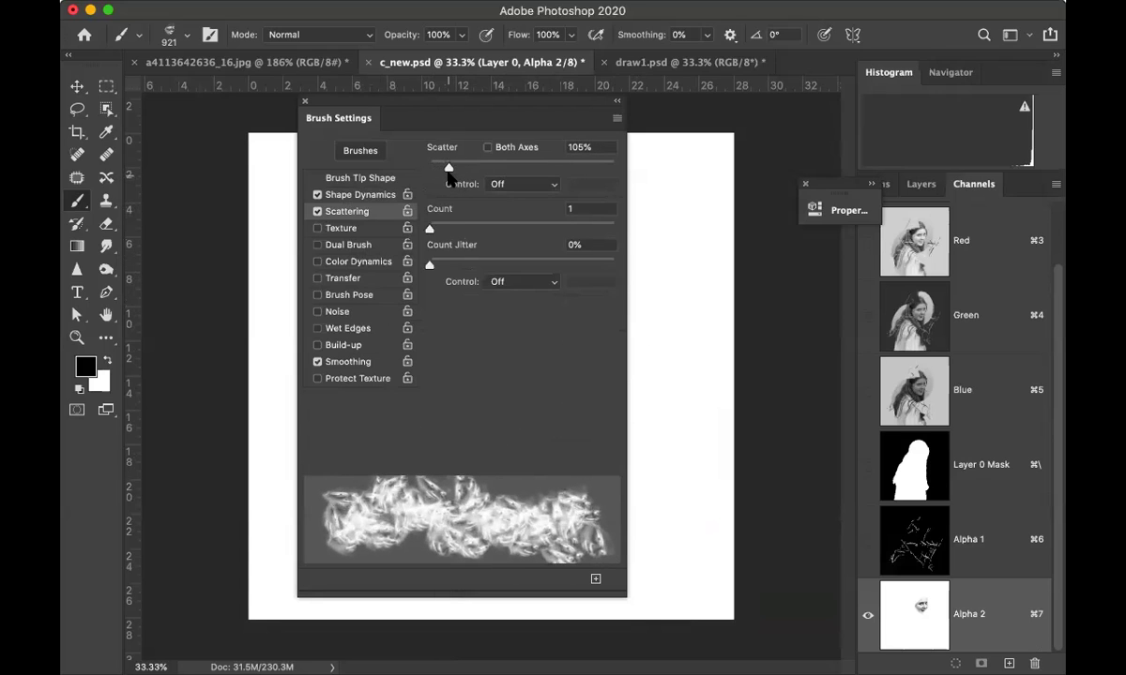
pyautogui.moveTo(431, 229)
pyautogui.mouseDown()
pyautogui.moveTo(484, 232)
pyautogui.moveTo(467, 231)
pyautogui.mouseUp()
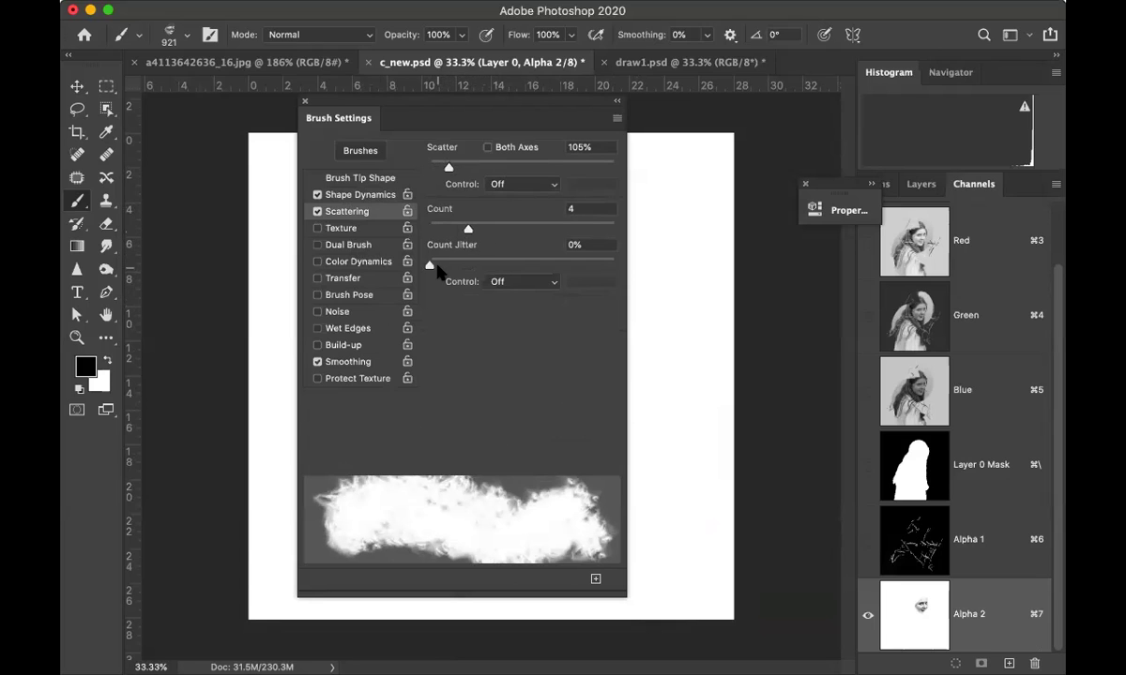
pyautogui.moveTo(323, 98); pyautogui.dragTo(741, 115)
# Paint a scattered face-brush test, lower count to 1, and clear everything on Alpha 2.
pyautogui.moveTo(311, 412)
pyautogui.mouseDown()
pyautogui.moveTo(465, 489)
pyautogui.moveTo(364, 340)
pyautogui.moveTo(375, 305)
pyautogui.moveTo(294, 267)
pyautogui.moveTo(573, 447)
pyautogui.moveTo(596, 264)
pyautogui.moveTo(553, 179)
pyautogui.moveTo(399, 328)
pyautogui.moveTo(540, 528)
pyautogui.moveTo(601, 375)
pyautogui.mouseUp()
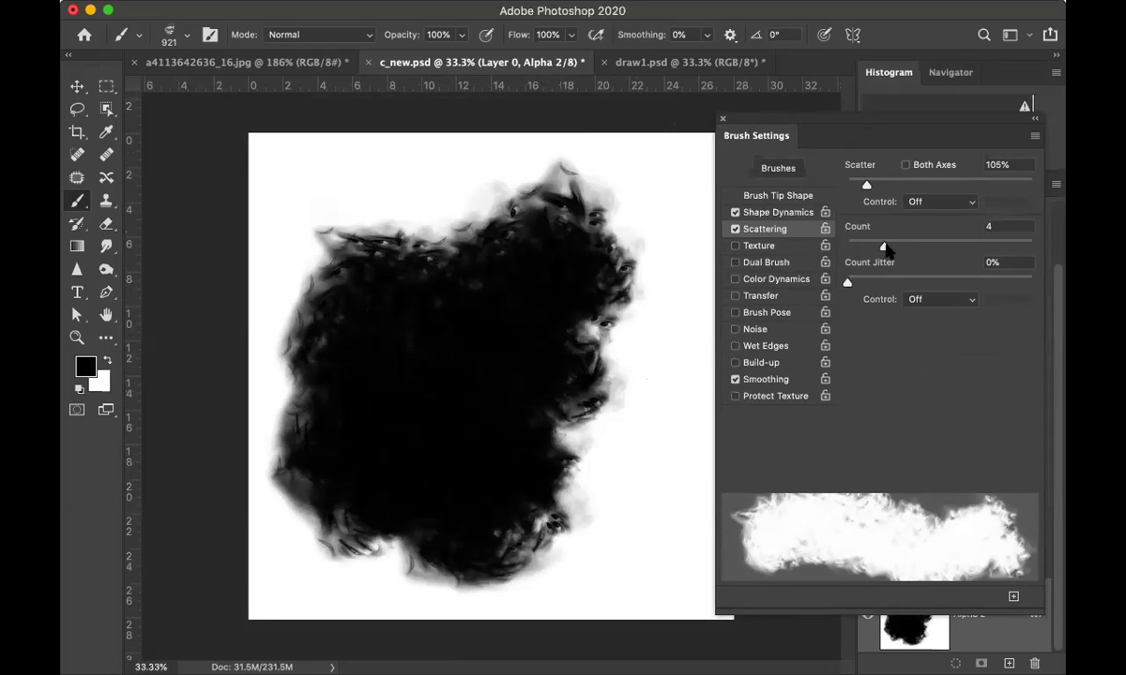
pyautogui.moveTo(879, 249); pyautogui.dragTo(823, 248)
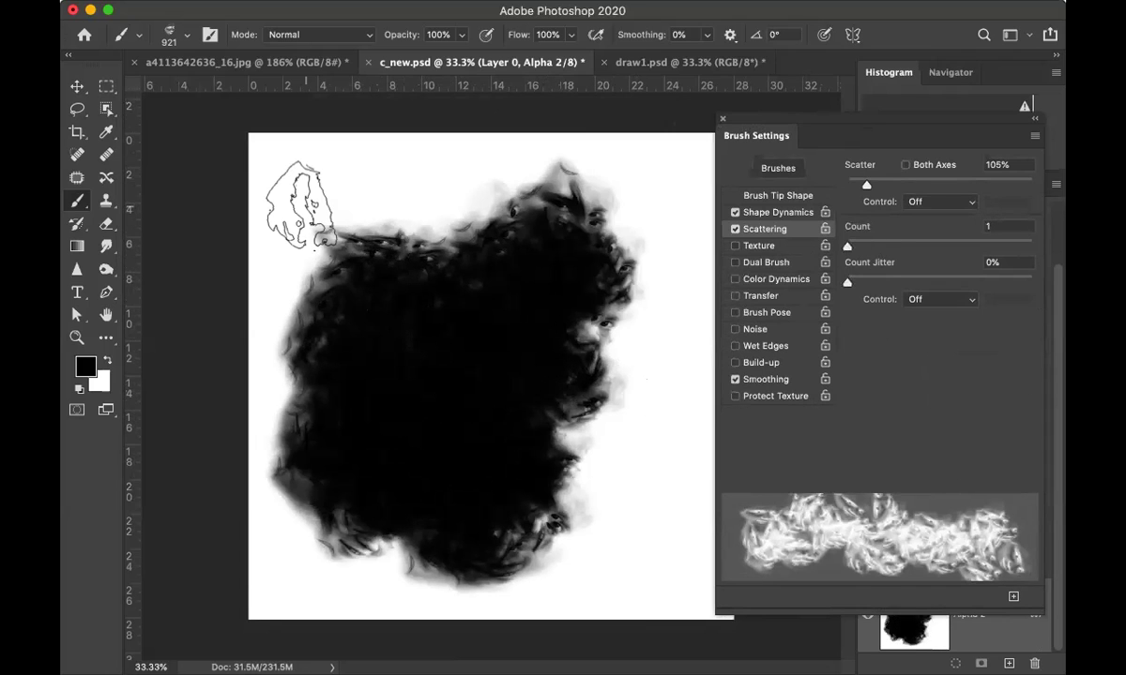
pyautogui.moveTo(301, 213); pyautogui.dragTo(300, 205)
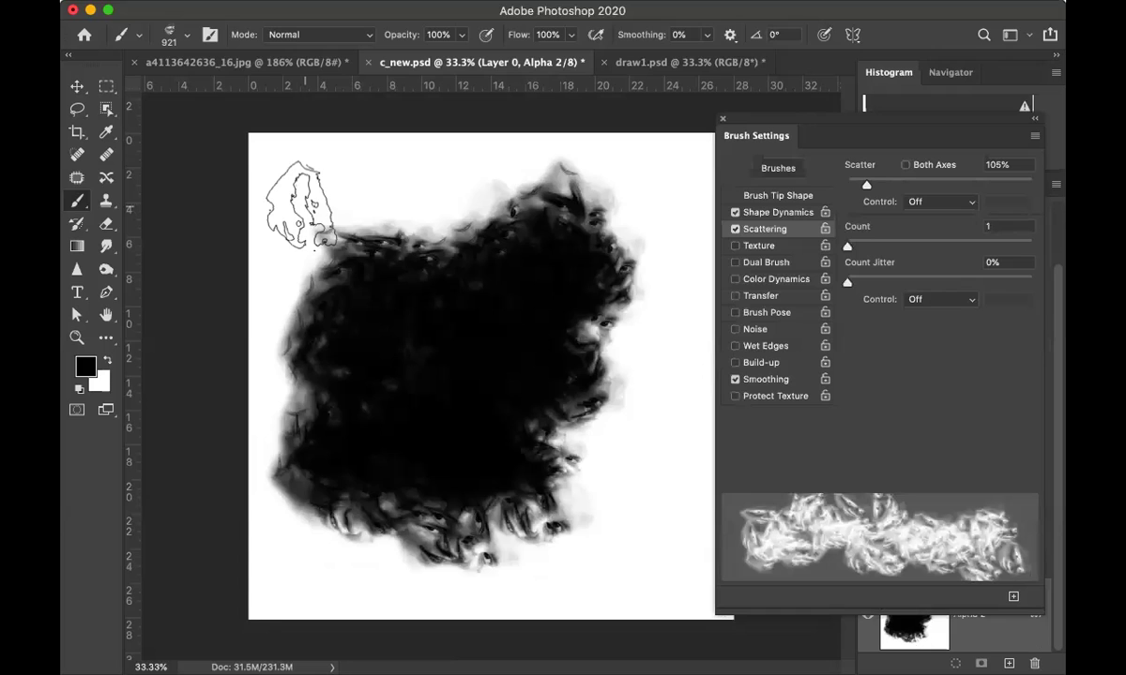
pyautogui.press('super+a')
pyautogui.press('super+x')
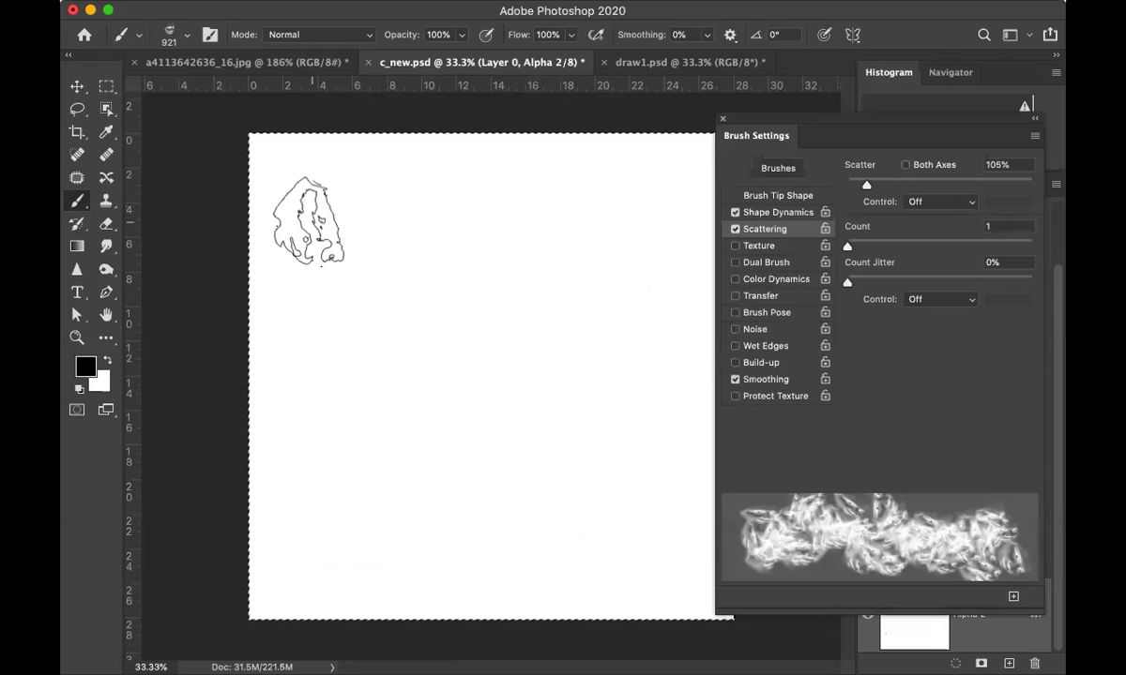
pyautogui.press('super+d')
# Repaint face-brush dabs across Alpha 2 to the bottom edge with 50% count jitter.
pyautogui.moveTo(307, 214)
pyautogui.mouseDown()
pyautogui.moveTo(403, 251)
pyautogui.moveTo(452, 432)
pyautogui.moveTo(586, 333)
pyautogui.moveTo(562, 216)
pyautogui.moveTo(333, 314)
pyautogui.moveTo(440, 267)
pyautogui.moveTo(531, 279)
pyautogui.moveTo(290, 319)
pyautogui.moveTo(300, 423)
pyautogui.moveTo(282, 263)
pyautogui.moveTo(394, 441)
pyautogui.mouseUp()
pyautogui.moveTo(576, 475); pyautogui.dragTo(638, 514)
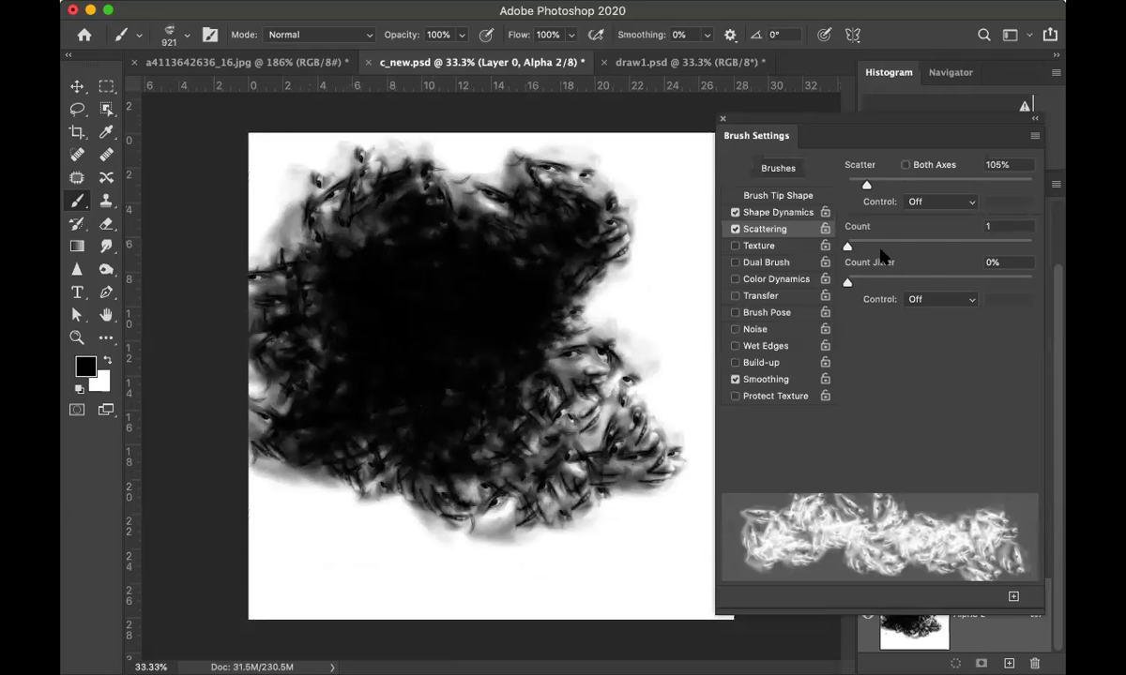
pyautogui.moveTo(844, 287); pyautogui.dragTo(939, 283)
pyautogui.moveTo(403, 497)
pyautogui.mouseDown()
pyautogui.moveTo(314, 563)
pyautogui.moveTo(565, 580)
pyautogui.moveTo(601, 168)
pyautogui.moveTo(422, 150)
pyautogui.mouseUp()
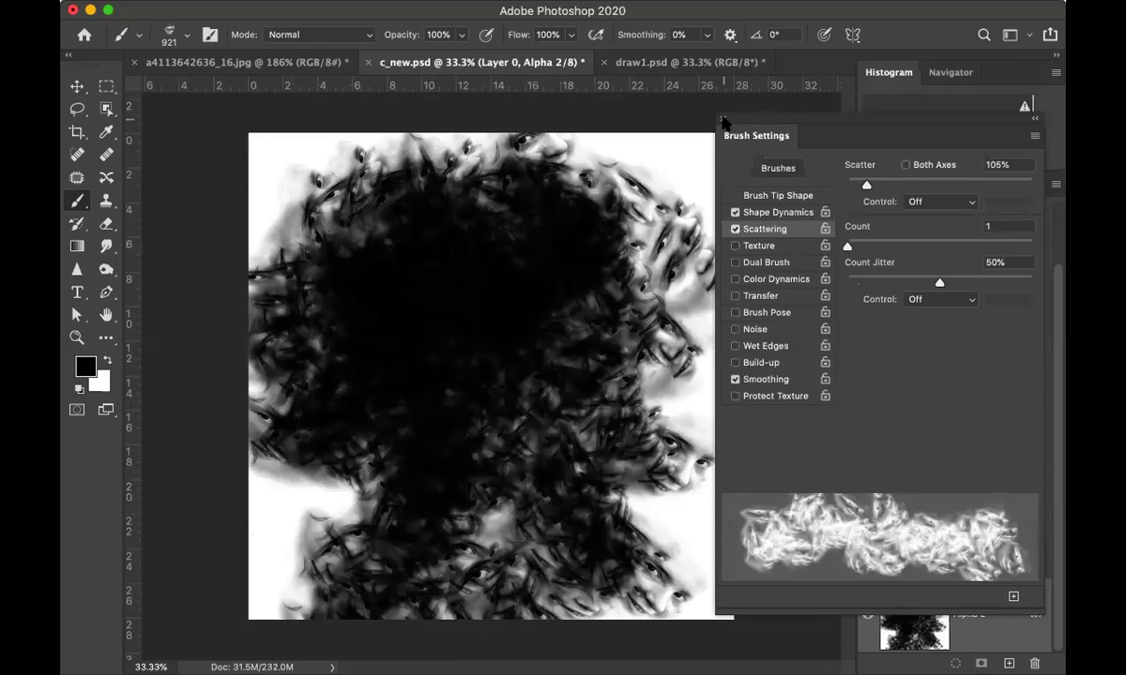
pyautogui.click(722, 120)
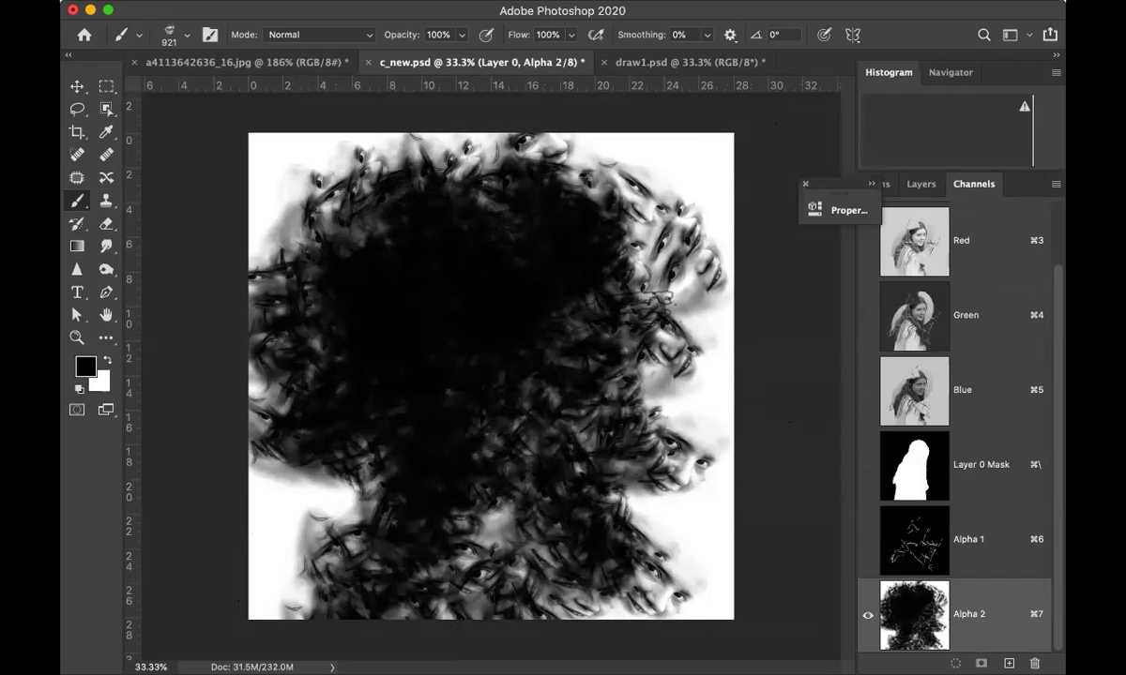
# Paint a few strokes near the upper-right faces and delete the Alpha 2 channel.
pyautogui.moveTo(591, 177); pyautogui.dragTo(635, 178)
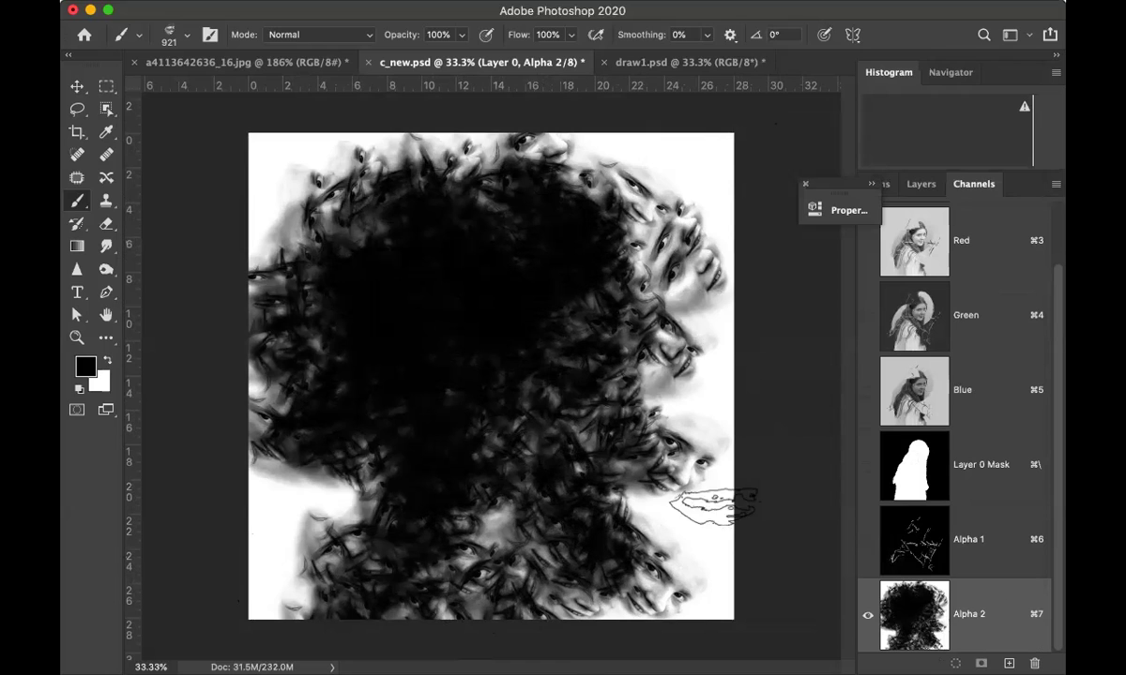
pyautogui.moveTo(981, 615); pyautogui.dragTo(983, 636)
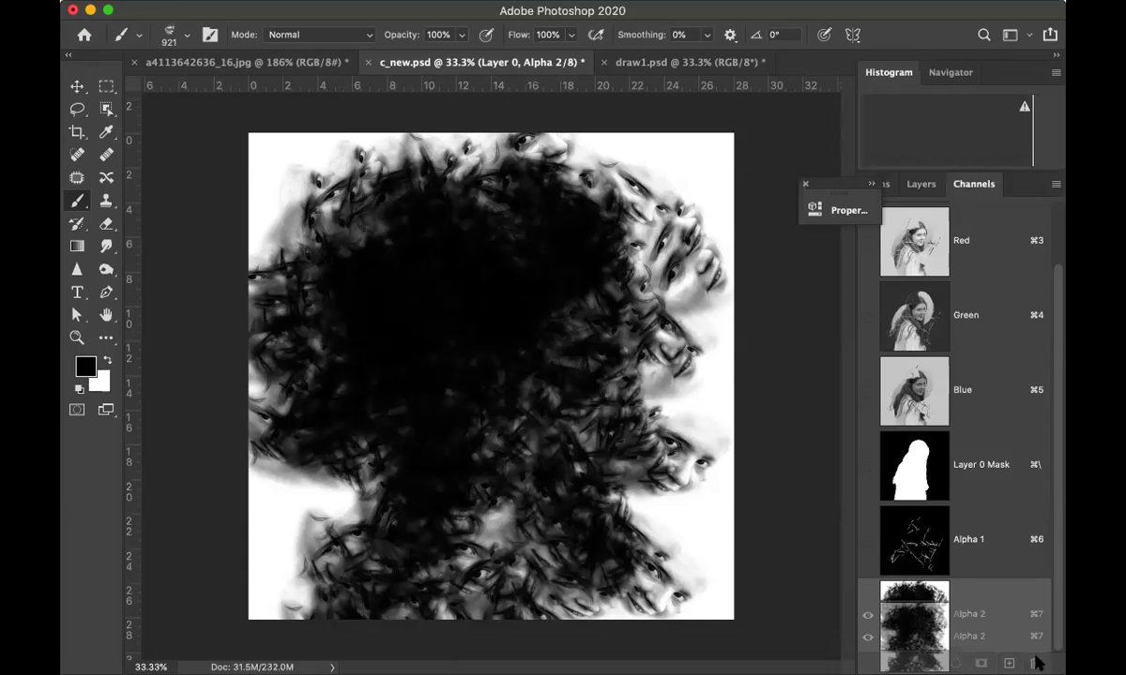
pyautogui.moveTo(1037, 663); pyautogui.dragTo(1035, 664)
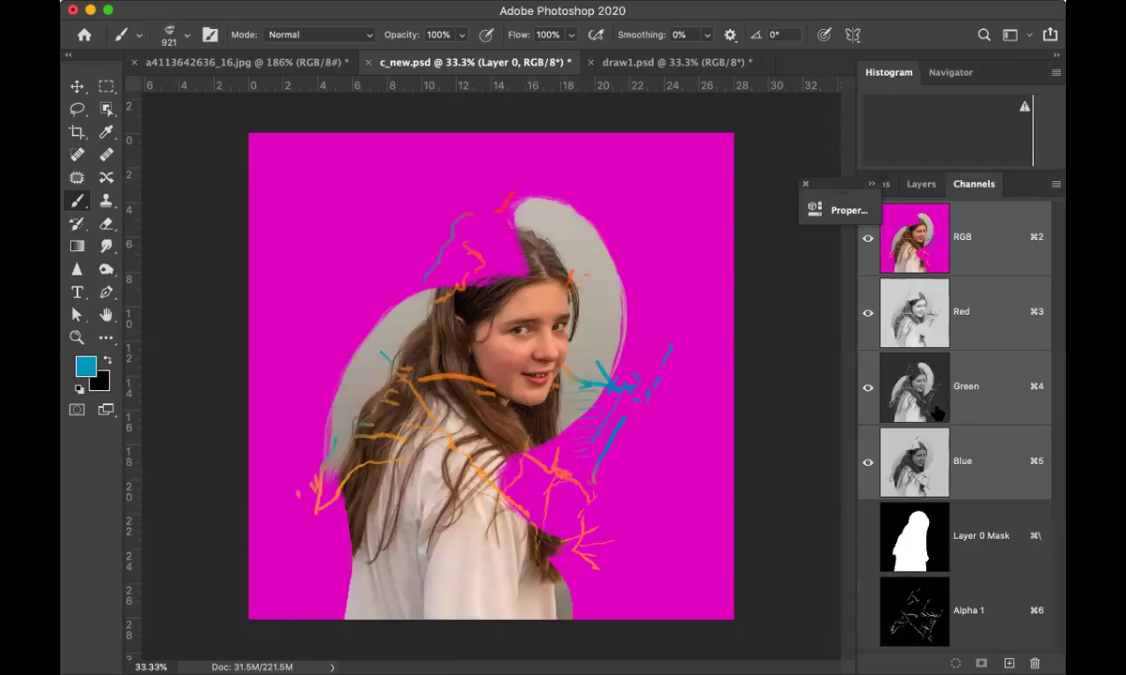
# Create Layer 3, drag it below the gradient layer, then undo a blue test stroke.
pyautogui.click(921, 184)
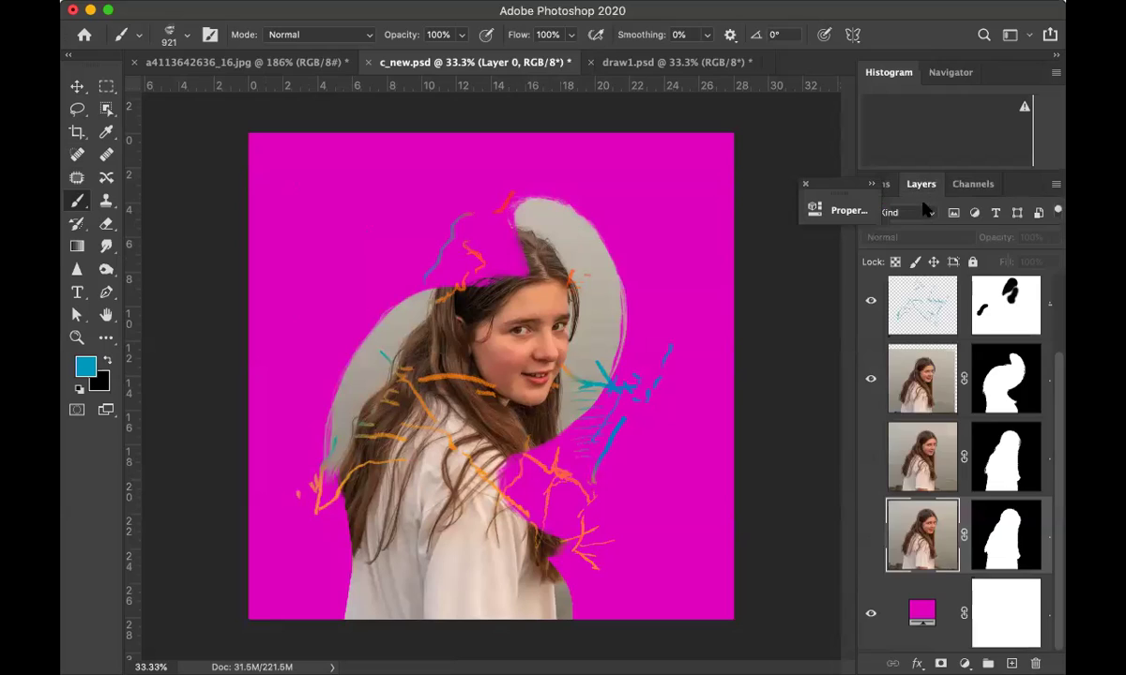
pyautogui.click(914, 306)
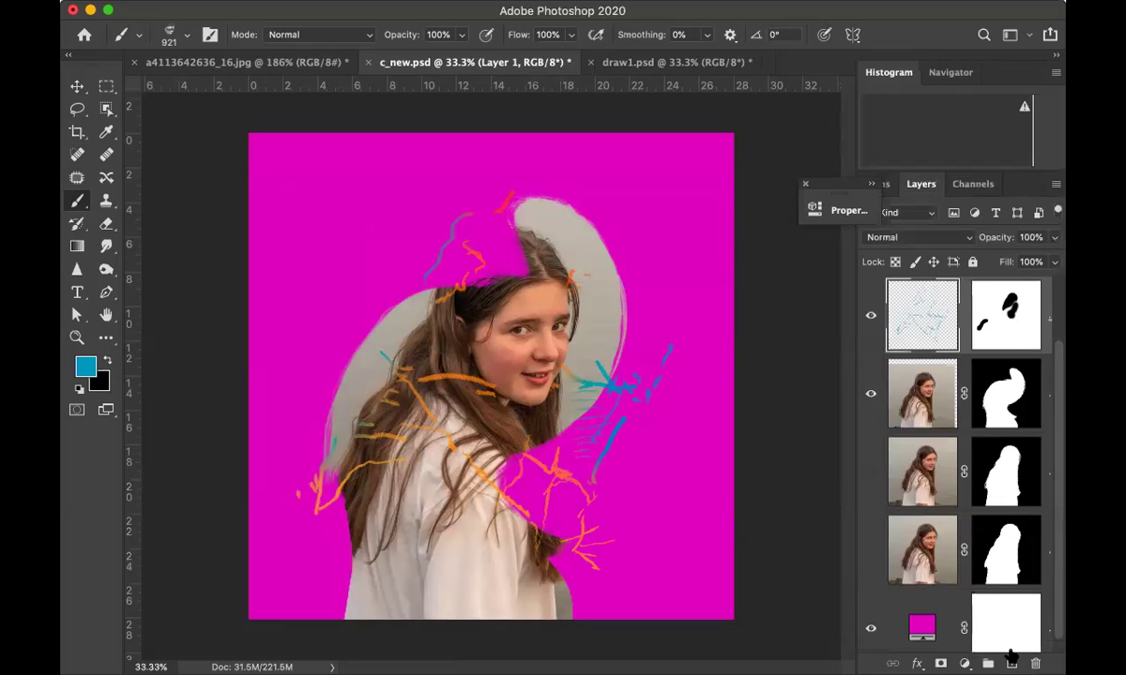
pyautogui.click(1011, 662)
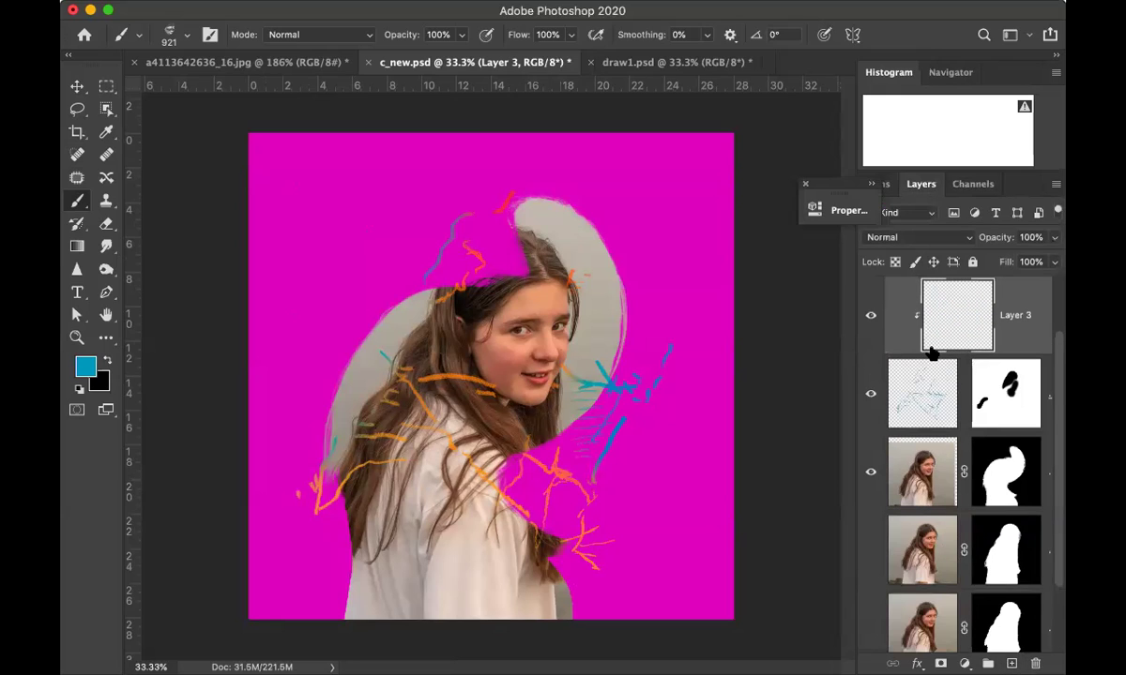
pyautogui.moveTo(950, 364); pyautogui.dragTo(950, 349)
pyautogui.moveTo(1060, 398); pyautogui.dragTo(1044, 245)
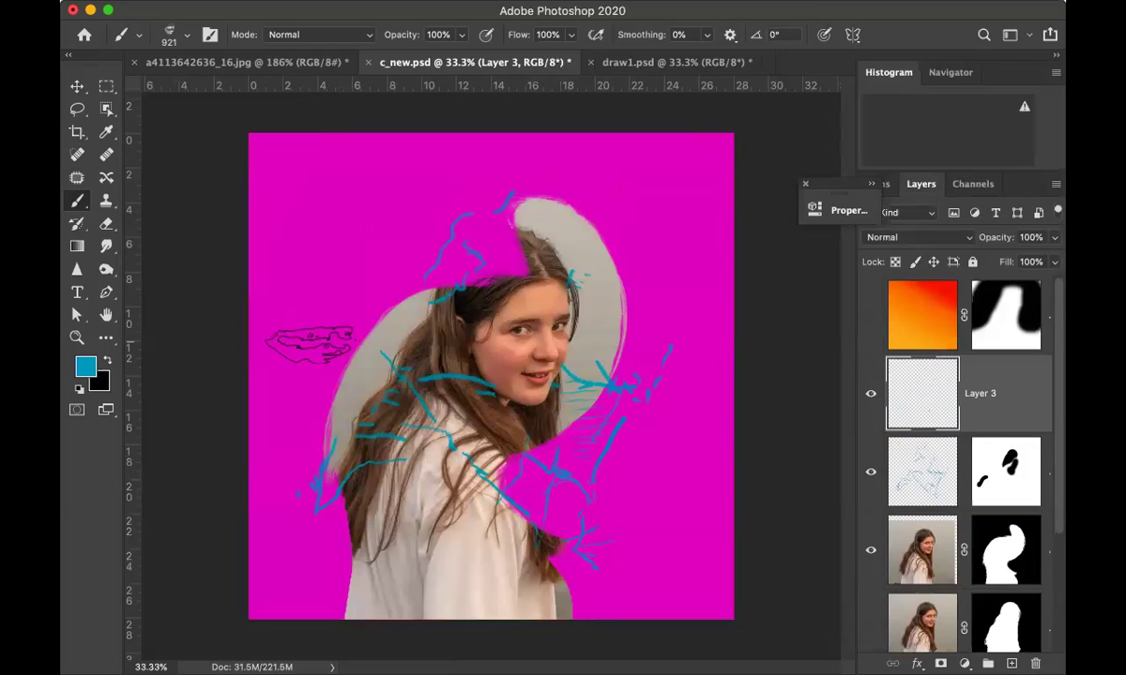
pyautogui.moveTo(335, 239)
pyautogui.mouseDown()
pyautogui.moveTo(455, 371)
pyautogui.moveTo(549, 352)
pyautogui.moveTo(600, 253)
pyautogui.moveTo(427, 178)
pyautogui.moveTo(317, 255)
pyautogui.moveTo(492, 413)
pyautogui.moveTo(498, 516)
pyautogui.moveTo(404, 587)
pyautogui.mouseUp()
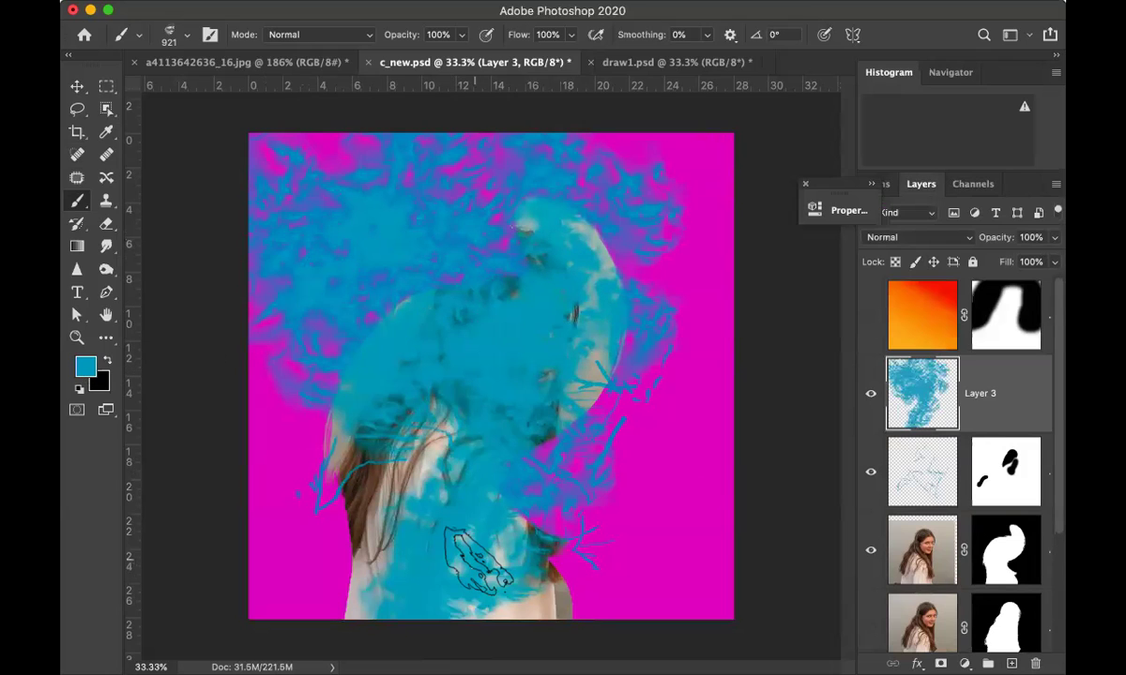
pyautogui.press('super+z')
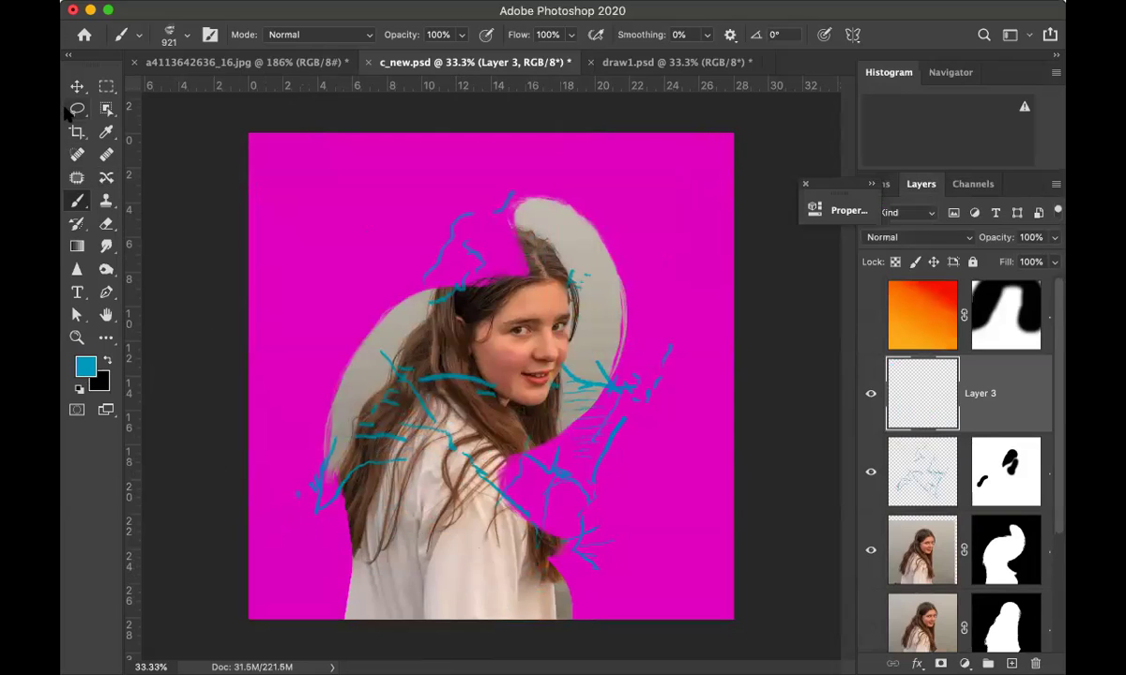
# Lasso the girl's hair and shoulder and save it as brush preset 'Sampled Brush 4'.
pyautogui.click(77, 109)
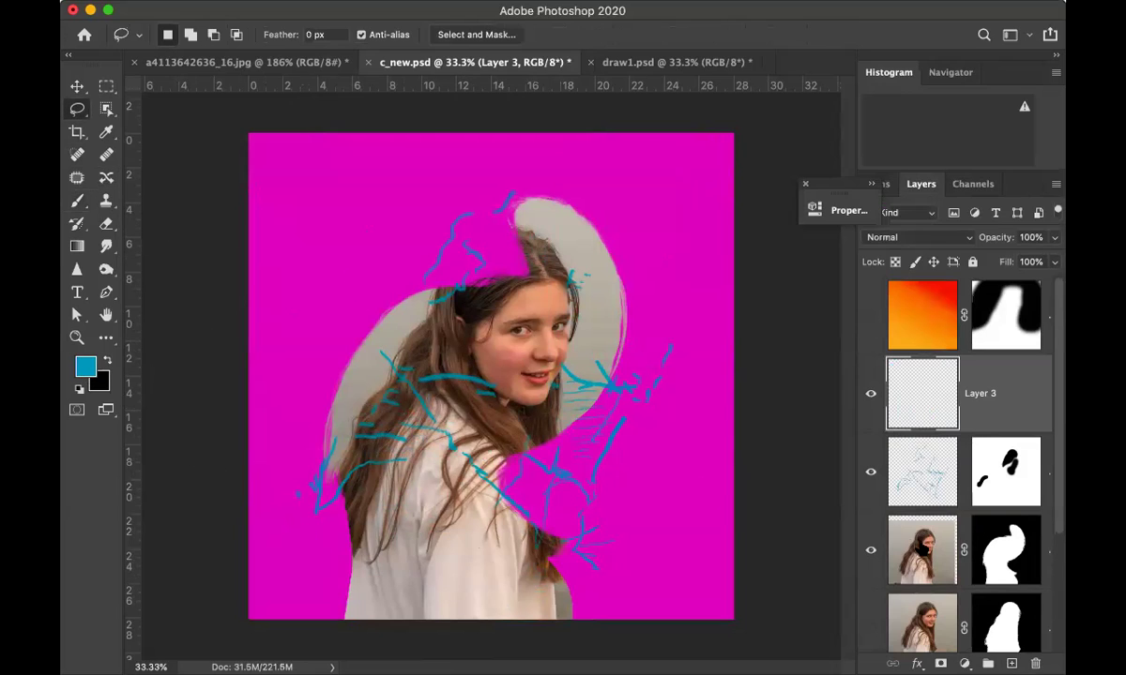
pyautogui.moveTo(437, 340)
pyautogui.mouseDown()
pyautogui.moveTo(399, 375)
pyautogui.moveTo(370, 450)
pyautogui.moveTo(461, 482)
pyautogui.moveTo(461, 375)
pyautogui.moveTo(446, 339)
pyautogui.mouseUp()
pyautogui.click(216, 0)
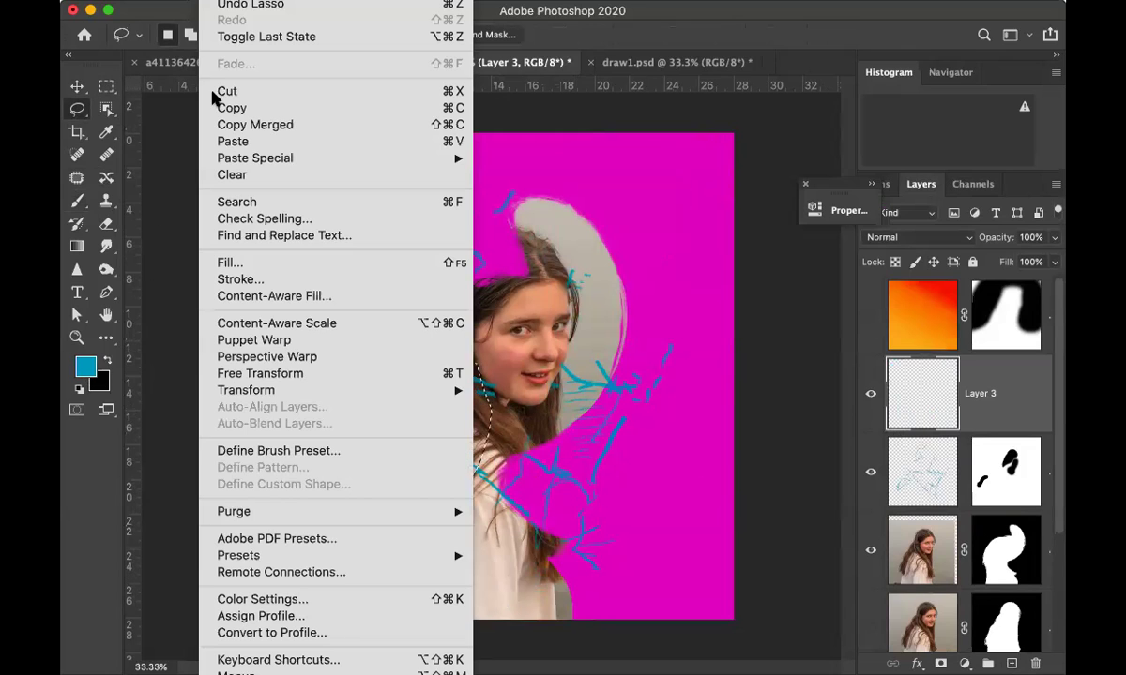
pyautogui.click(277, 451)
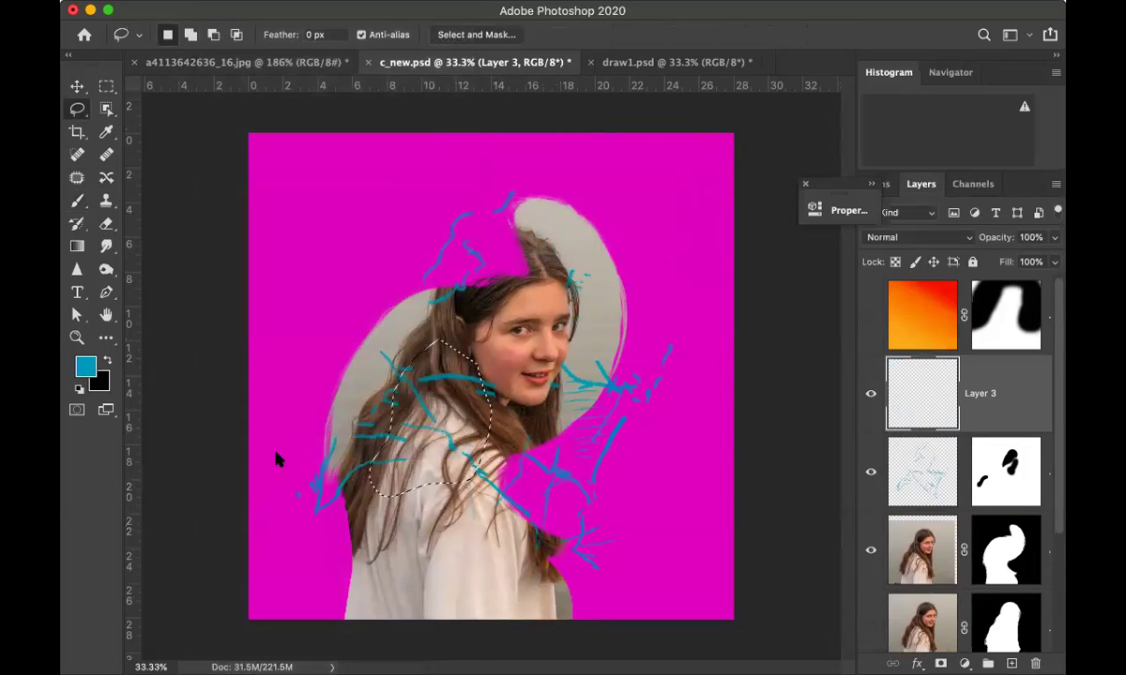
pyautogui.click(662, 378)
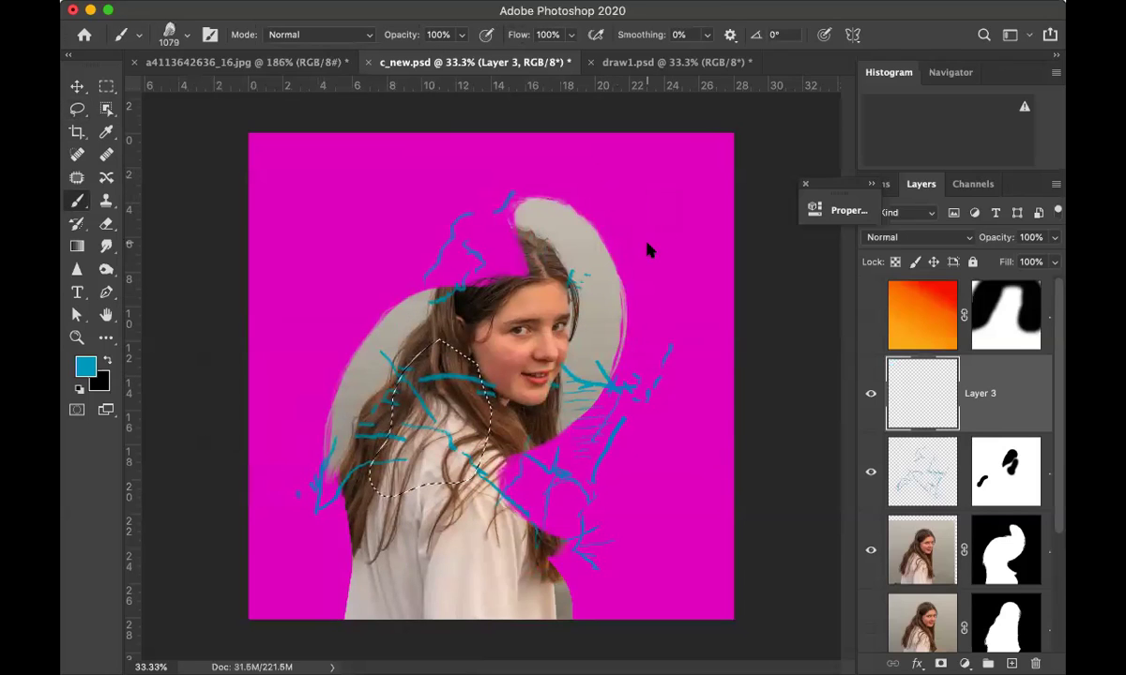
# Deselect, undo two blue test strokes, make black the foreground colour, and hide the blue sketch layer.
pyautogui.press('super+d')
pyautogui.moveTo(591, 200)
pyautogui.mouseDown()
pyautogui.moveTo(622, 206)
pyautogui.moveTo(668, 266)
pyautogui.moveTo(685, 338)
pyautogui.moveTo(438, 228)
pyautogui.moveTo(338, 211)
pyautogui.mouseUp()
pyautogui.moveTo(295, 327); pyautogui.dragTo(294, 328)
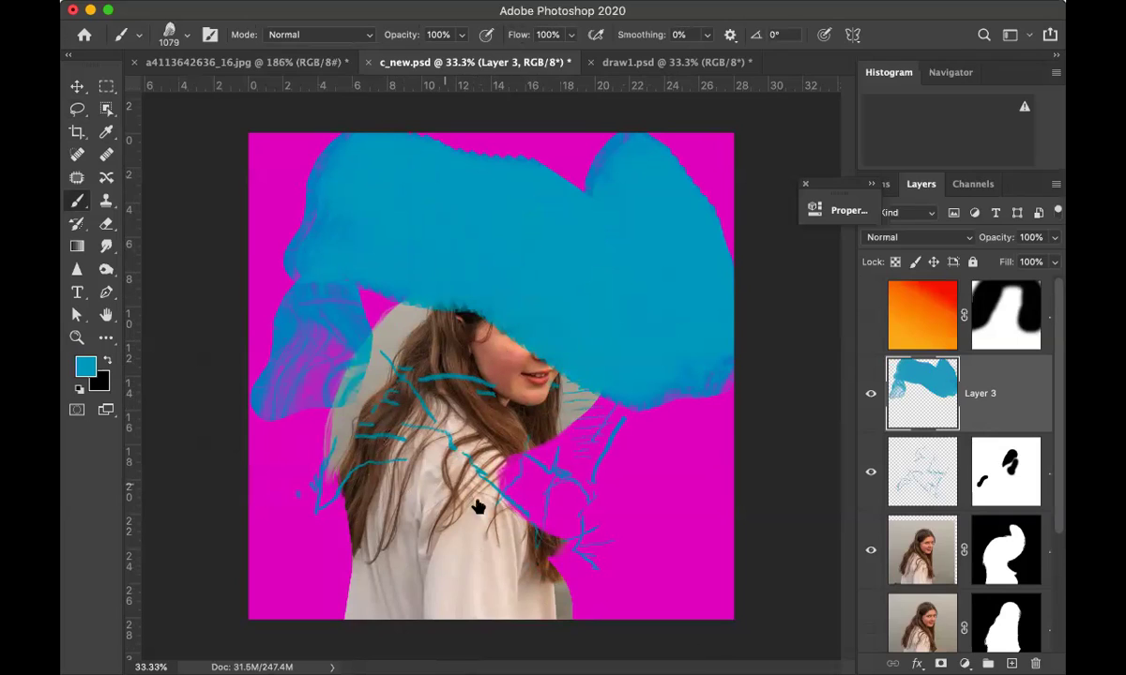
pyautogui.press('super+z')
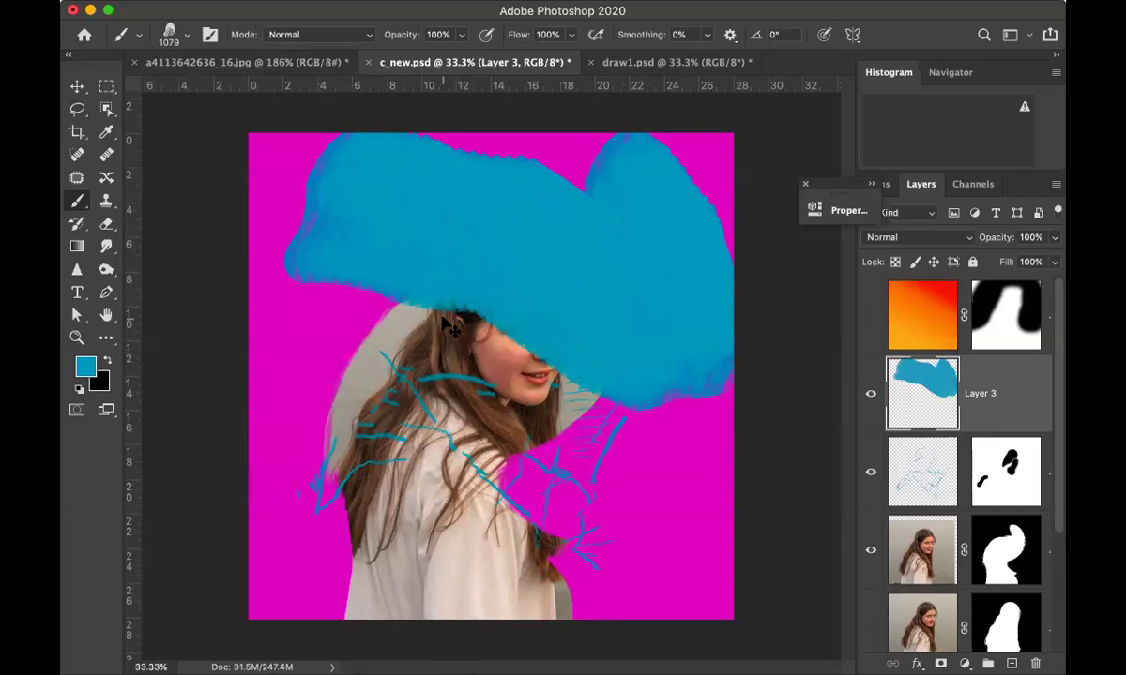
pyautogui.press('super+z')
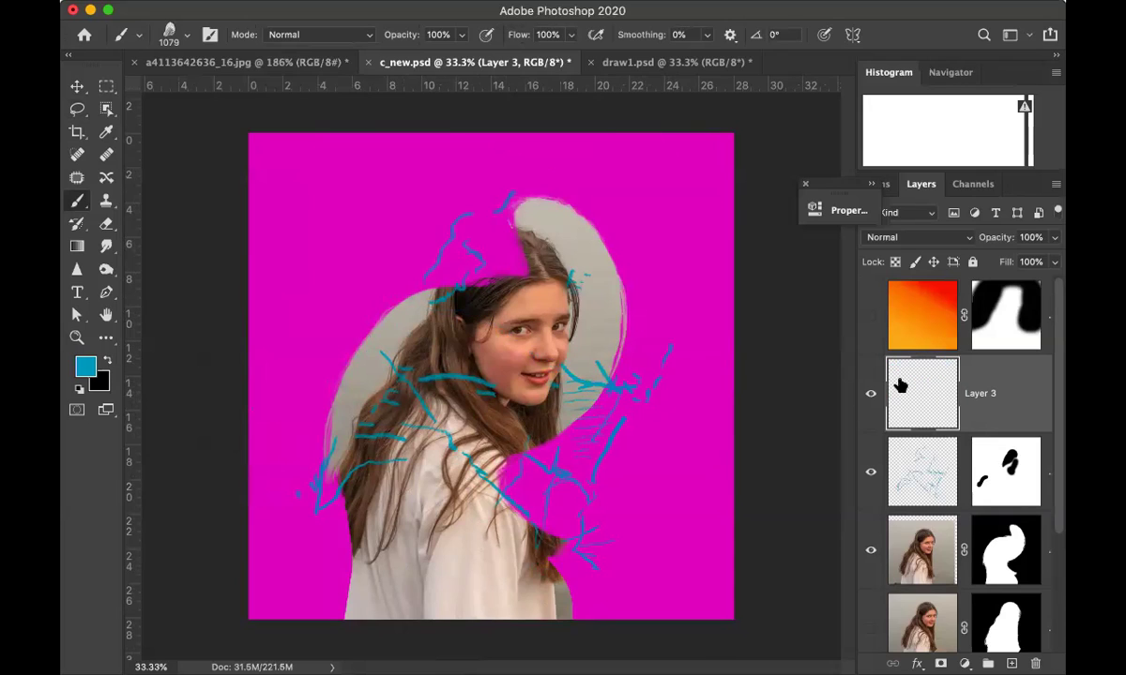
pyautogui.click(107, 357)
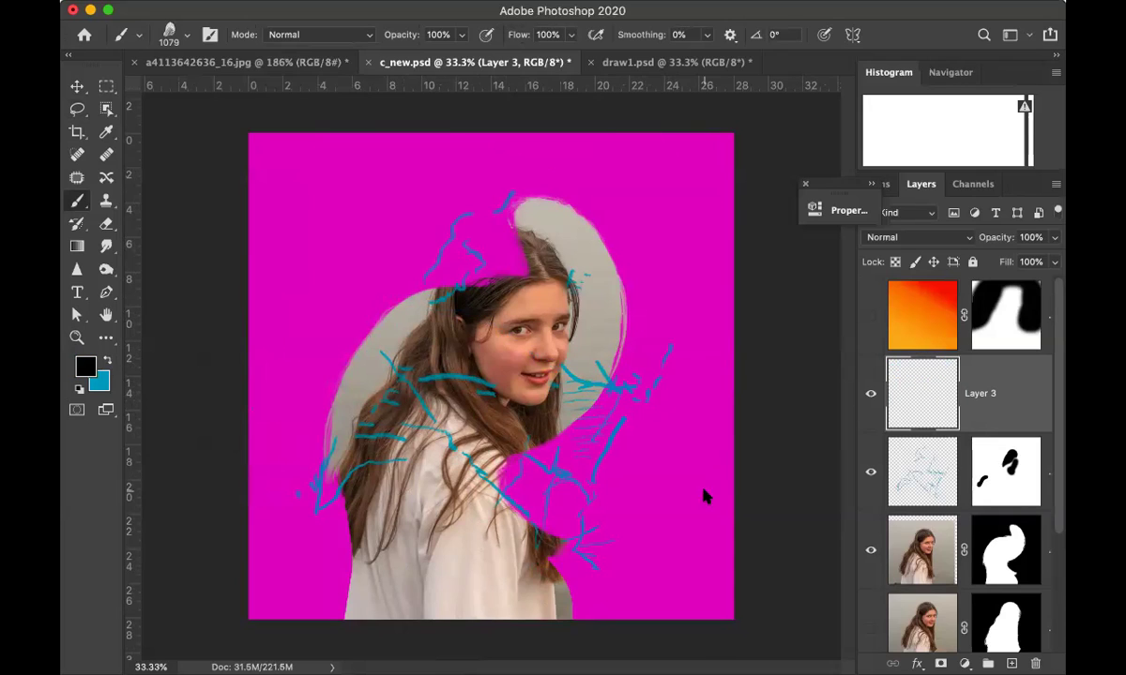
pyautogui.click(870, 473)
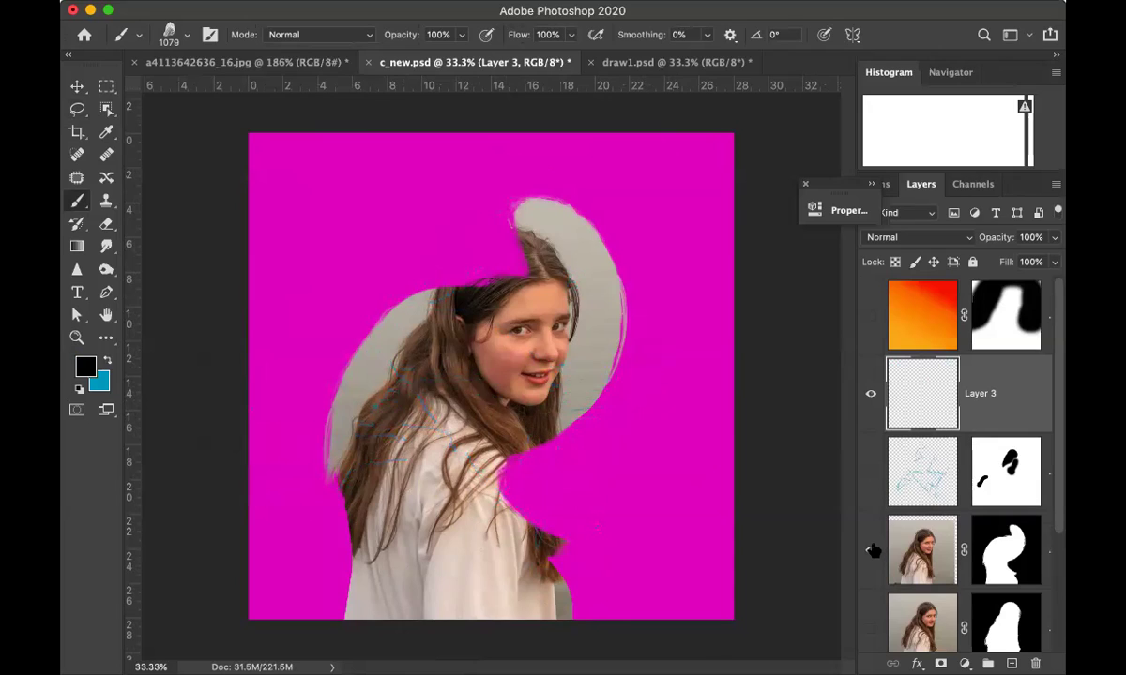
# Hide the girl photo layer and undo a black test stroke on Layer 3.
pyautogui.click(871, 550)
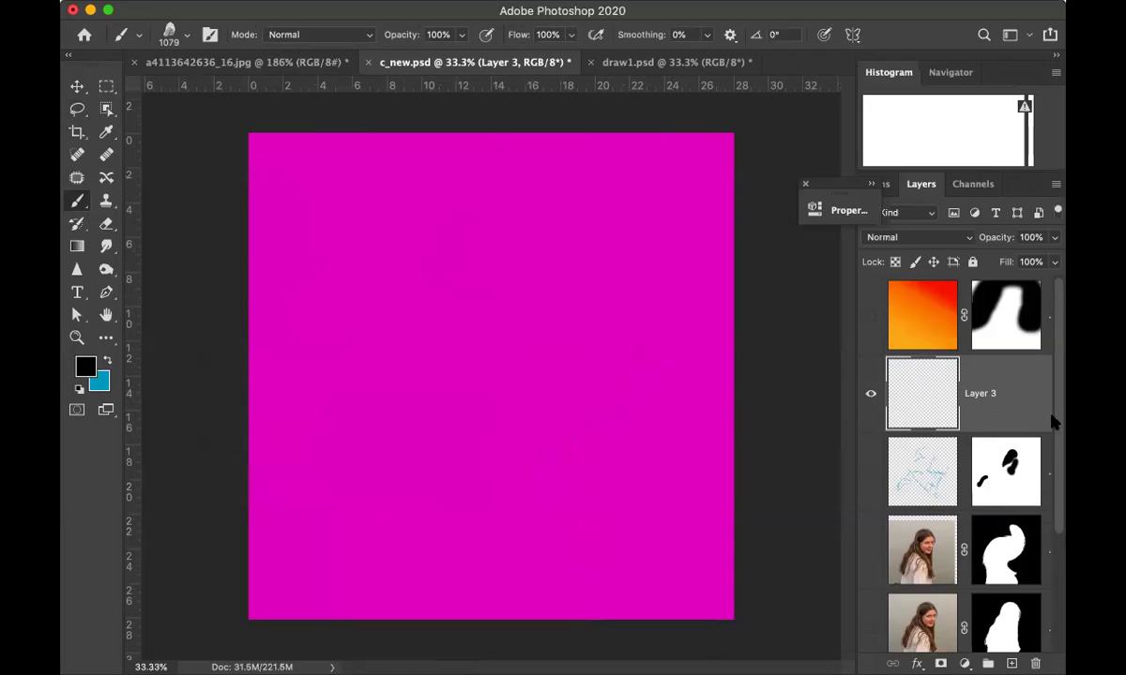
pyautogui.scroll(-4, 1053, 422)
pyautogui.scroll(4, 1053, 423)
pyautogui.moveTo(360, 270)
pyautogui.mouseDown()
pyautogui.moveTo(413, 290)
pyautogui.moveTo(488, 431)
pyautogui.moveTo(600, 281)
pyautogui.mouseUp()
pyautogui.hotkey('ctrl', 'z')
# Enable Shape Dynamics with 56% size jitter and Scattering at 224% for the brush.
pyautogui.click(187, 36)
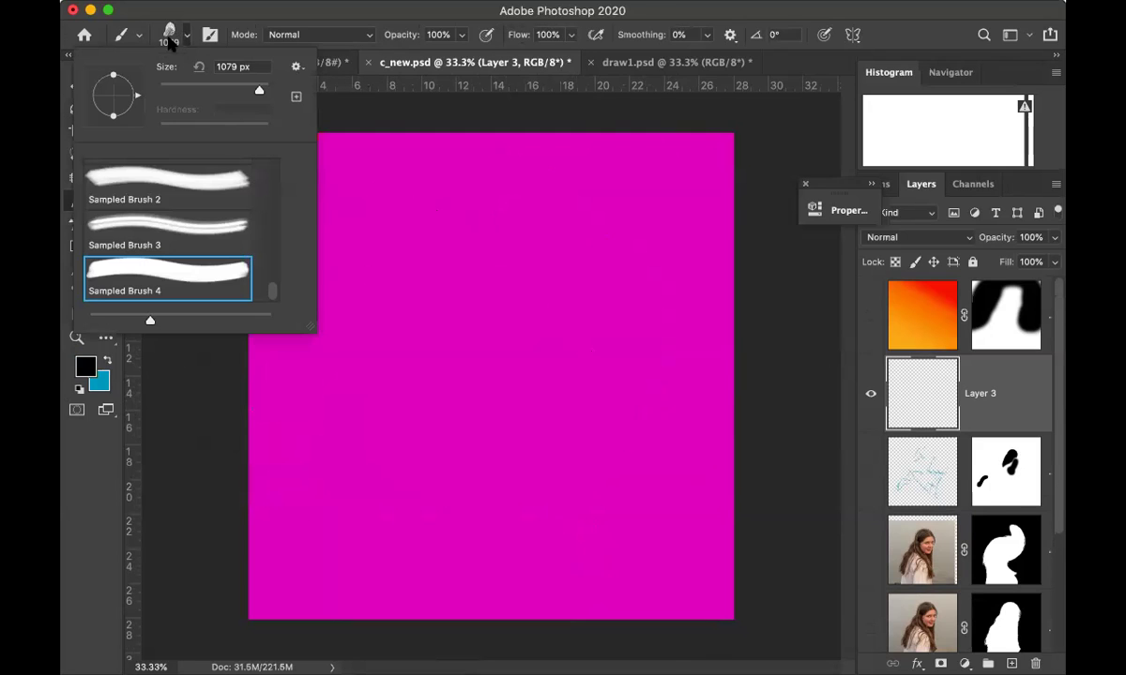
pyautogui.click(208, 36)
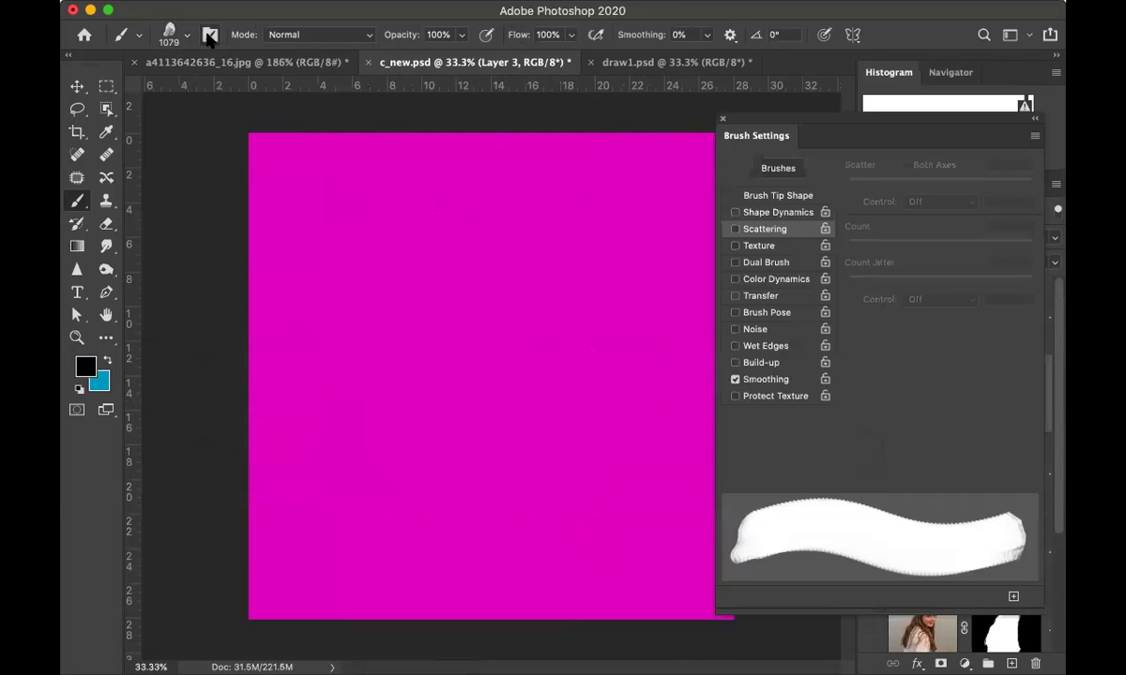
pyautogui.click(781, 213)
pyautogui.moveTo(849, 184); pyautogui.dragTo(950, 184)
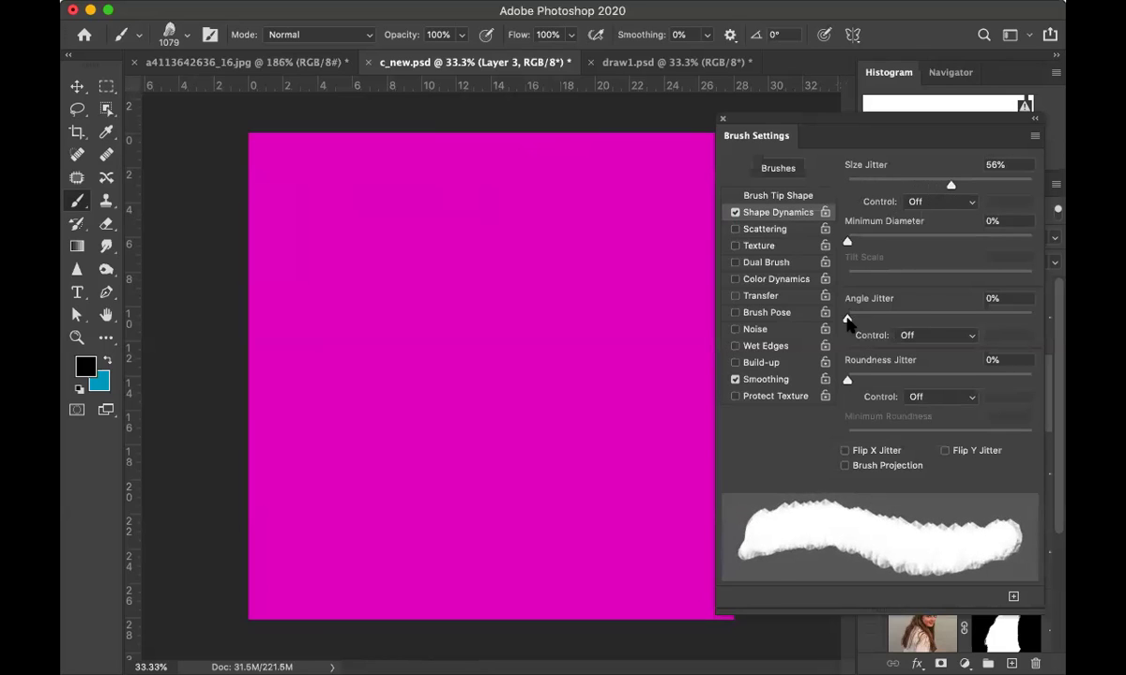
pyautogui.click(762, 229)
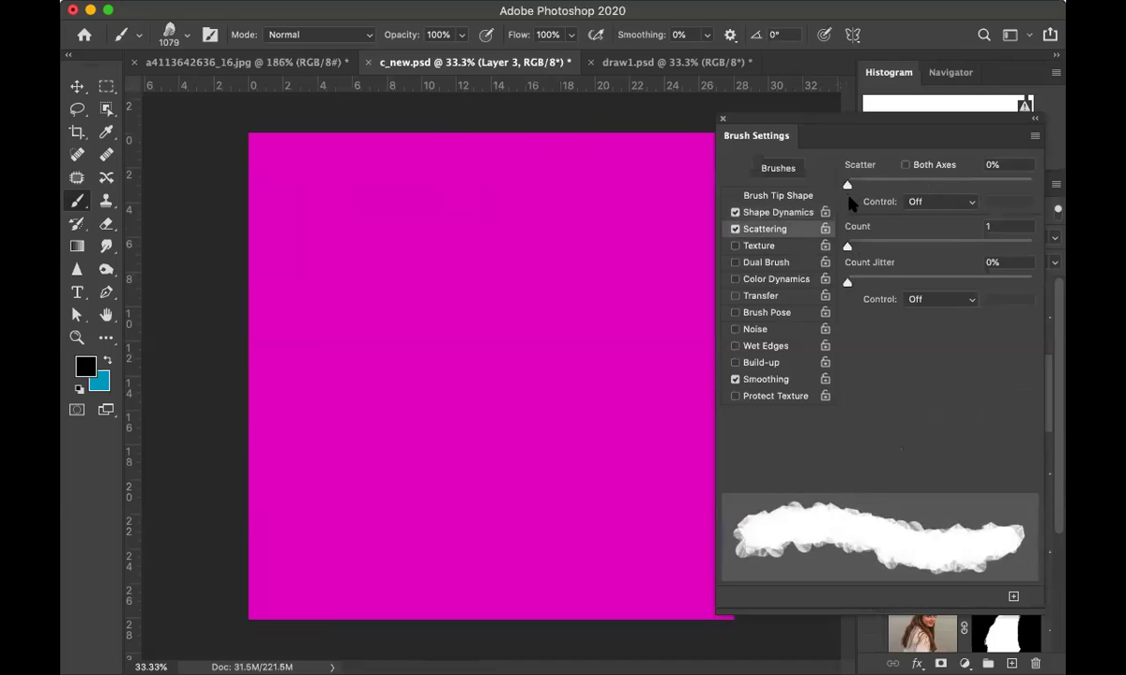
pyautogui.moveTo(885, 184); pyautogui.dragTo(889, 184)
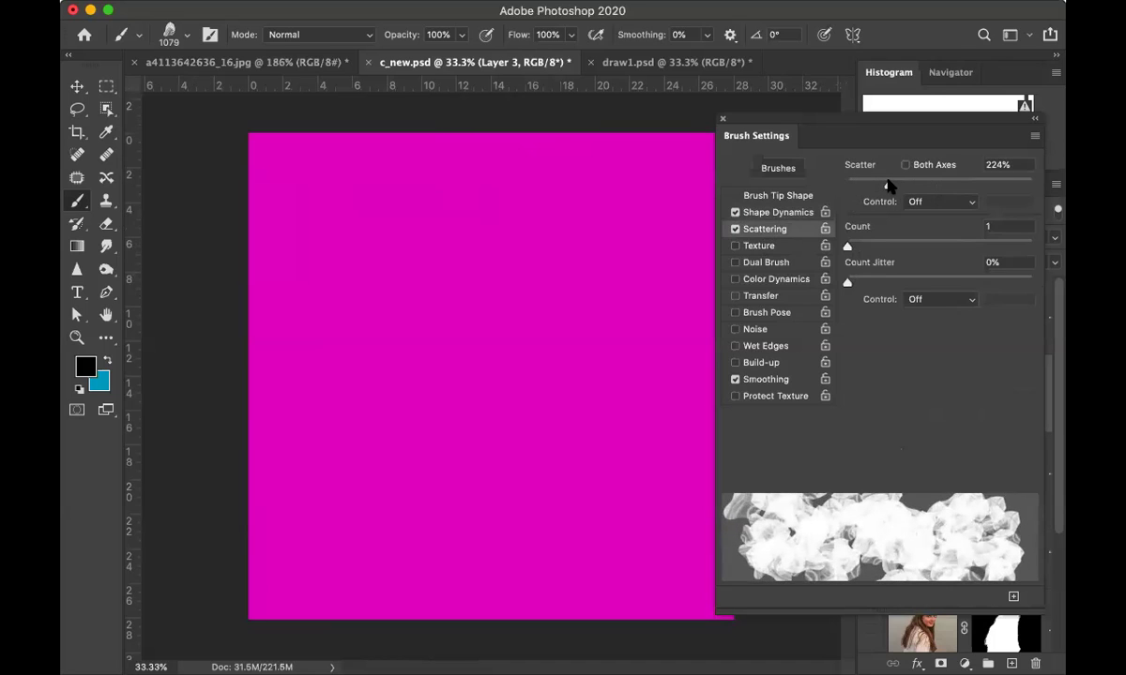
pyautogui.click(722, 119)
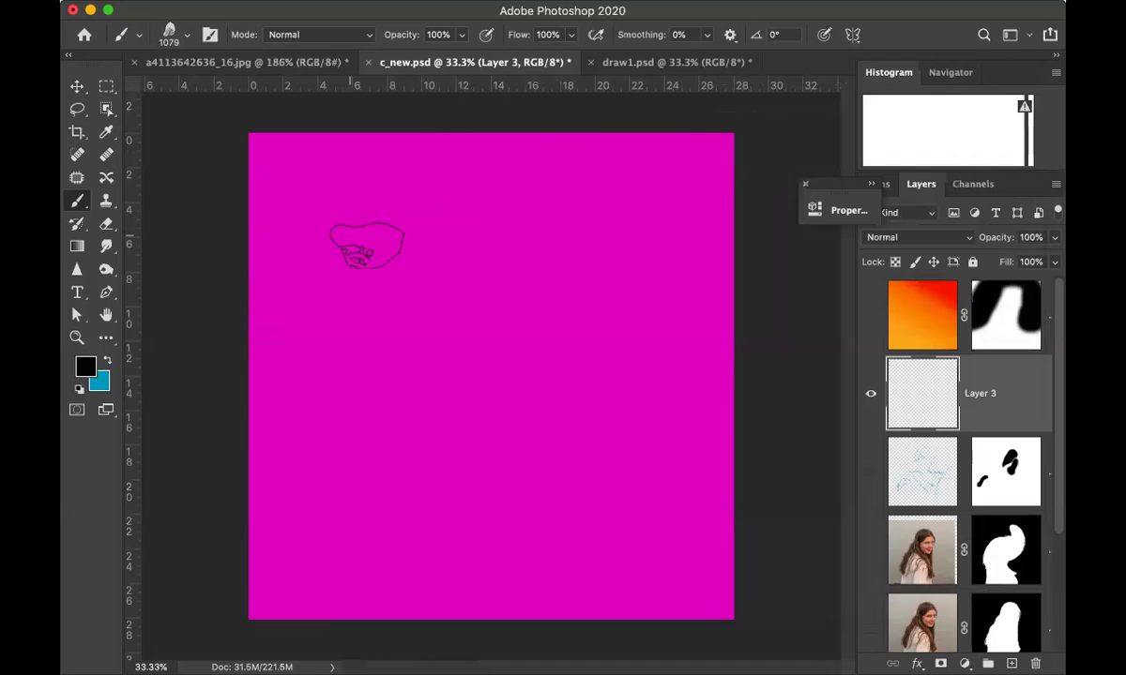
# Paint scattered black shapes across Layer 3, then show the girl photo layer again.
pyautogui.moveTo(351, 246)
pyautogui.mouseDown()
pyautogui.moveTo(597, 452)
pyautogui.moveTo(572, 497)
pyautogui.mouseUp()
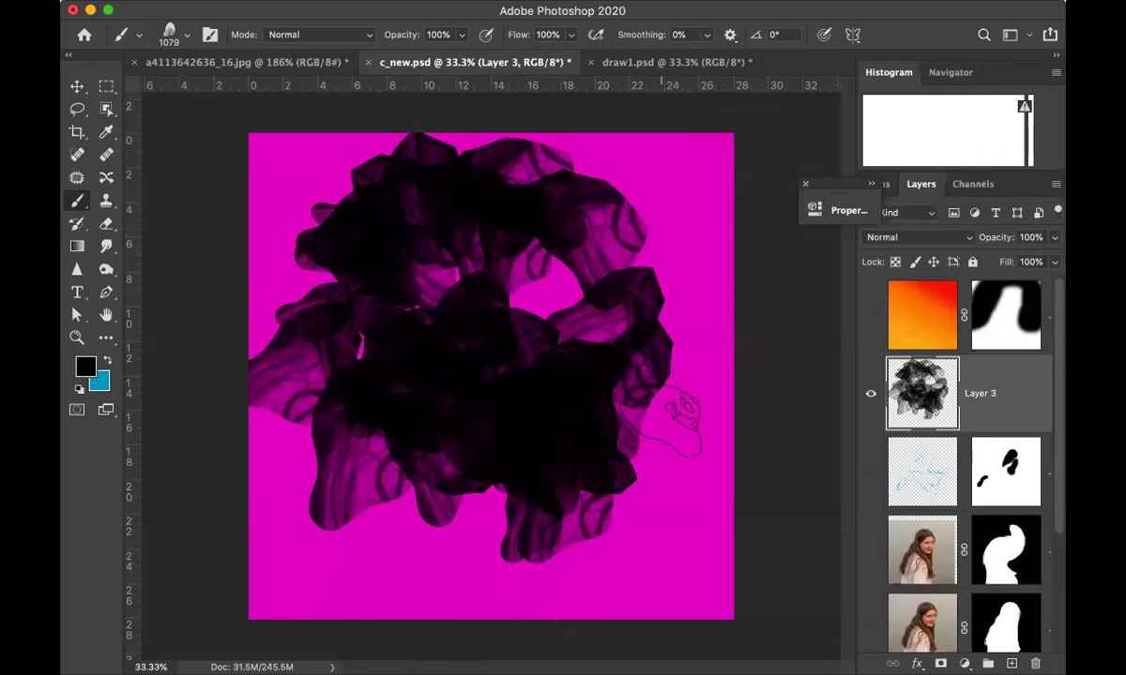
pyautogui.click(669, 180)
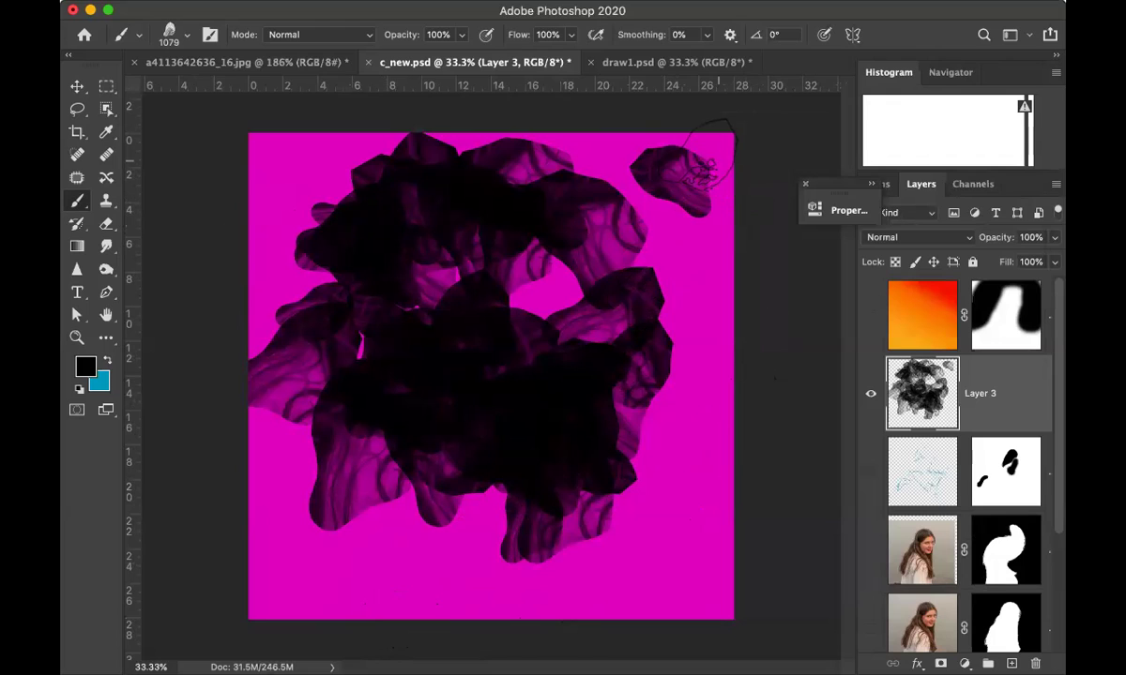
pyautogui.click(670, 539)
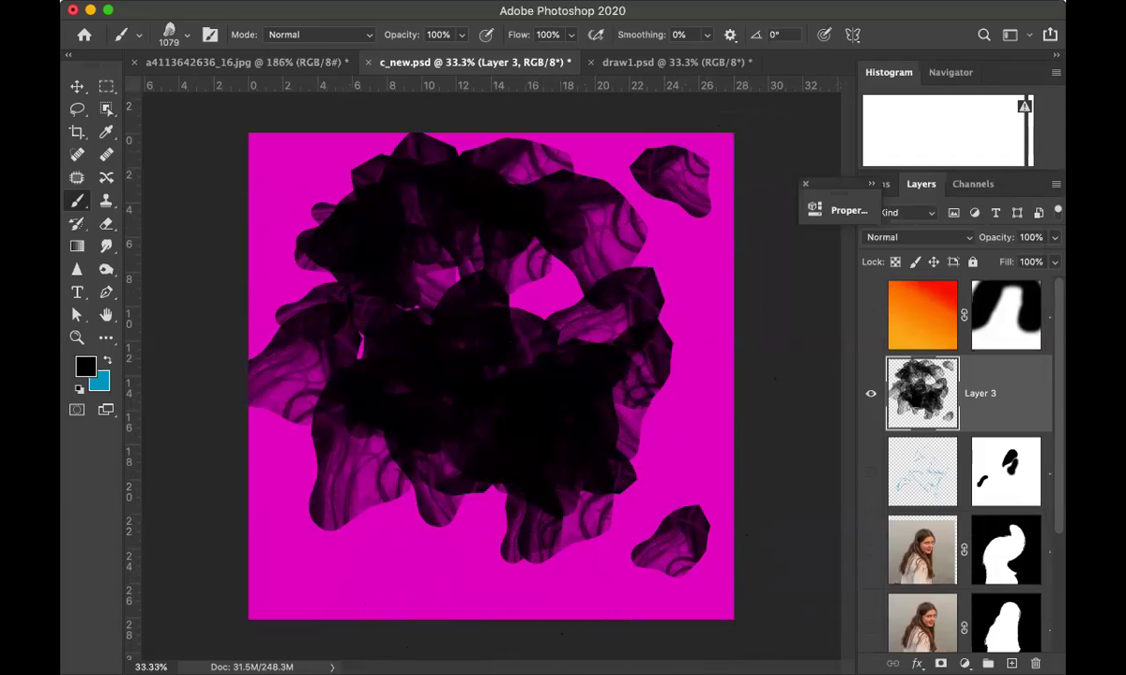
pyautogui.click(870, 551)
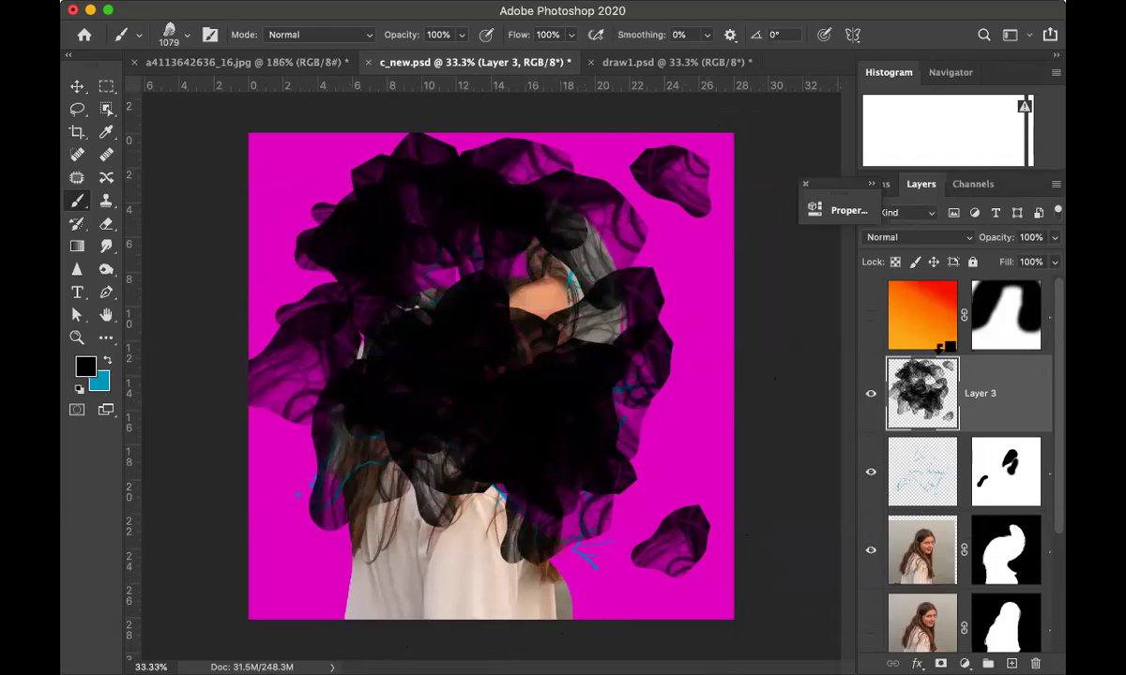
# Clip gradient Layer 2 to Layer 3, make it visible, delete its mask, and select Layer 3.
pyautogui.keyDown('alt'); pyautogui.click(948, 351); pyautogui.keyUp('alt')
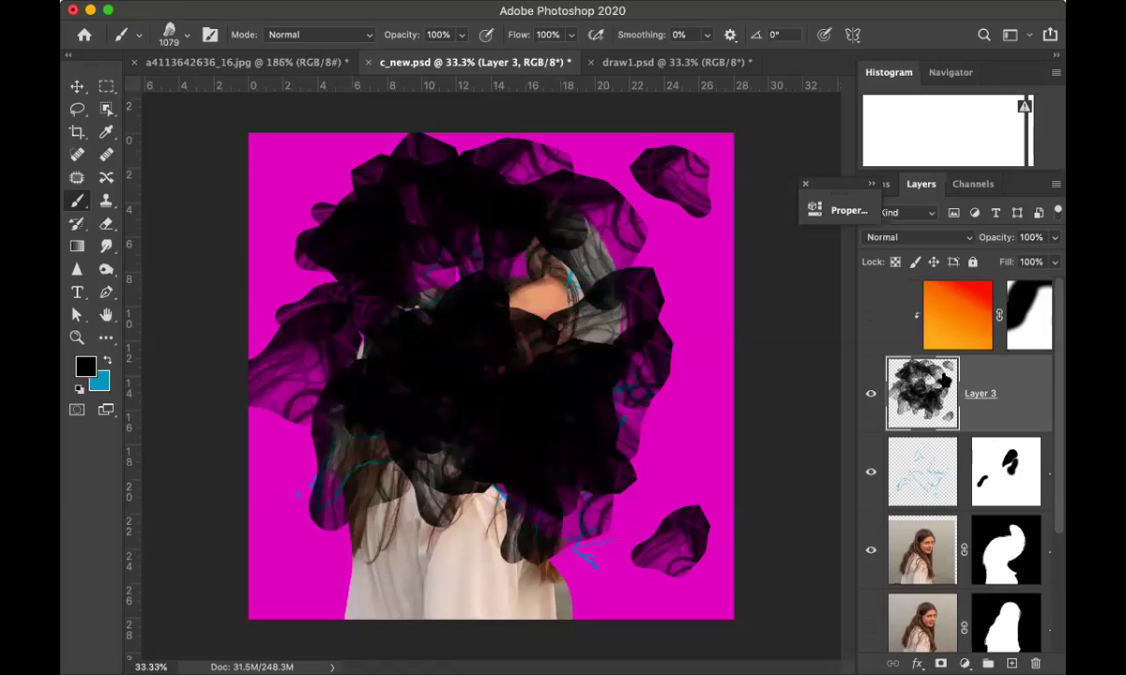
pyautogui.click(870, 317)
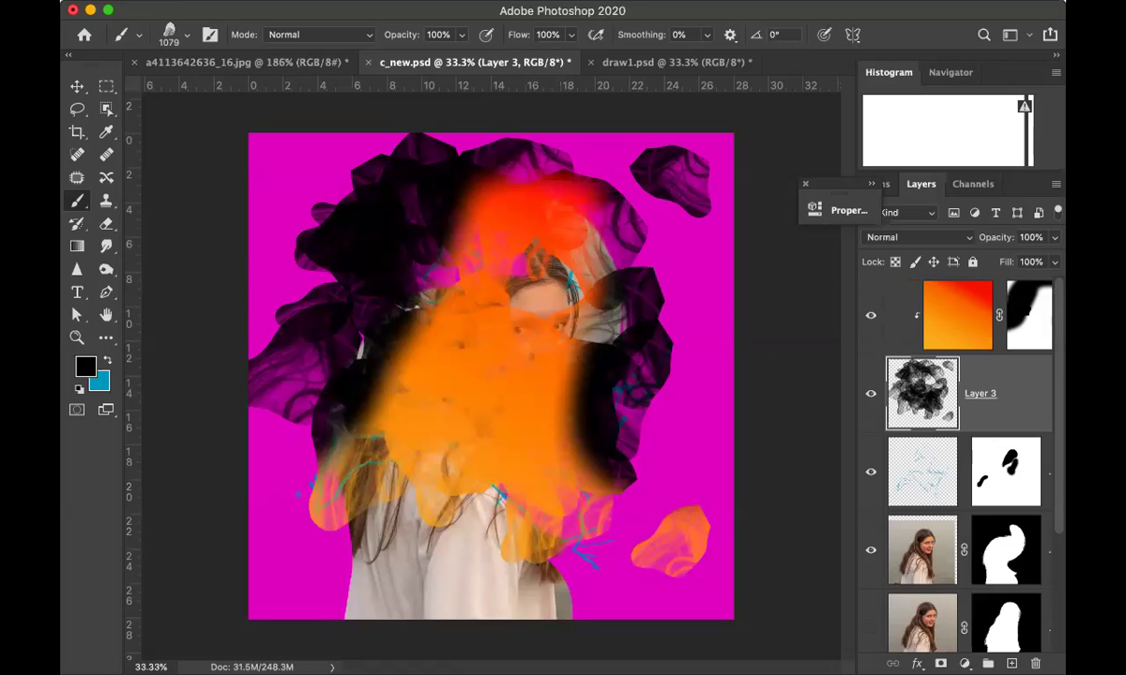
pyautogui.click(1028, 315)
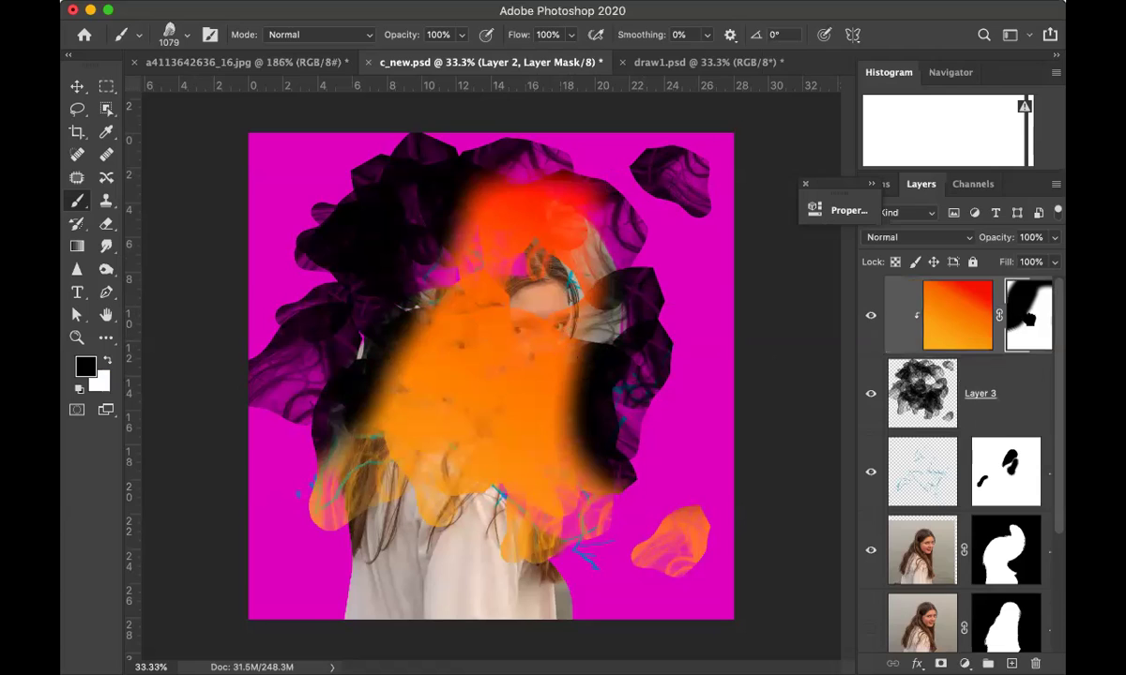
pyautogui.moveTo(1028, 315); pyautogui.dragTo(1035, 663)
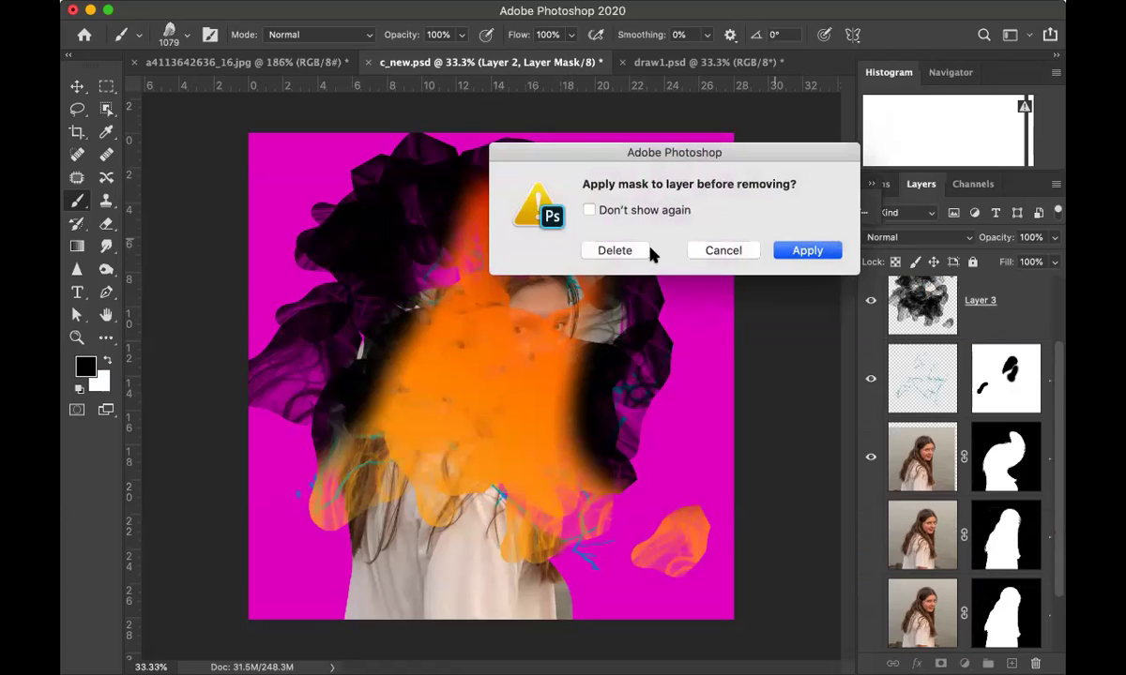
pyautogui.click(641, 251)
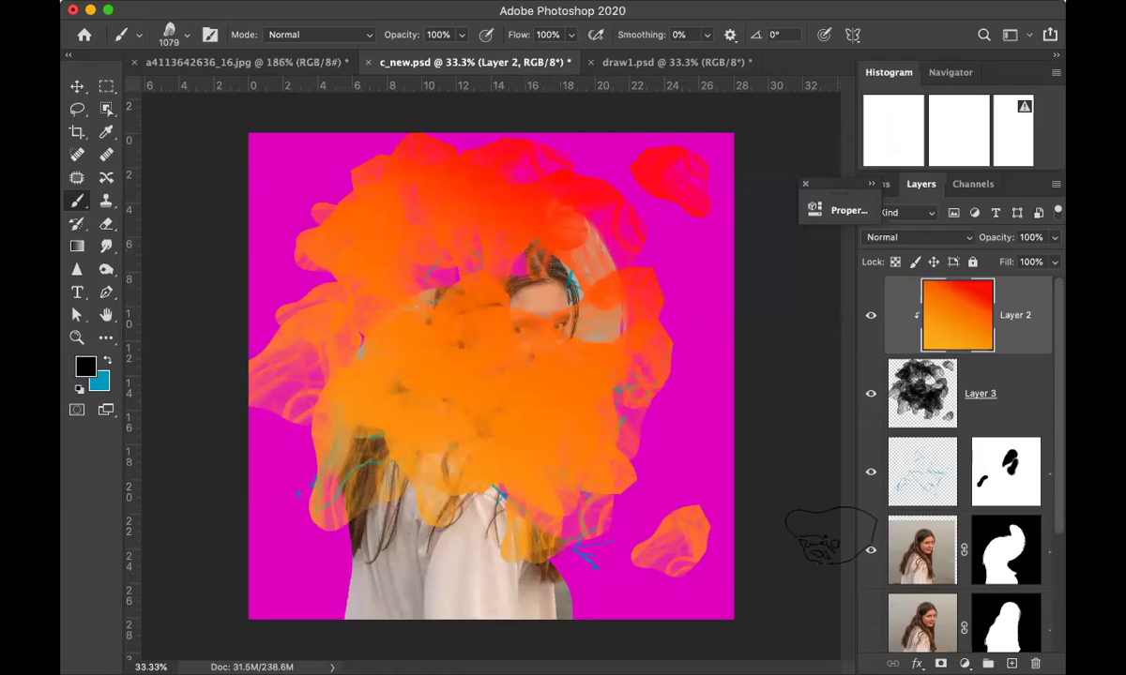
pyautogui.hotkey('alt', '[')
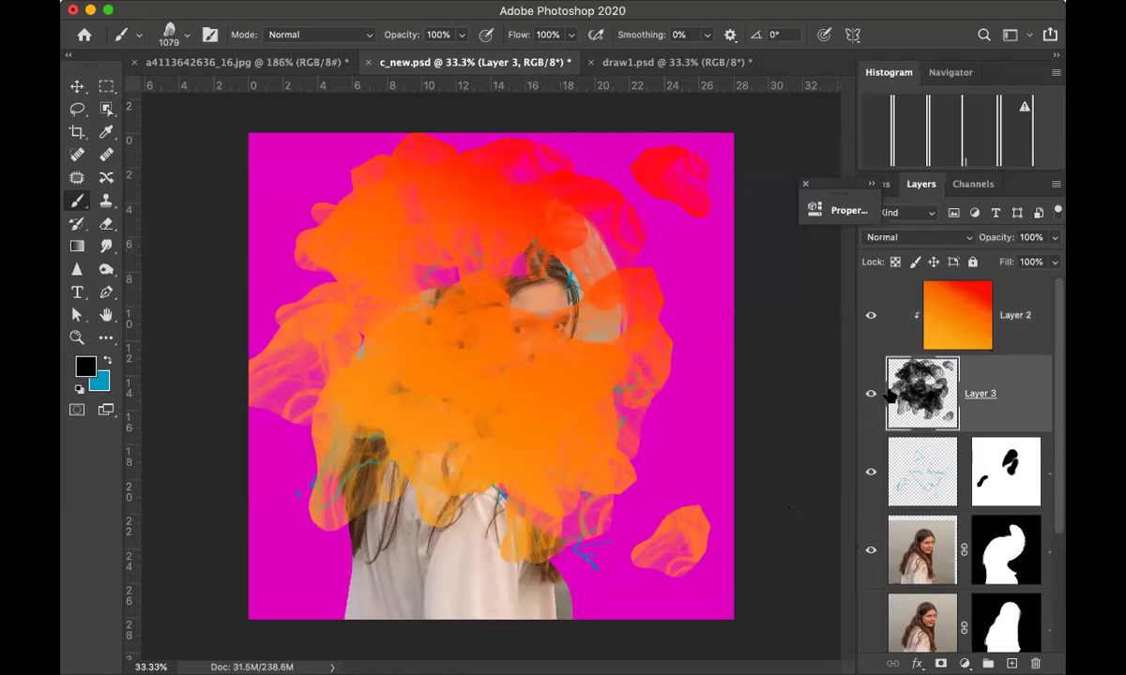
# Switch Layer 3's blend mode to Multiply and lower its opacity to 85%.
pyautogui.click(906, 238)
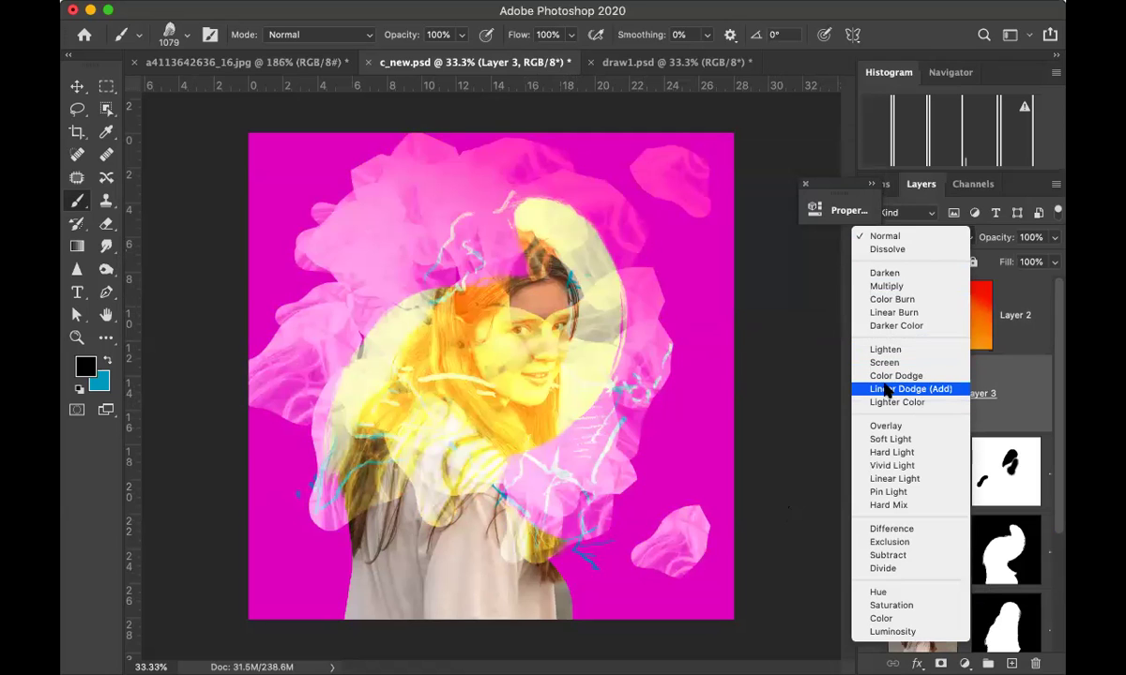
pyautogui.click(898, 287)
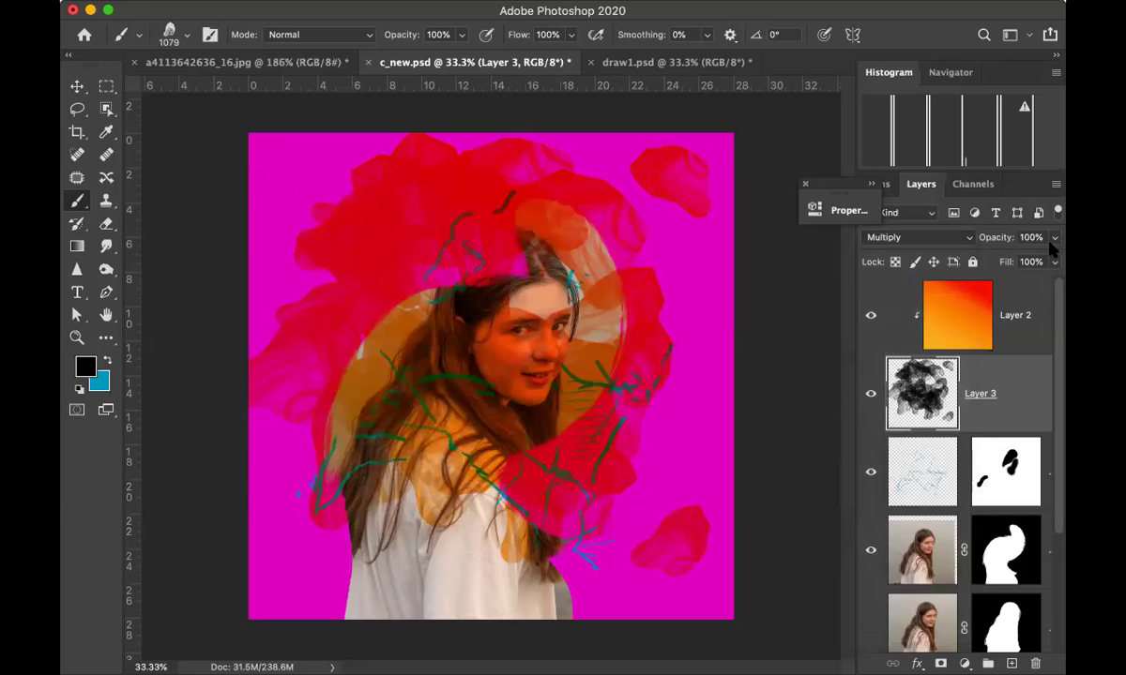
pyautogui.click(1055, 239)
pyautogui.moveTo(1052, 262)
pyautogui.mouseDown()
pyautogui.moveTo(1029, 262)
pyautogui.moveTo(1039, 260)
pyautogui.mouseUp()
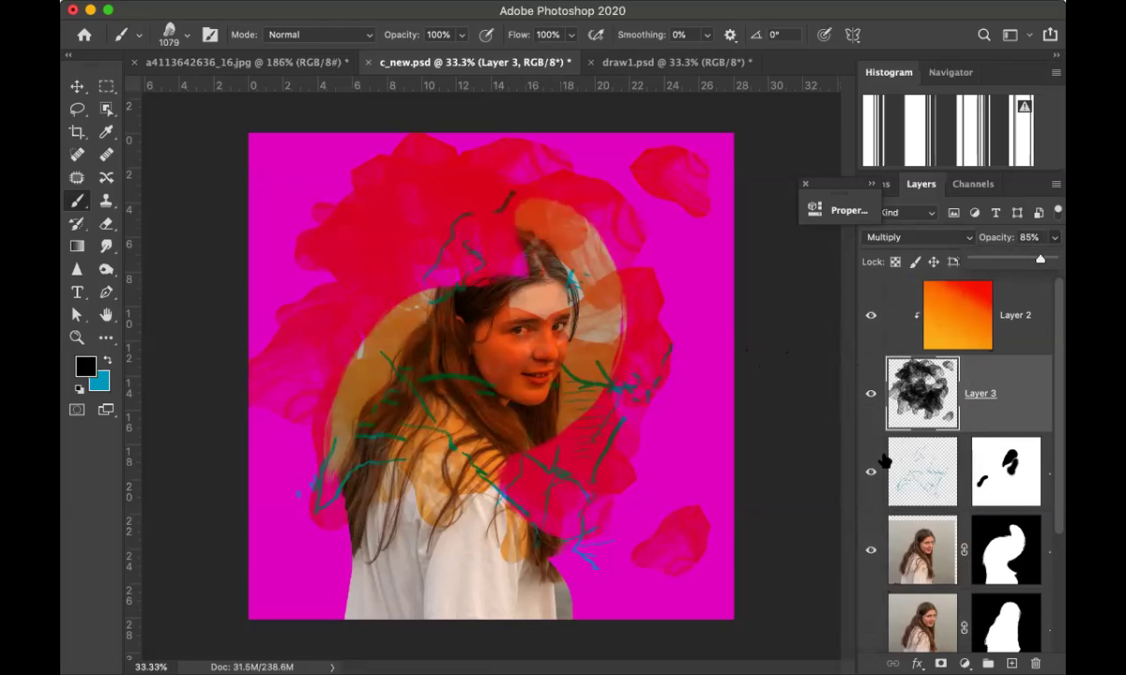
pyautogui.scroll(-2, 922, 533)
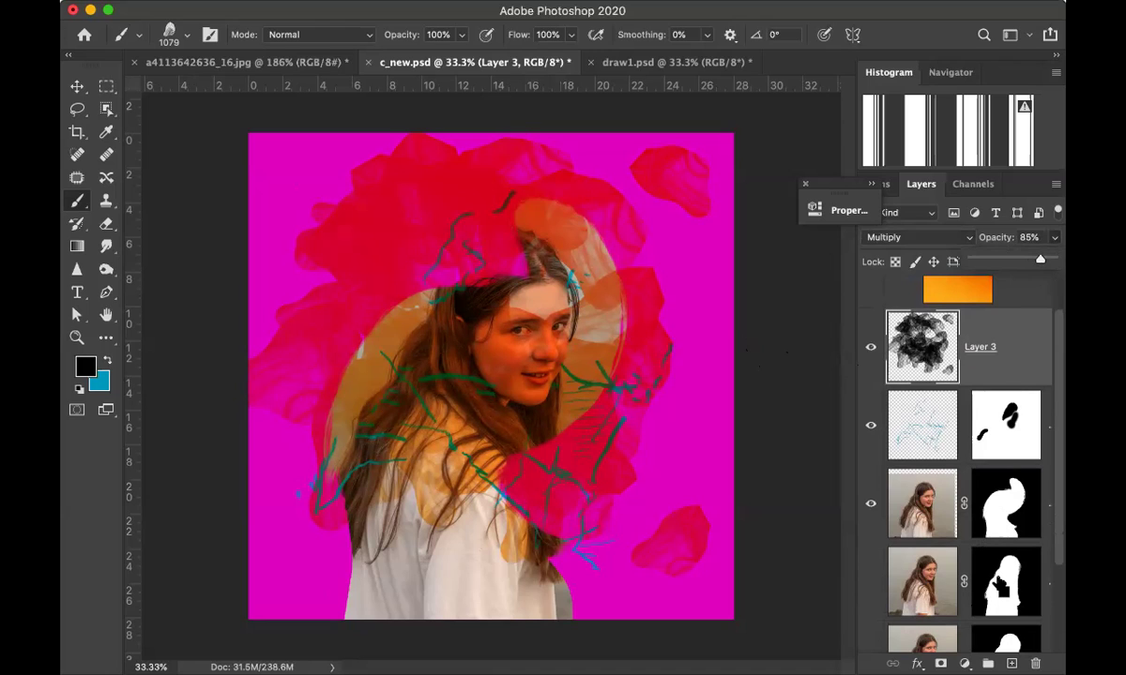
# Load the girl's silhouette as a selection and add it as a layer mask on Layer 3.
pyautogui.keyDown('super'); pyautogui.click(1000, 585); pyautogui.keyUp('super')
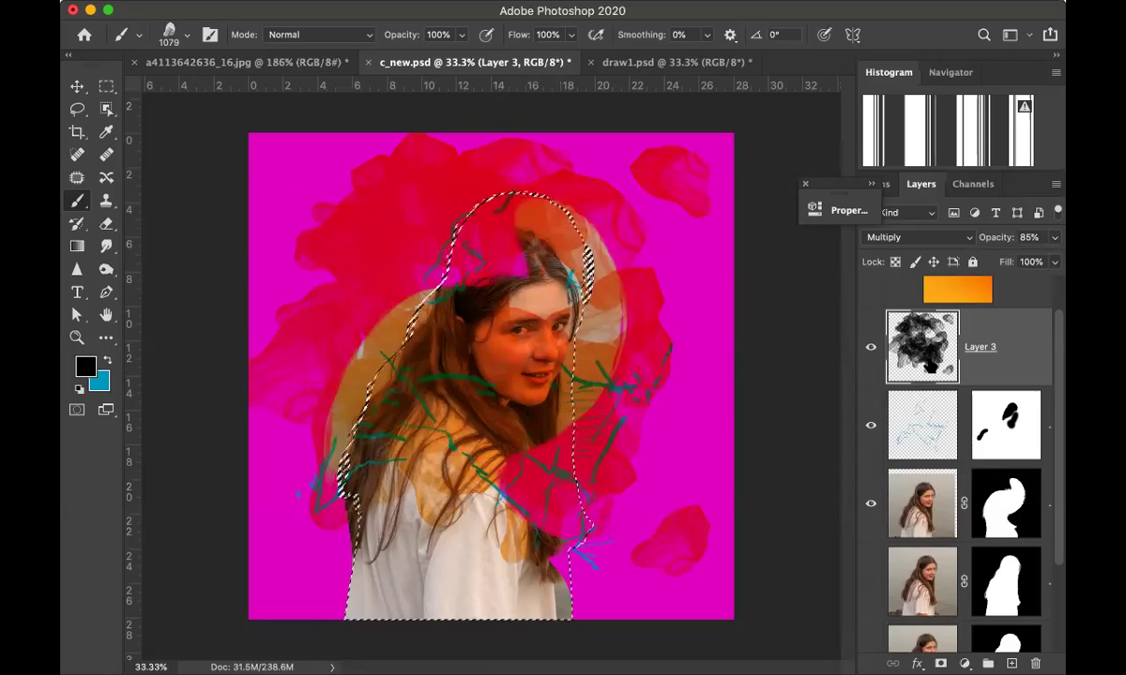
pyautogui.moveTo(956, 296); pyautogui.dragTo(958, 302)
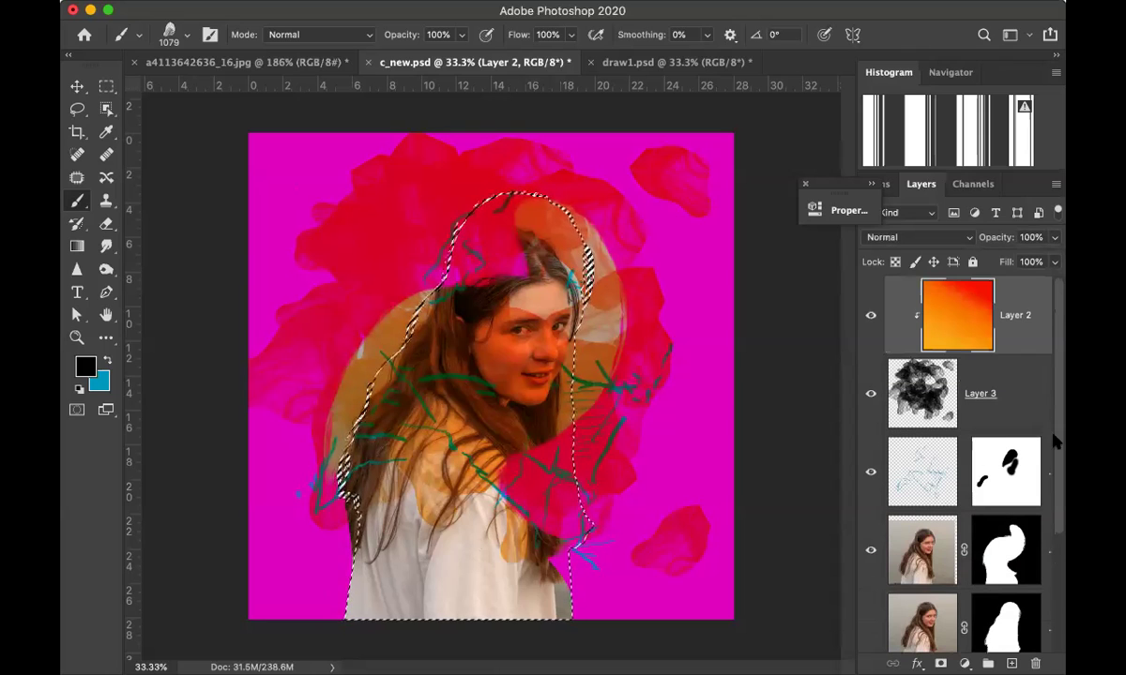
pyautogui.click(940, 660)
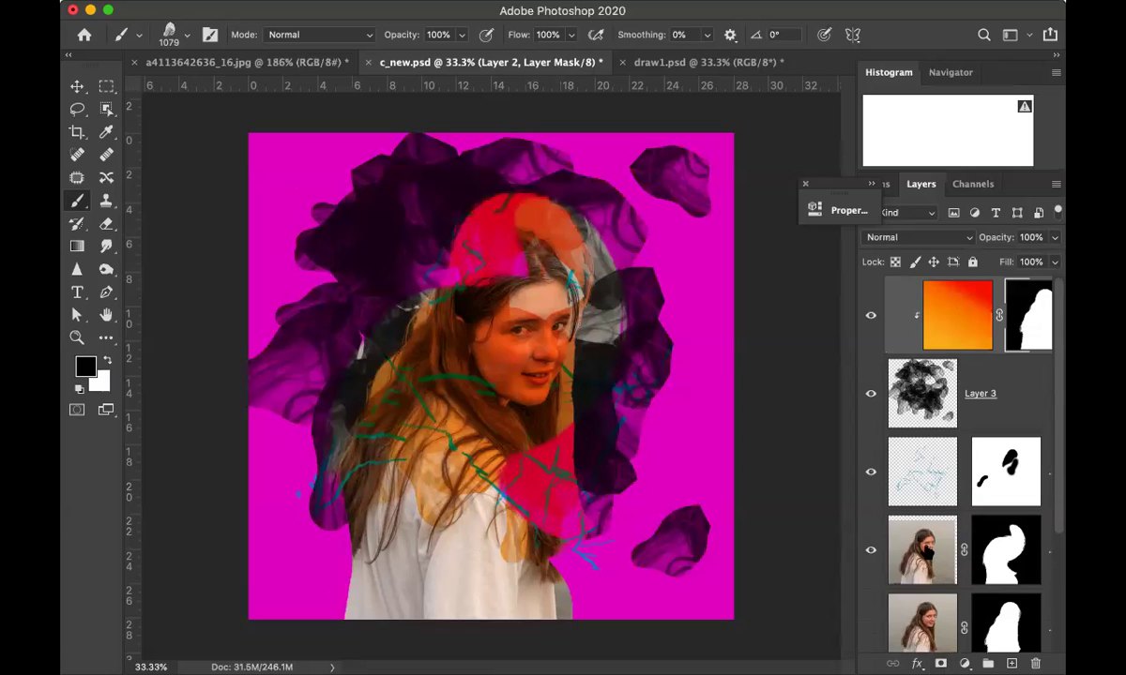
pyautogui.press('super+z')
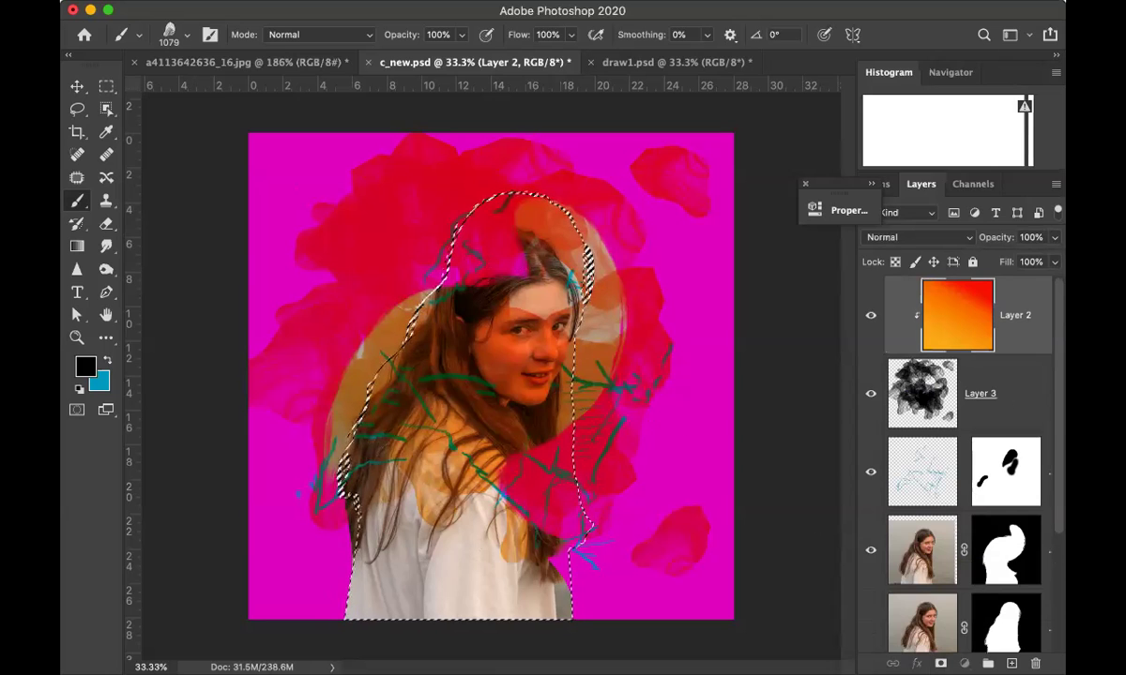
pyautogui.click(900, 394)
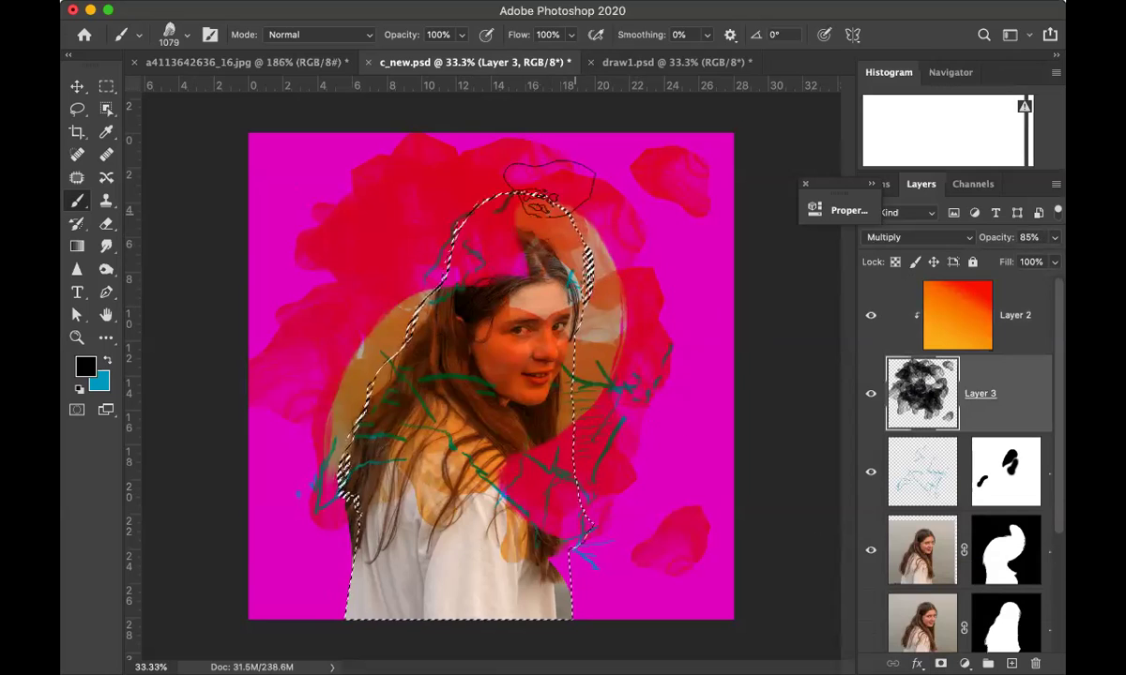
pyautogui.click(457, 239)
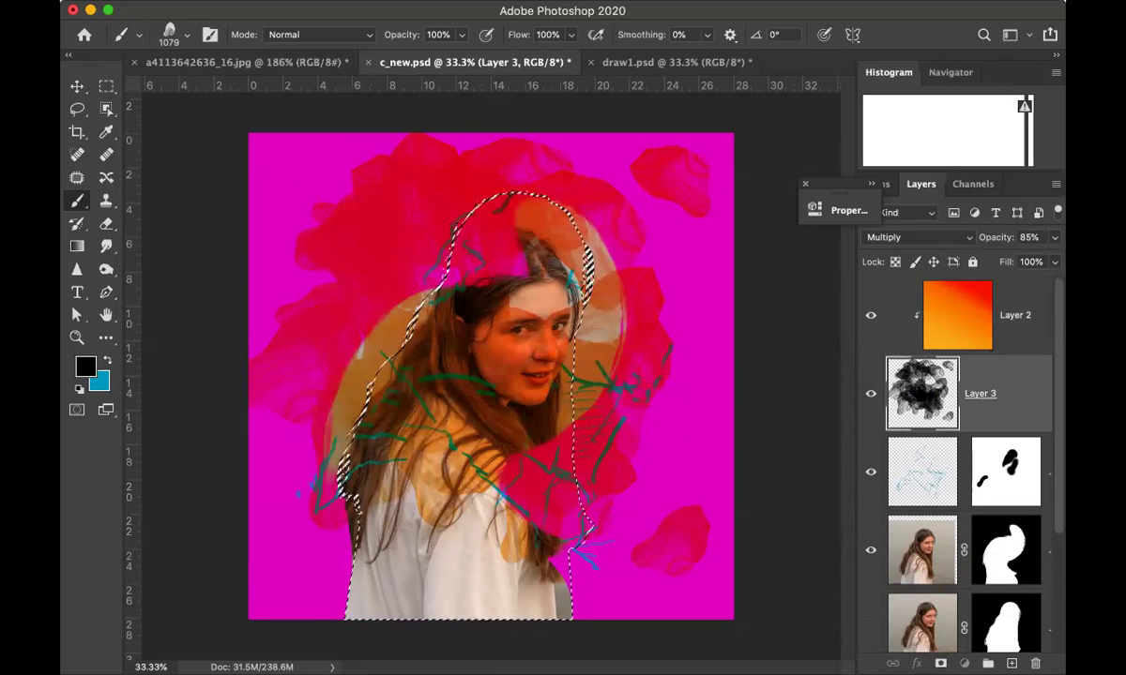
pyautogui.click(941, 663)
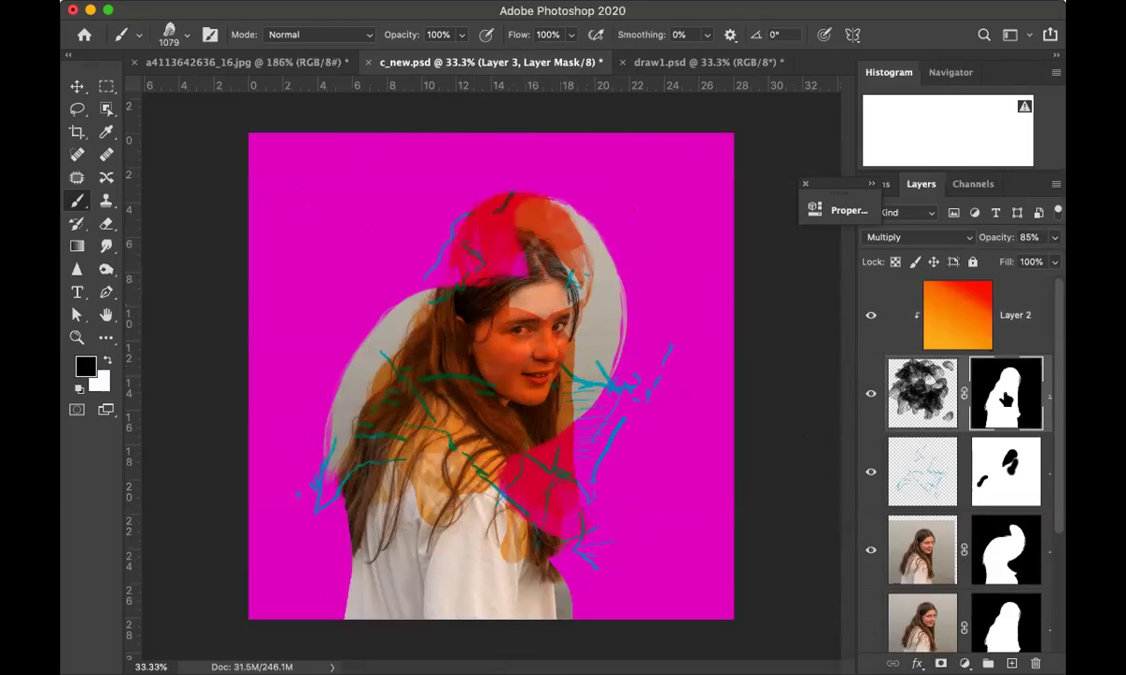
# Try inverting Layer 3's mask via Image > Adjustments > Invert, then revert it.
pyautogui.click(249, 0)
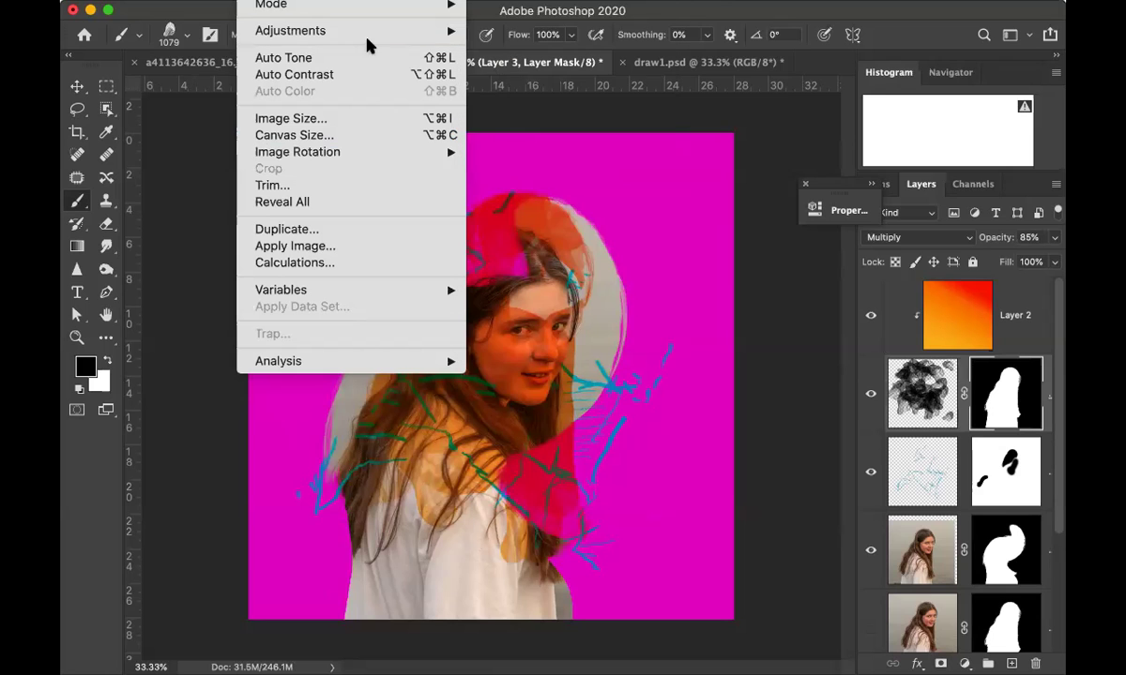
pyautogui.moveTo(359, 32)
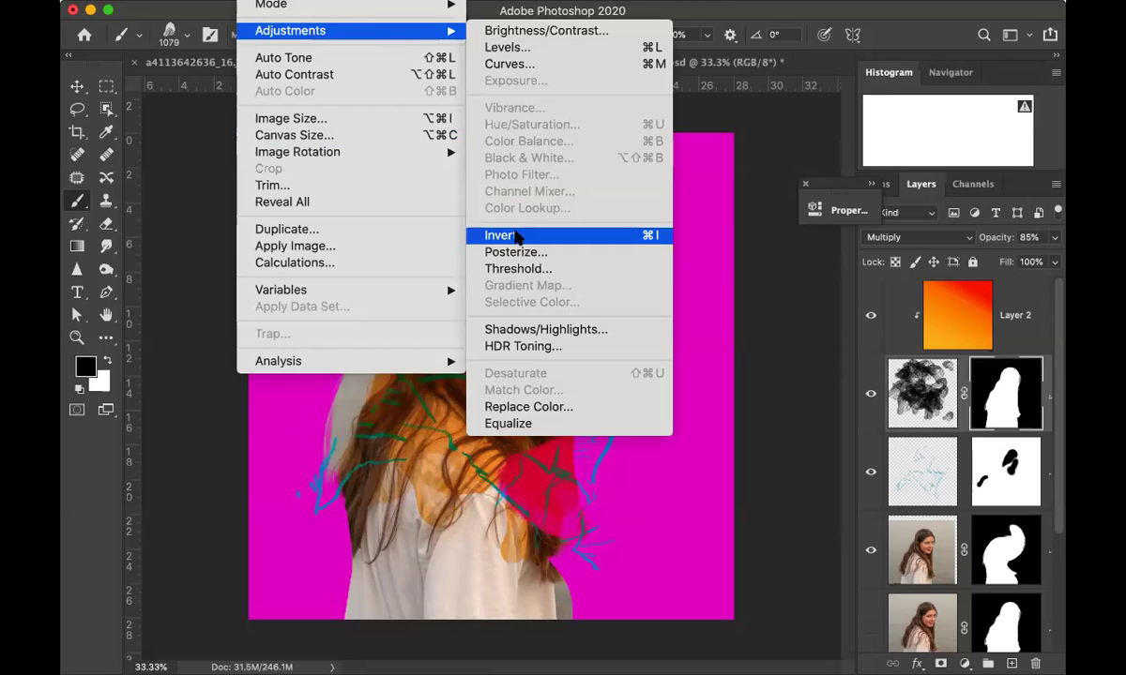
pyautogui.click(515, 237)
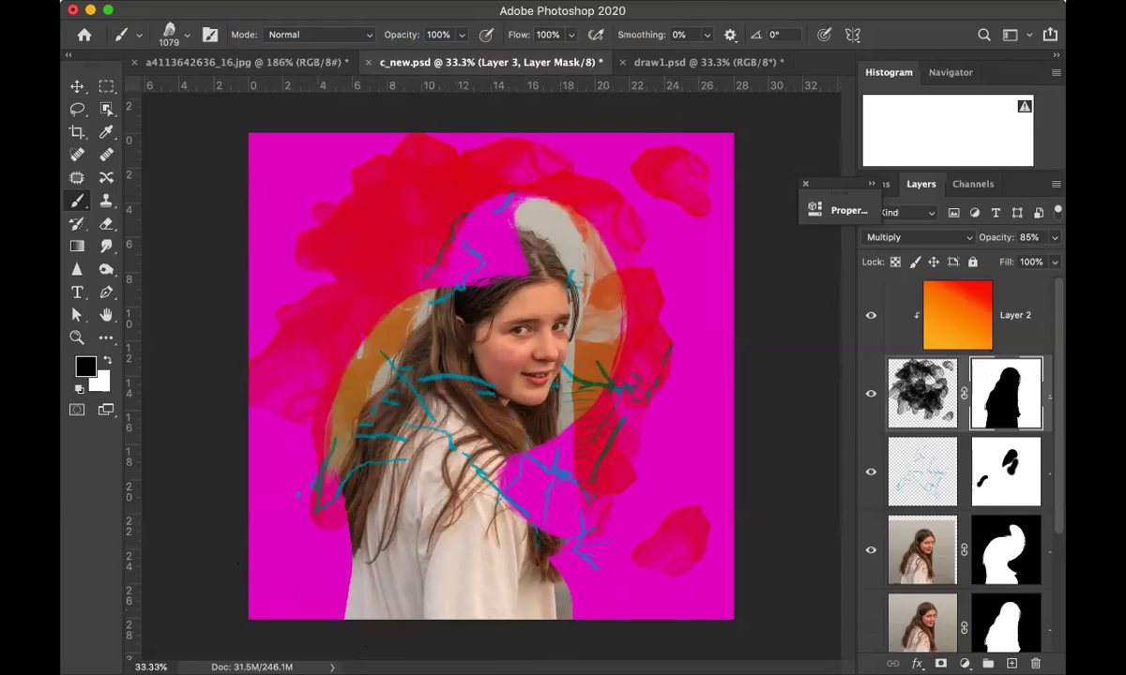
pyautogui.press('super+i')
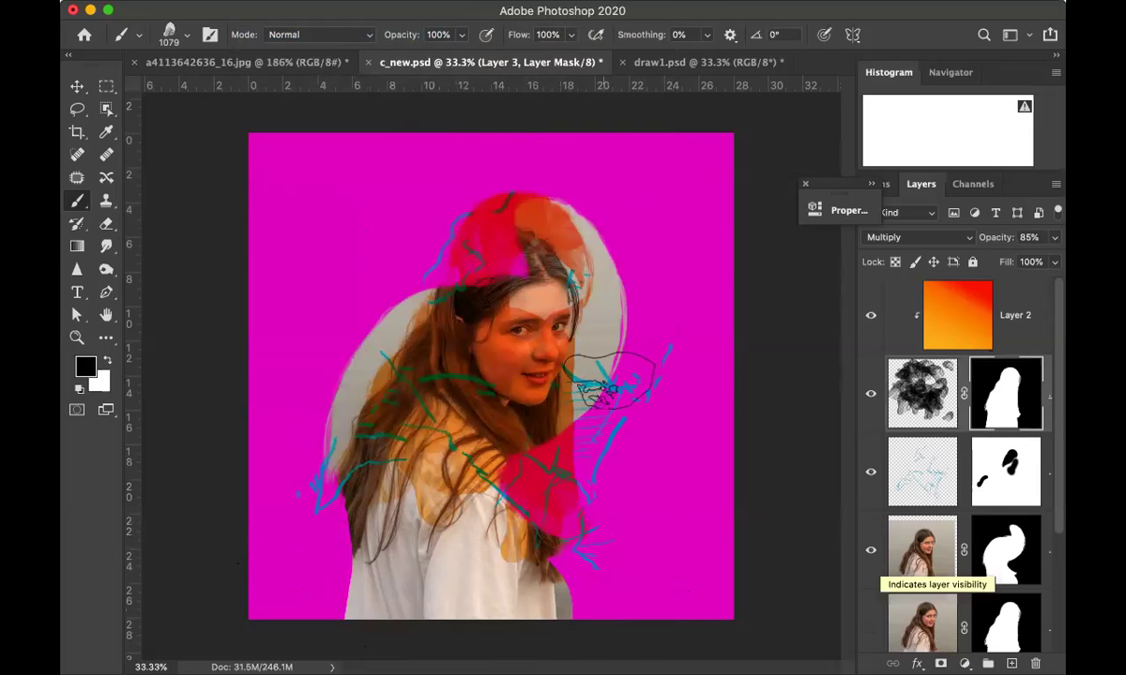
pyautogui.doubleClick(959, 320)
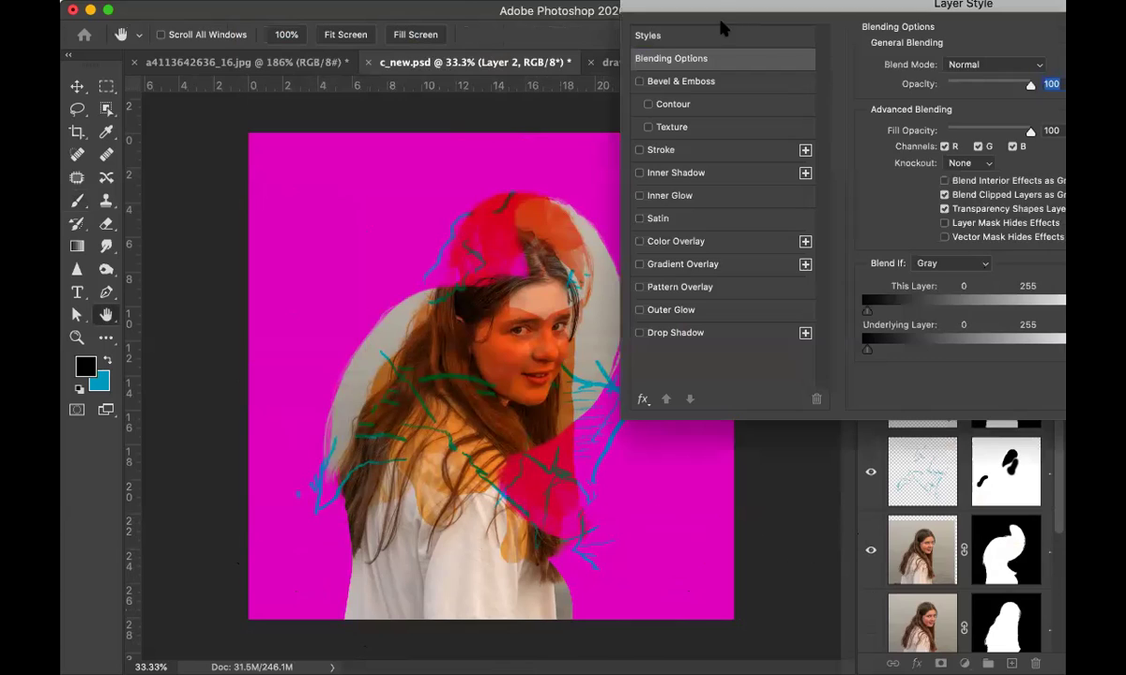
pyautogui.moveTo(708, 28); pyautogui.dragTo(657, 62)
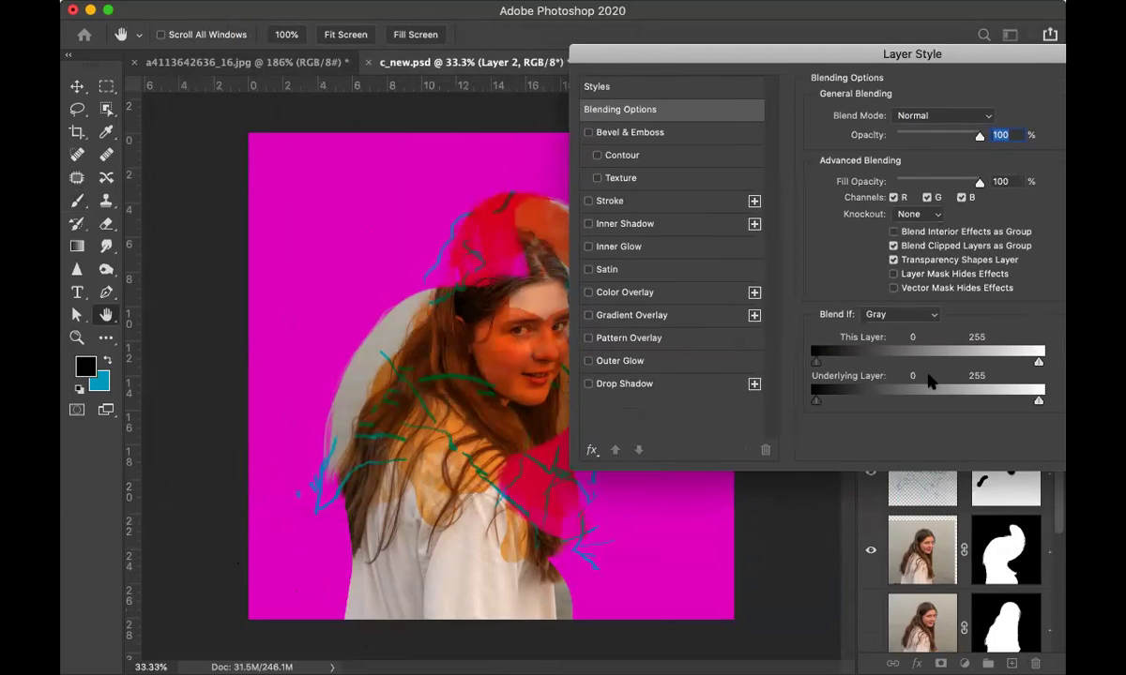
pyautogui.moveTo(1037, 364); pyautogui.dragTo(1045, 364)
pyautogui.moveTo(1039, 404)
pyautogui.mouseDown()
pyautogui.moveTo(838, 406)
pyautogui.moveTo(1039, 404)
pyautogui.mouseUp()
pyautogui.moveTo(815, 402); pyautogui.dragTo(963, 401)
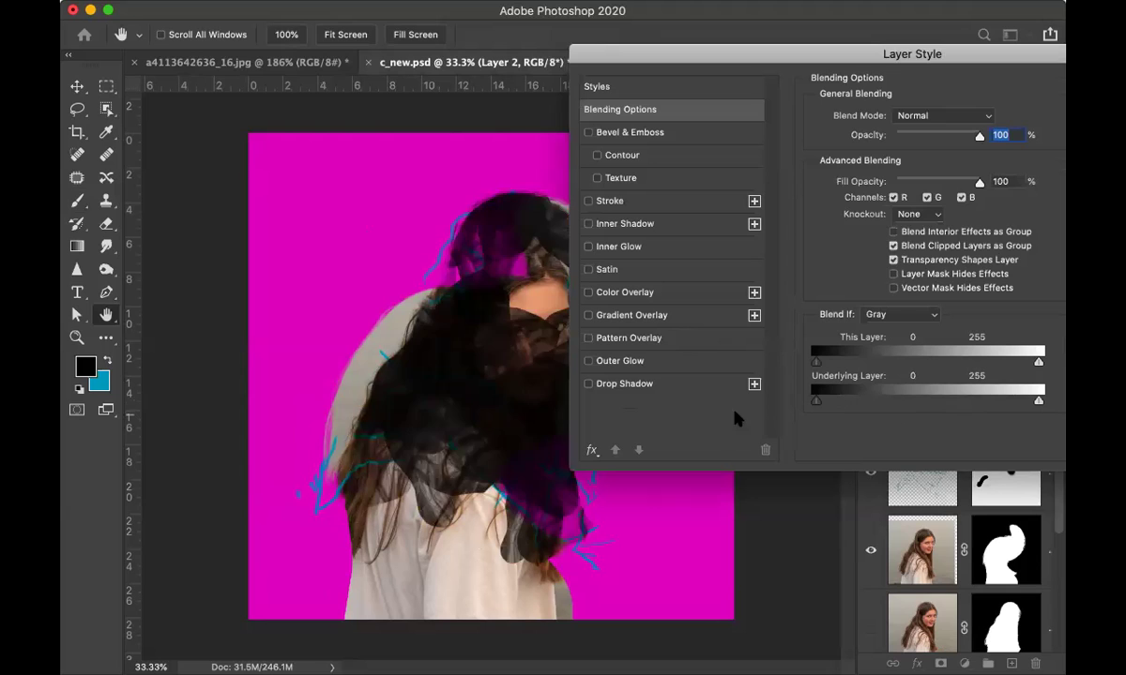
pyautogui.moveTo(816, 362); pyautogui.dragTo(731, 366)
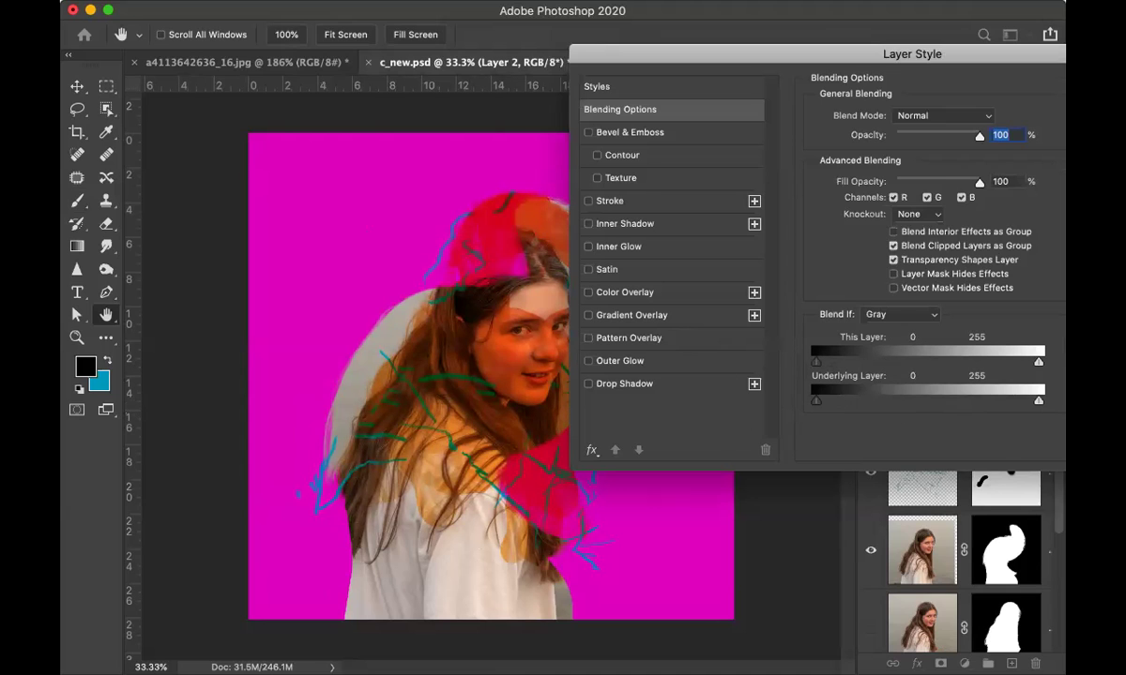
pyautogui.press('Return')
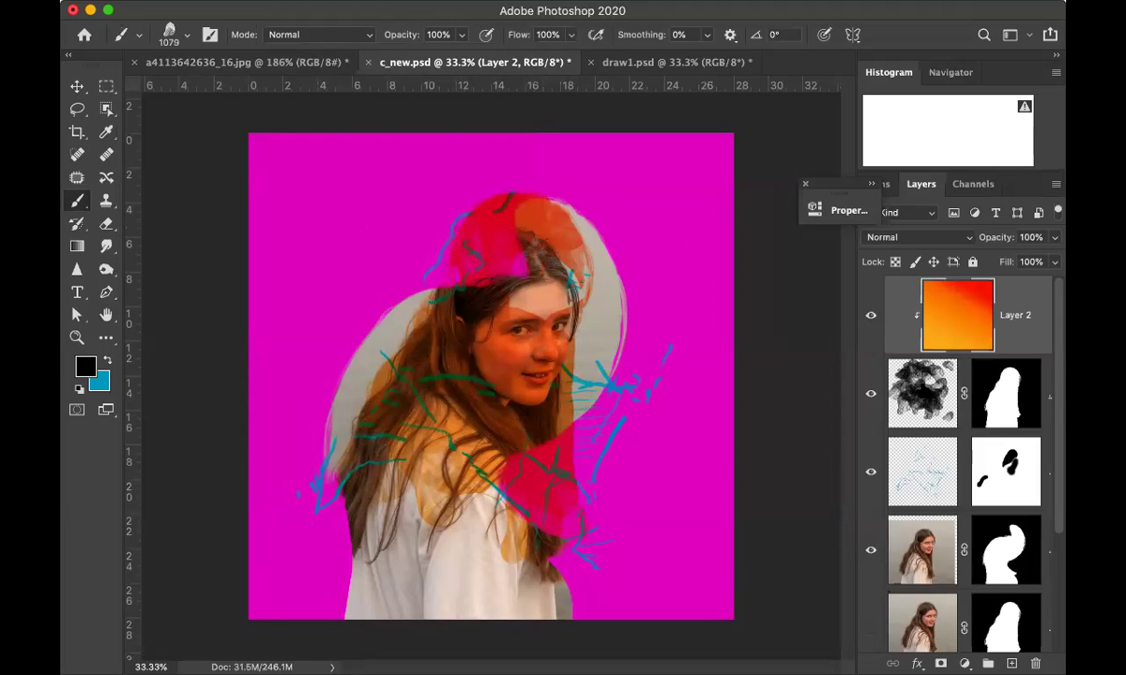
# Make Layer 3 active and hide the blue sketch strokes layer.
pyautogui.click(922, 393)
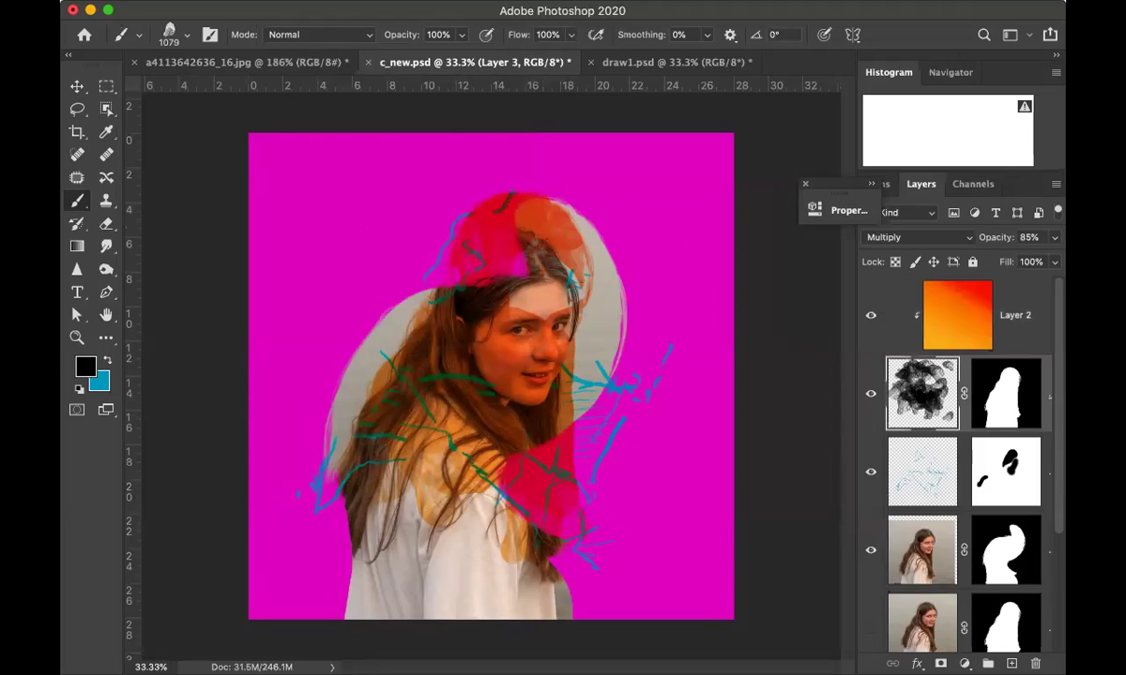
pyautogui.click(871, 471)
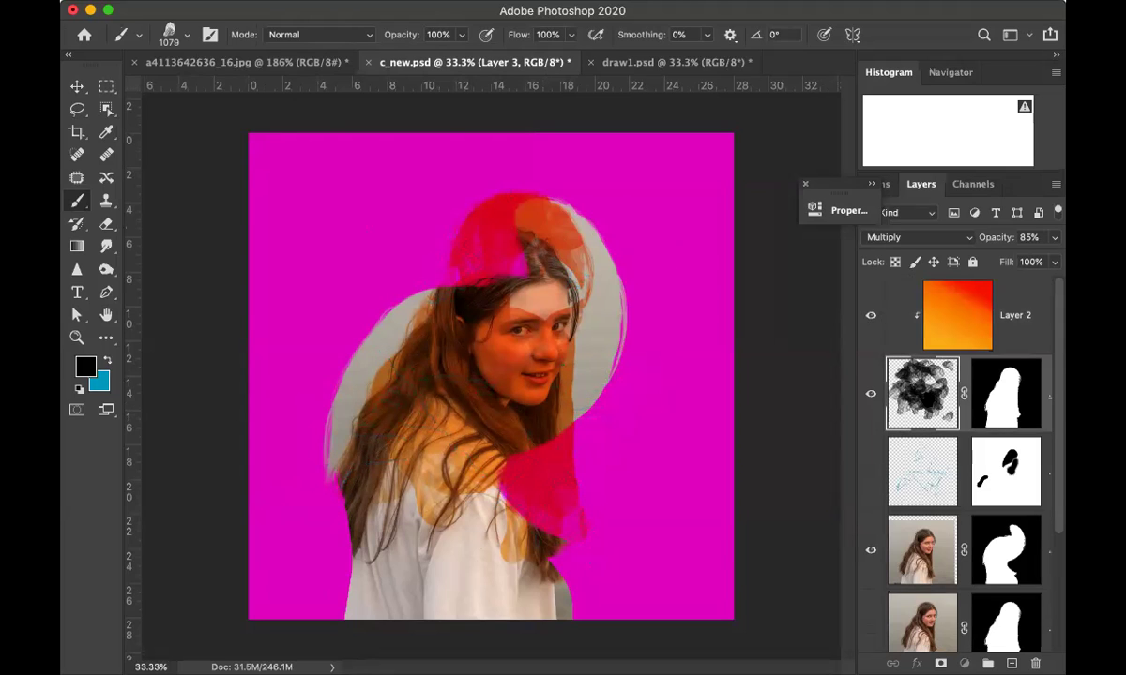
pyautogui.doubleClick(927, 399)
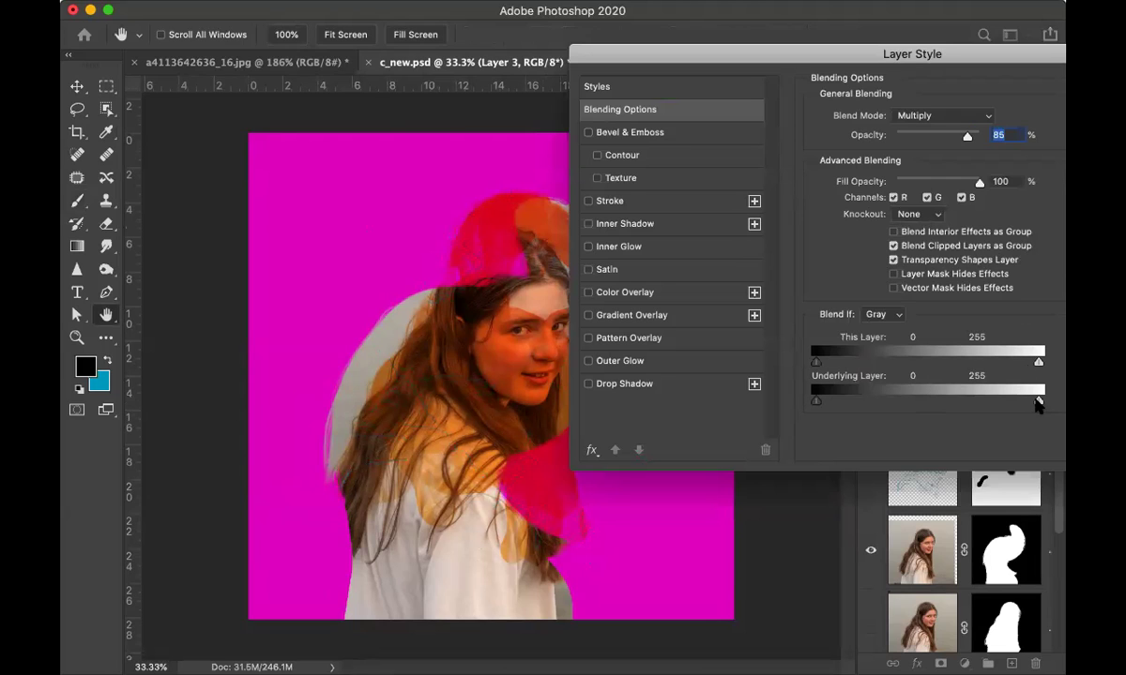
# Set Layer 3's Underlying Layer Blend If highlights to 142/188 so clouds drop out over her face.
pyautogui.moveTo(1038, 401); pyautogui.dragTo(895, 404)
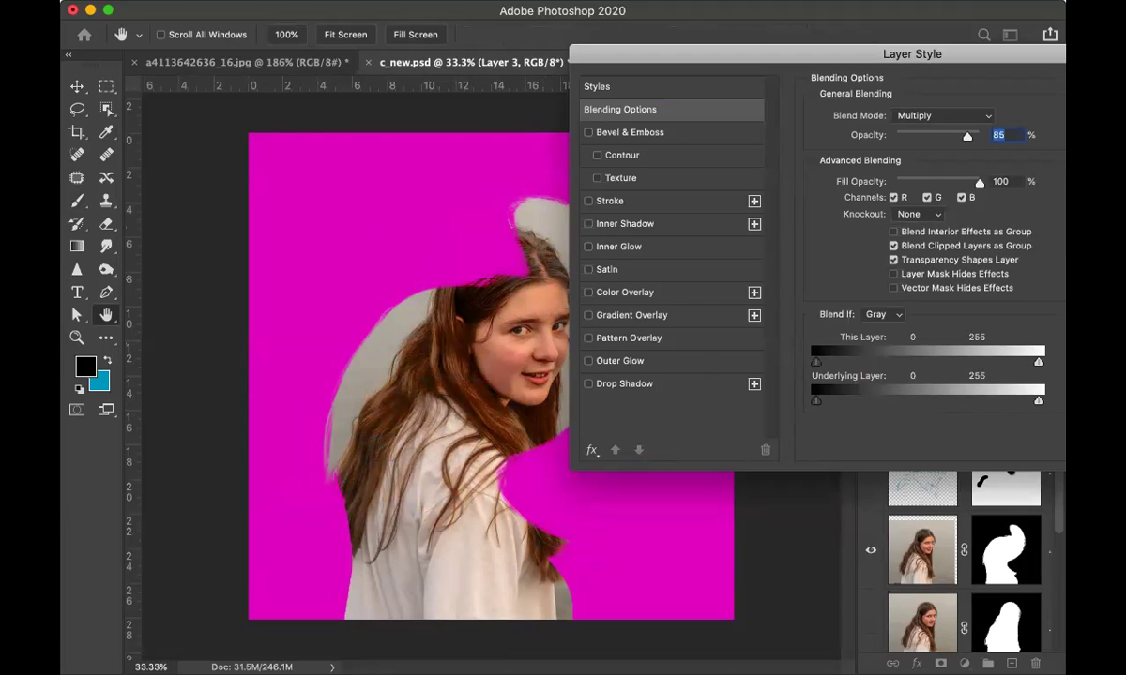
pyautogui.hotkey('ctrl', 'z')
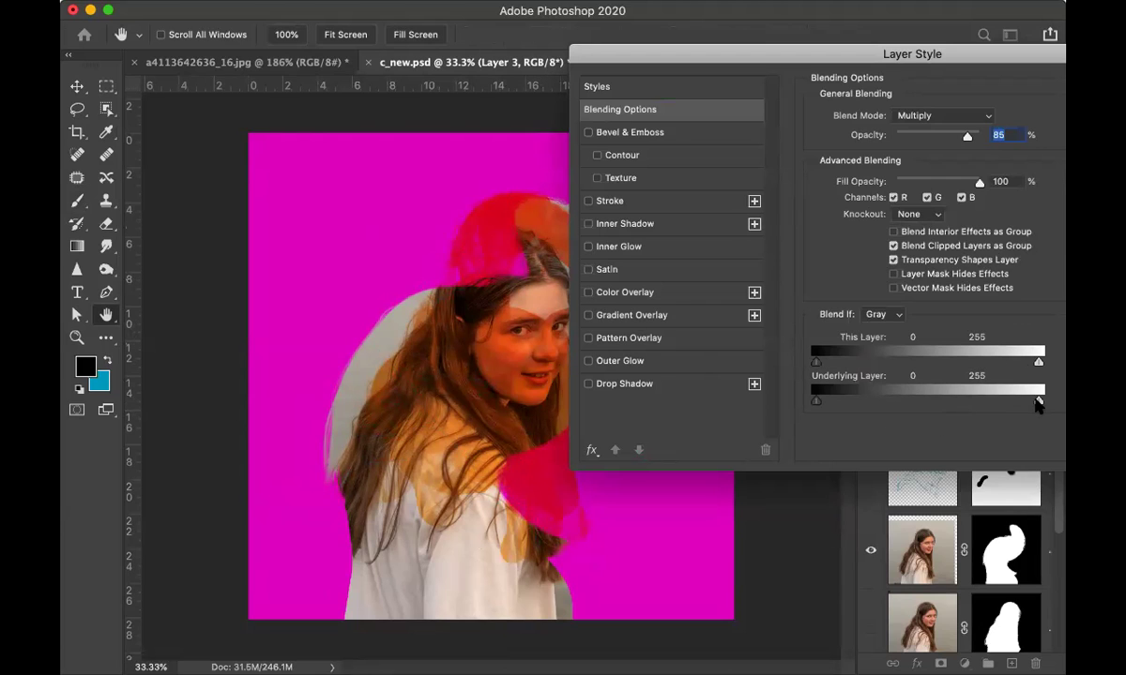
pyautogui.moveTo(1038, 404); pyautogui.dragTo(956, 402)
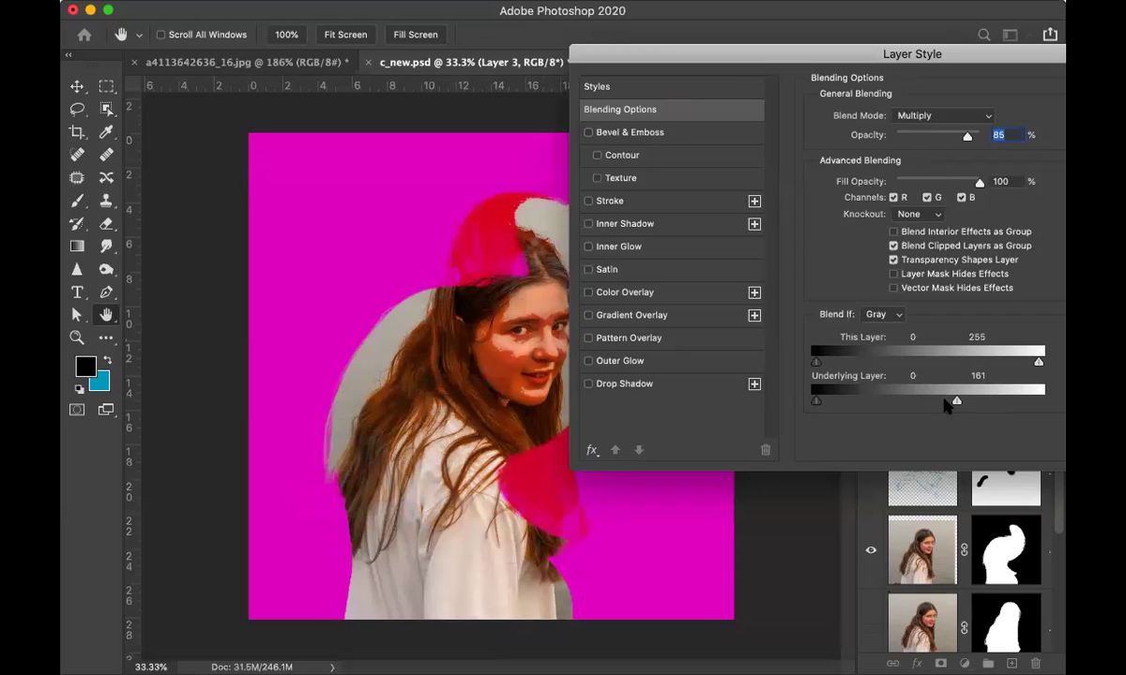
pyautogui.hotkey('ctrl', 'z')
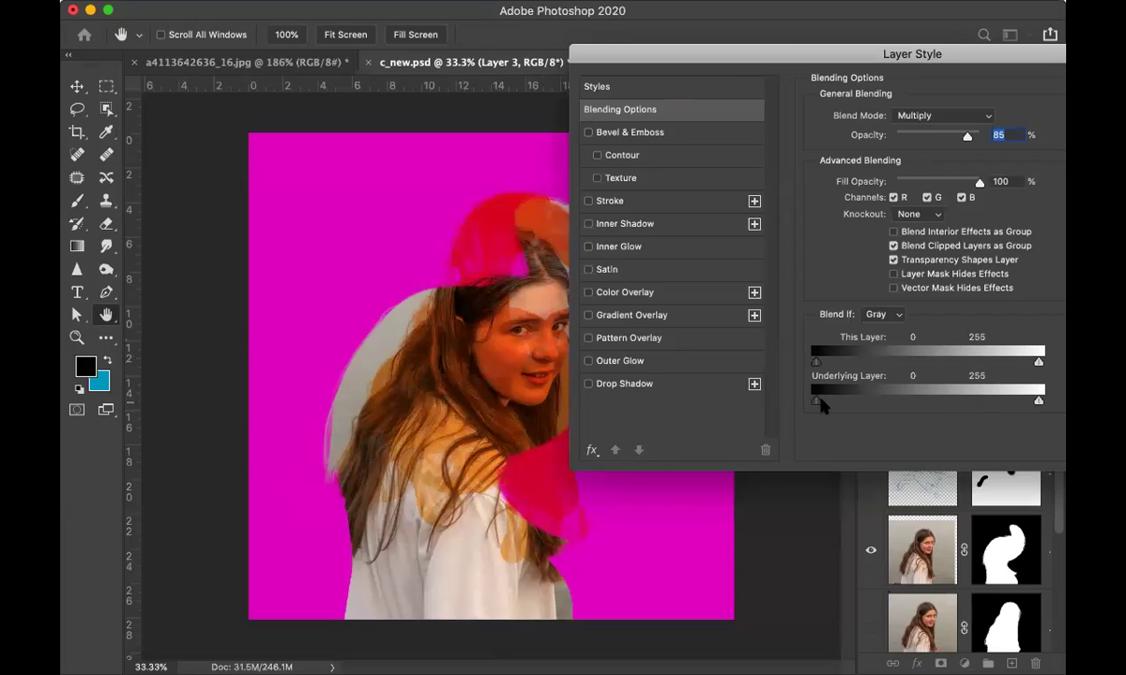
pyautogui.moveTo(821, 403); pyautogui.dragTo(950, 403)
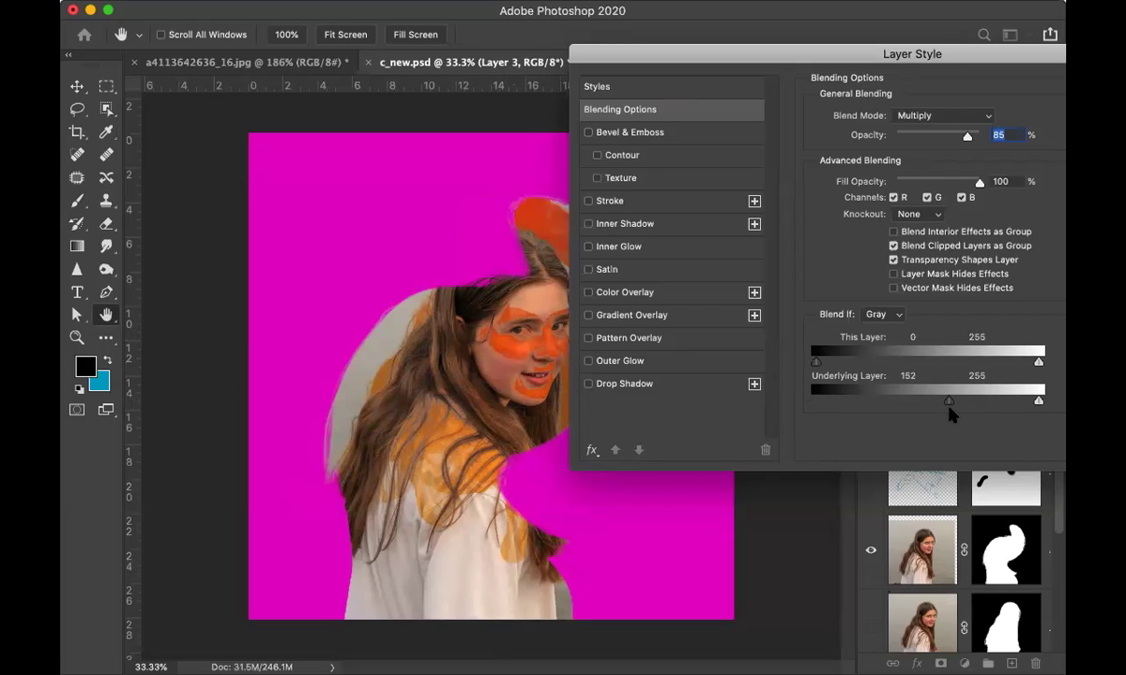
pyautogui.moveTo(950, 401); pyautogui.dragTo(502, 371)
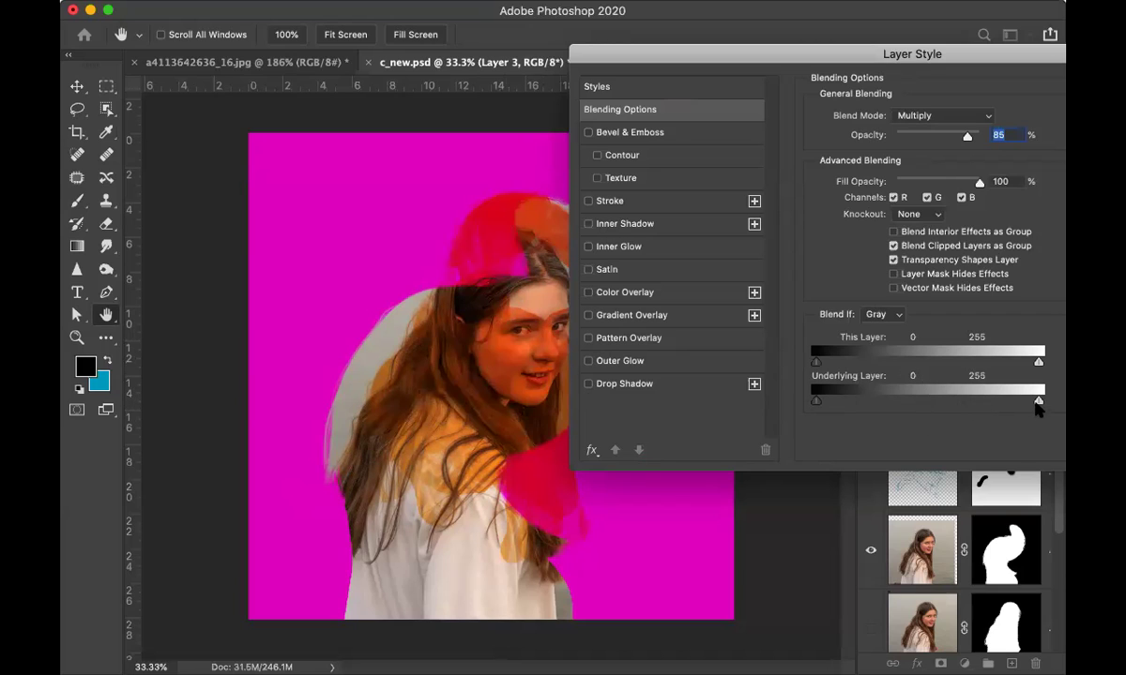
pyautogui.moveTo(1036, 404); pyautogui.dragTo(976, 406)
pyautogui.press('Return')
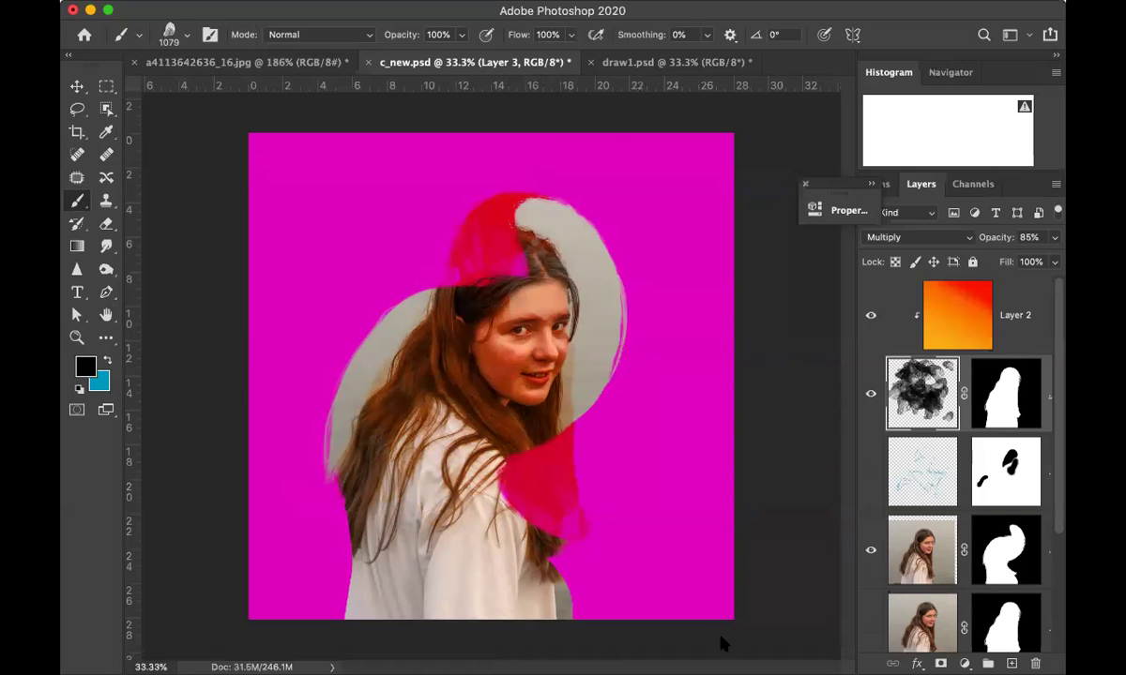